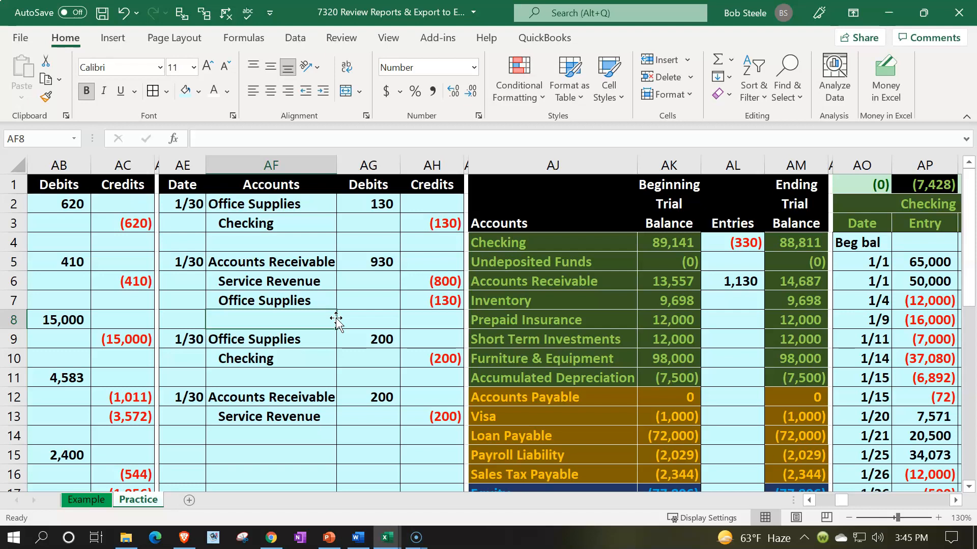
Review the Example sheet from the January 30 journal entries across the ledgers to the balance sheet, income statement and statement of equity.
left_click(132, 499)
left_click(102, 506)
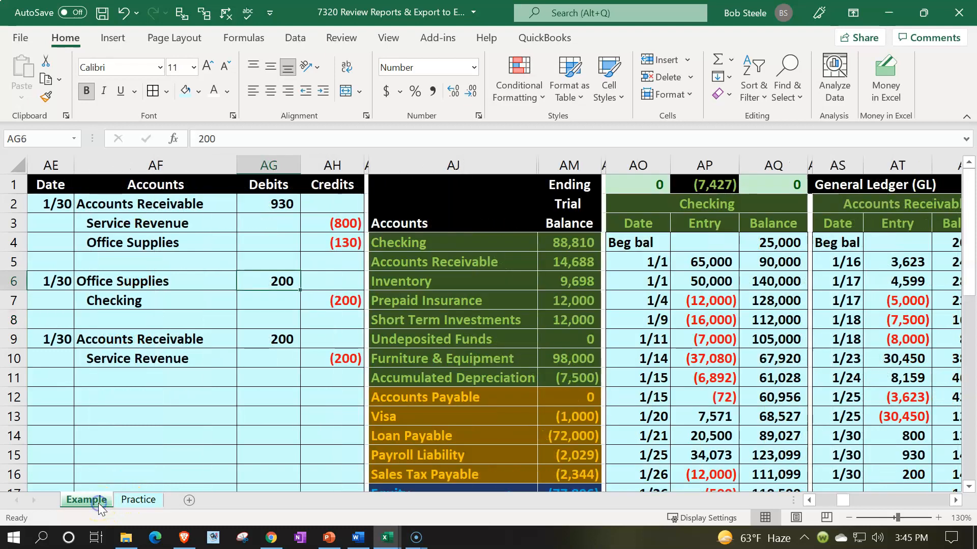
left_click(298, 372)
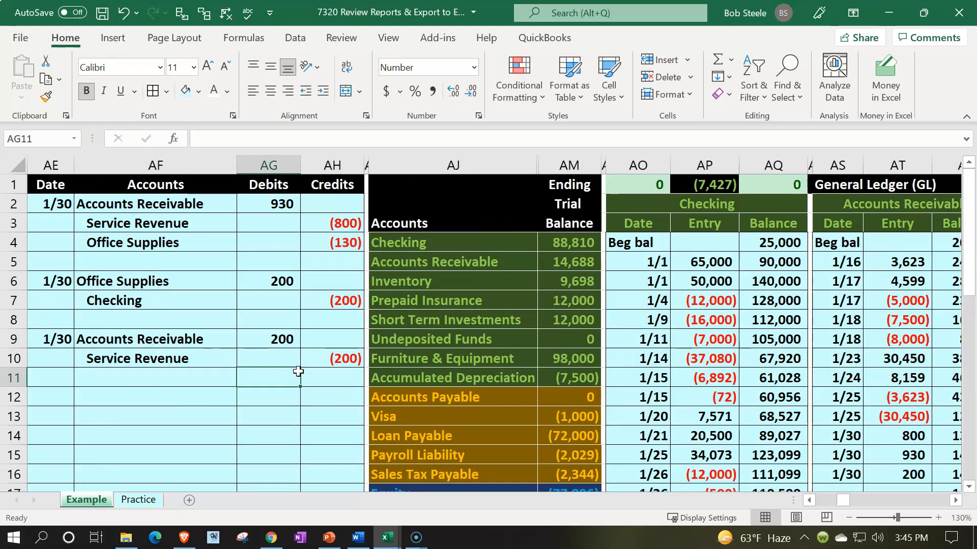
key("Right")
key("Right")
key("Right")
key("Right")
key("Right")
key("Right")
key("Right")
key("Right")
key("Right")
key("Right")
key("Right")
key("Right")
key("Right")
key("Right")
key("Right")
key("Right")
key("Right")
key("Right")
key("Right")
key("Right")
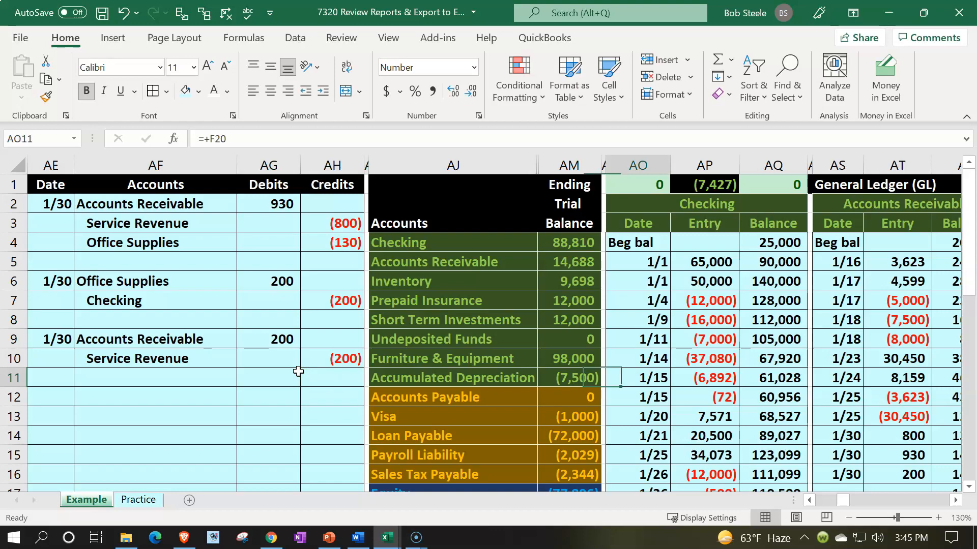
key("Right")
key("Right")
key("Right")
key("Right")
key("Right")
key("Right")
key("Right")
key("Right")
key("Right")
key("Right")
key("Right")
key("Right")
key("Right")
key("Right")
key("Right")
key("Right")
key("Right")
key("Right")
key("Right")
key("Right")
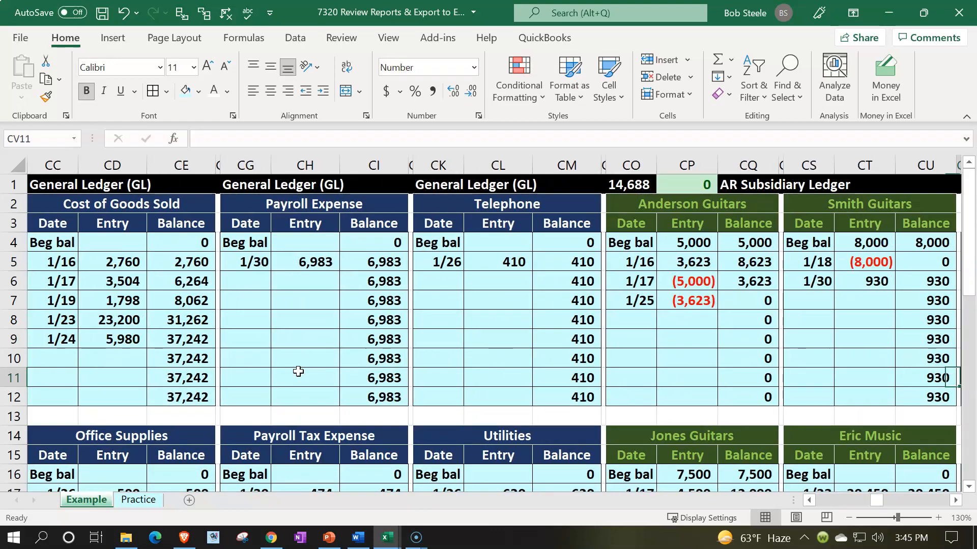
key("Right")
key("Right")
key("Right")
key("Right")
key("Right")
key("Right")
key("Right")
key("Right")
key("Right")
key("Right")
key("Right")
key("Right")
key("Right")
key("Right")
key("Right")
key("Right")
key("Right")
key("Right")
key("Right")
key("Right")
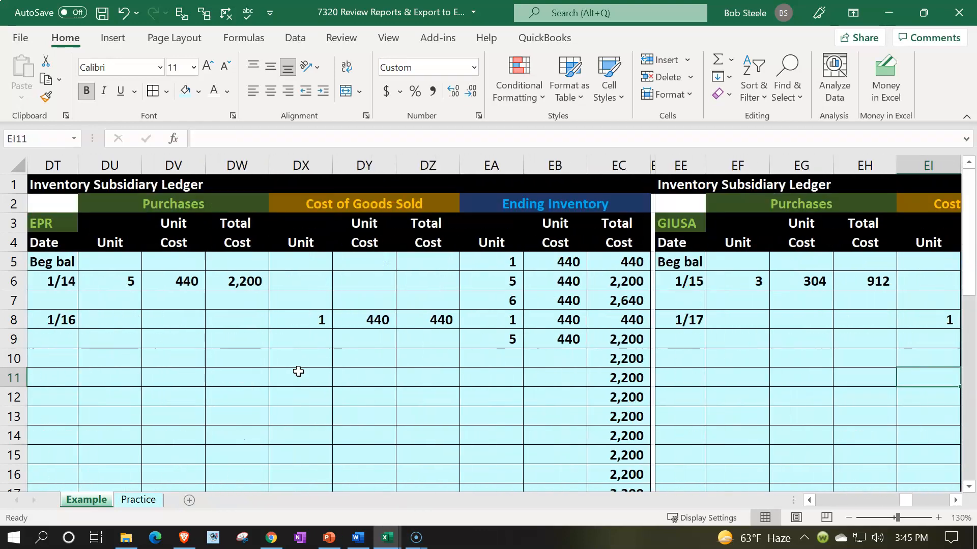
key("Right")
key("Right")
key("Right")
key("Right")
key("Right")
key("Right")
key("Right")
key("Right")
key("Right")
key("Right")
key("Right")
key("Right")
key("Right")
key("Right")
key("Right")
key("Right")
key("Right")
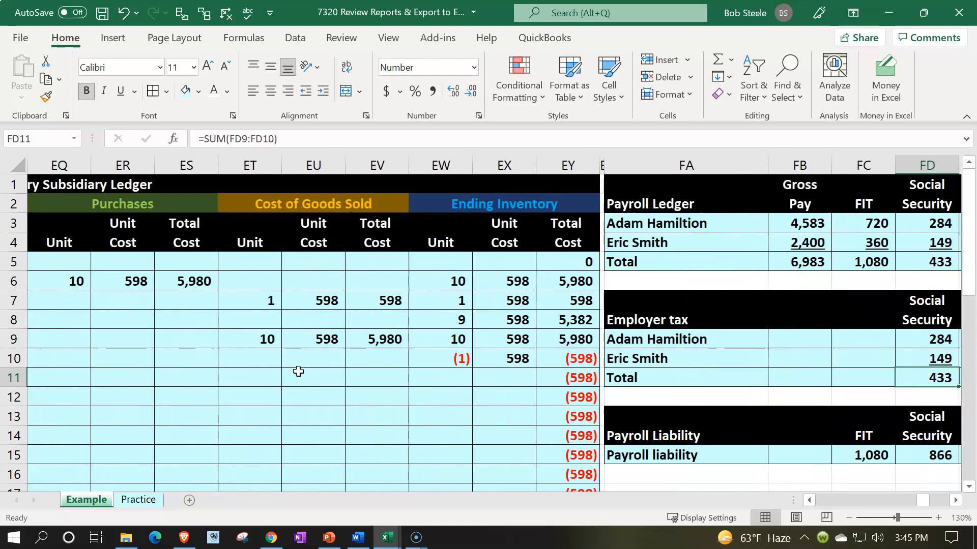
key("Right")
key("Right")
key("Right")
key("Right")
key("Right")
key("Right")
key("Right")
key("Right")
key("Right")
key("Right")
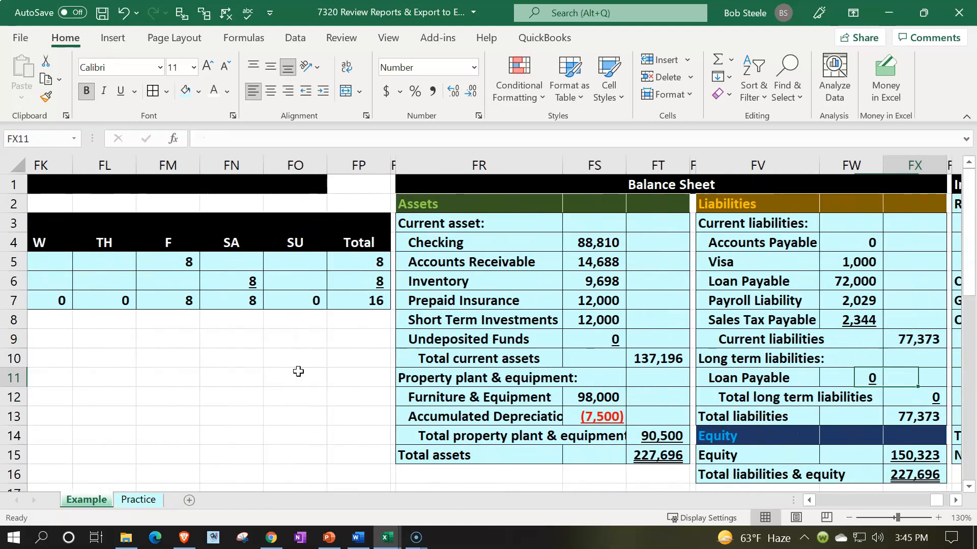
key("Right")
key("Right")
key("Right")
key("Right")
key("Right")
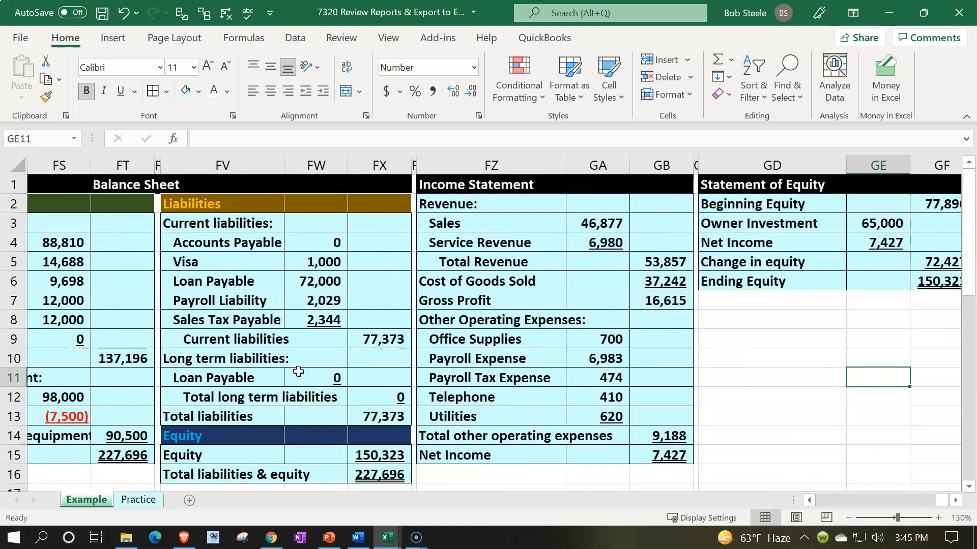
key("Left")
key("Left")
key("Left")
key("Left")
key("Left")
key("Left")
key("Left")
key("Left")
key("Left")
key("Left")
key("Left")
key("Left")
key("Left")
key("Left")
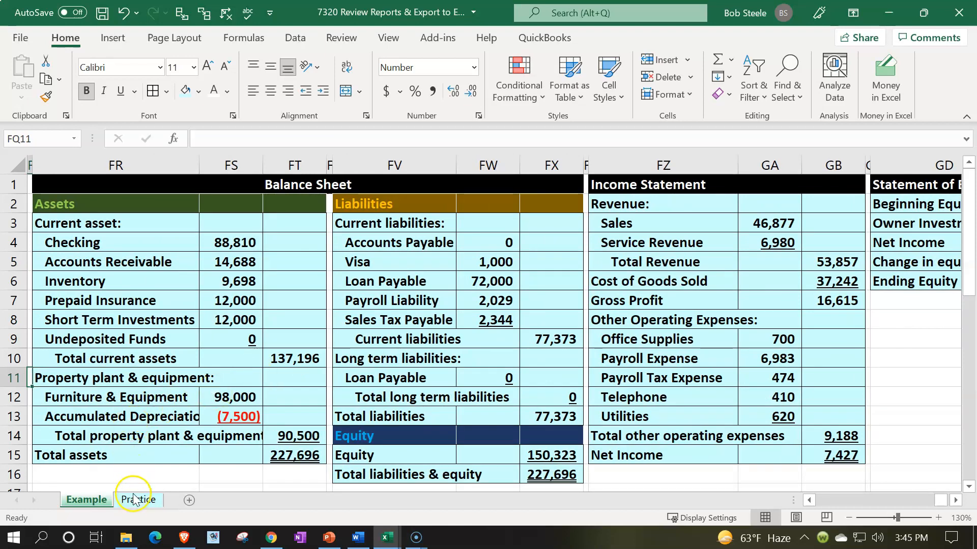
On the Practice sheet, hide the journal entry columns A through AI.
left_click(134, 501)
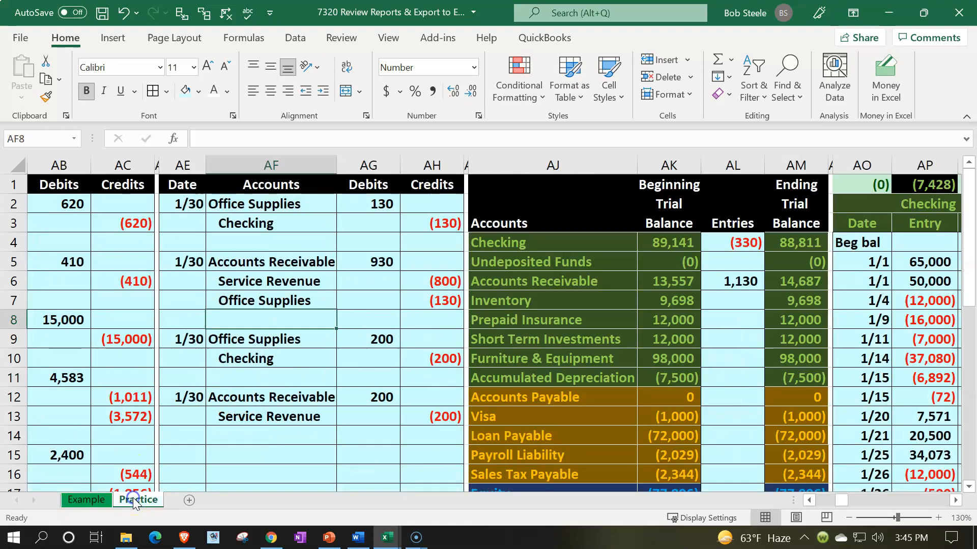
left_click(291, 342)
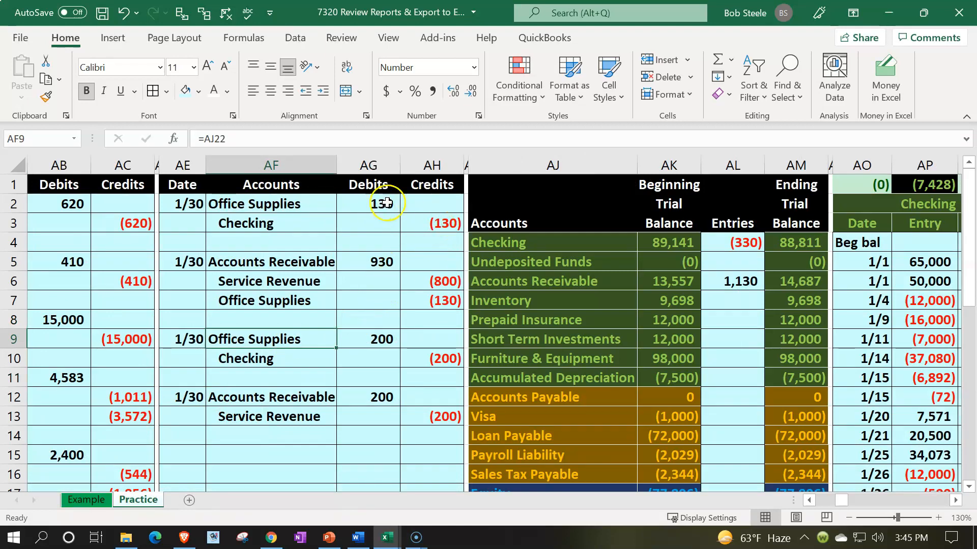
left_click_drag(466, 161, 15, 165)
right_click(158, 246)
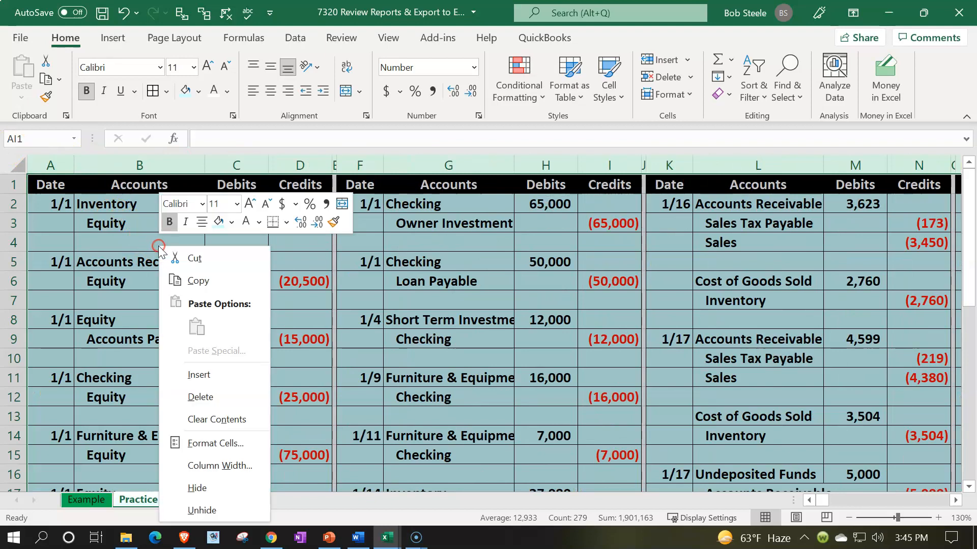
left_click(220, 488)
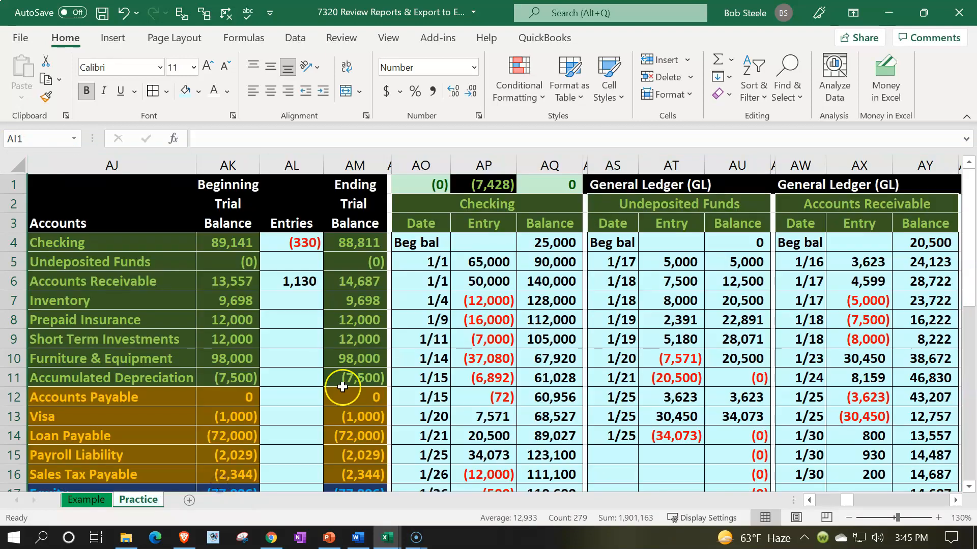
Copy the ending trial balance amounts AM4:AM26 and paste them as values into the beginning balance column starting at AK4.
left_click_drag(355, 245, 344, 410)
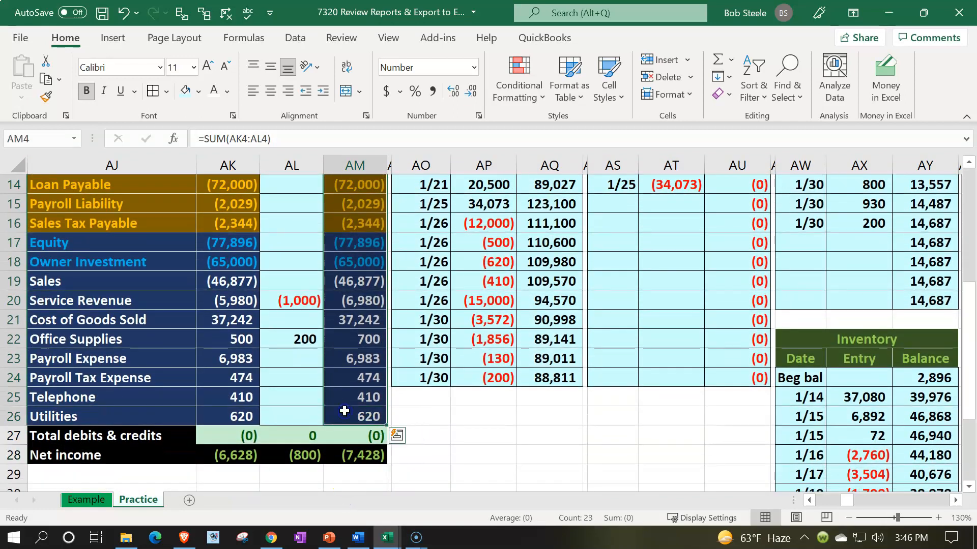
key("ctrl+c")
scroll(287, 227, "up", 3)
scroll(287, 227, "up", 2)
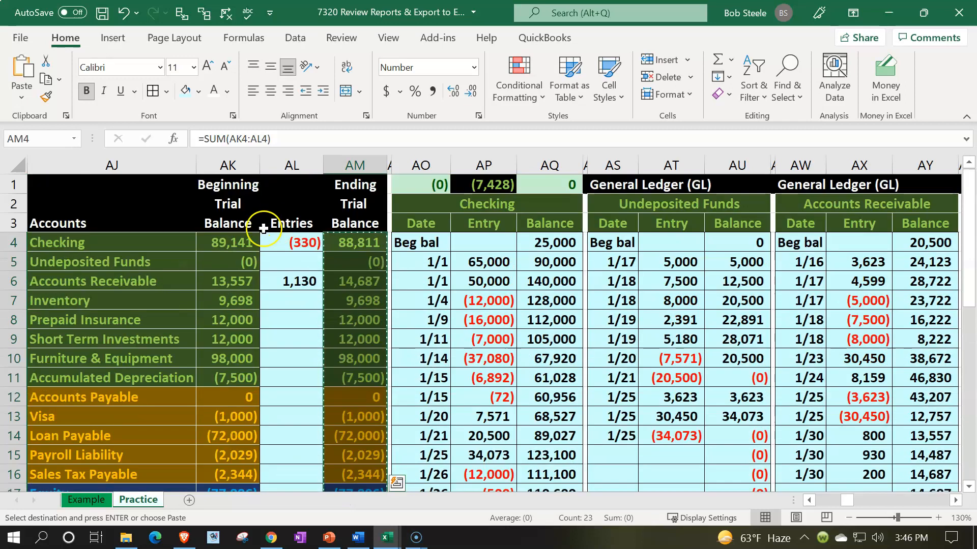
right_click(238, 245)
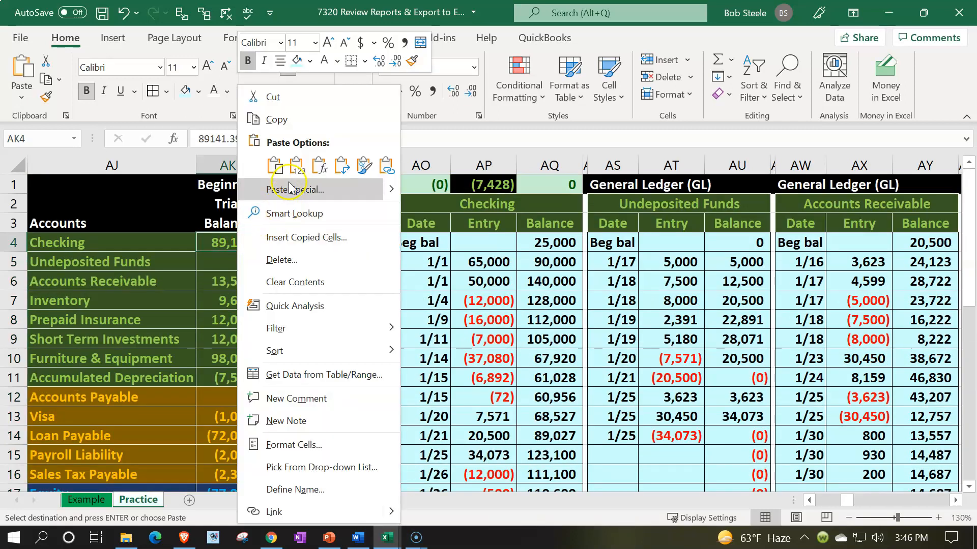
left_click(291, 170)
Clear all amounts for the accounts in the trial balance's Entries column AL.
left_click_drag(297, 243, 290, 462)
key("Delete")
scroll(291, 462, "up", 2)
left_click(269, 358)
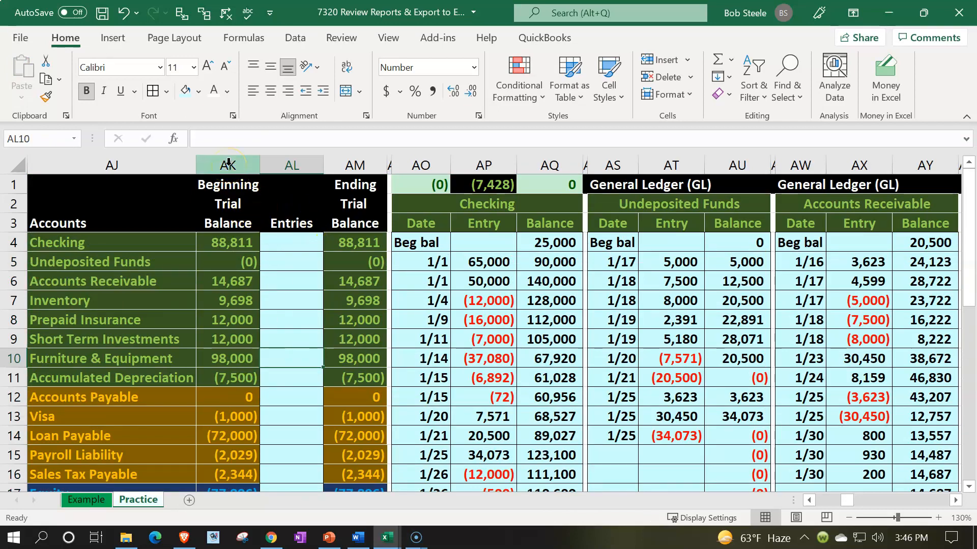
Hide the Beginning Trial Balance and Entries columns, AK and AL.
left_click_drag(228, 162, 269, 161)
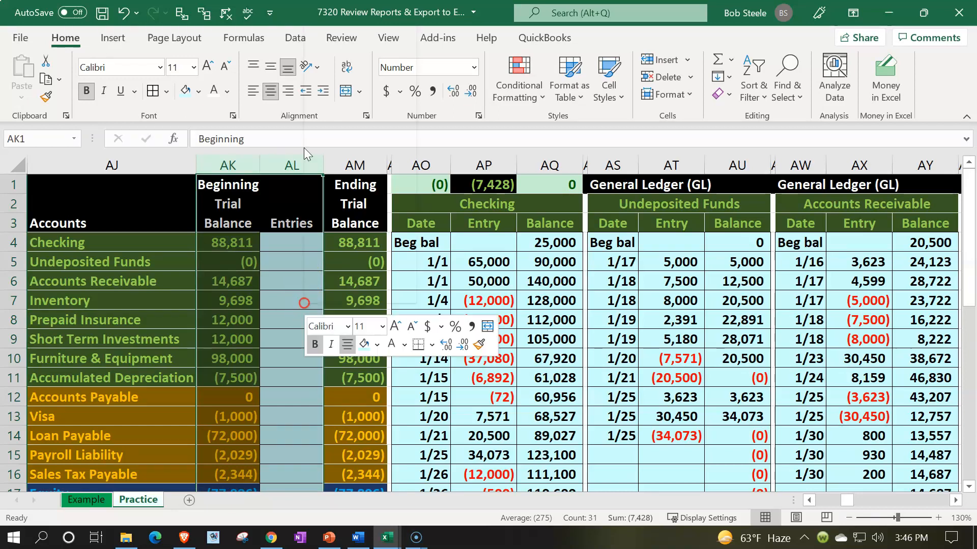
right_click(303, 303)
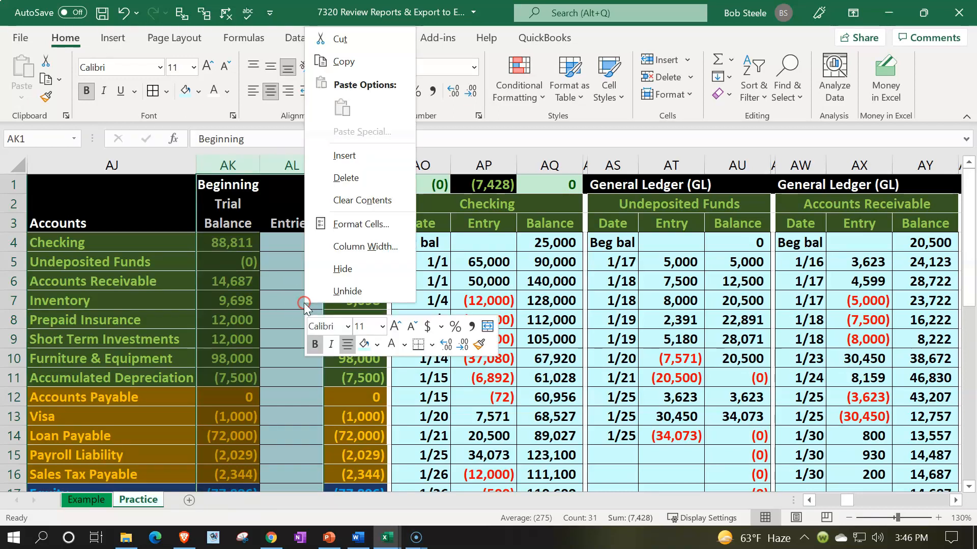
left_click(313, 272)
left_click(312, 268)
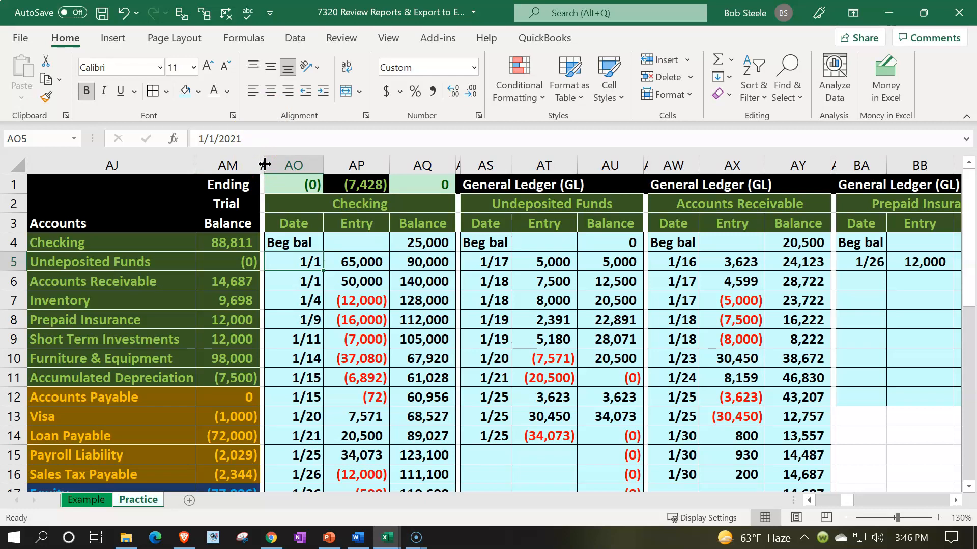
Hide the ledger and payroll columns AN through FQ so the balance sheet sits beside the trial balance.
left_click_drag(261, 159, 466, 209)
right_click(372, 253)
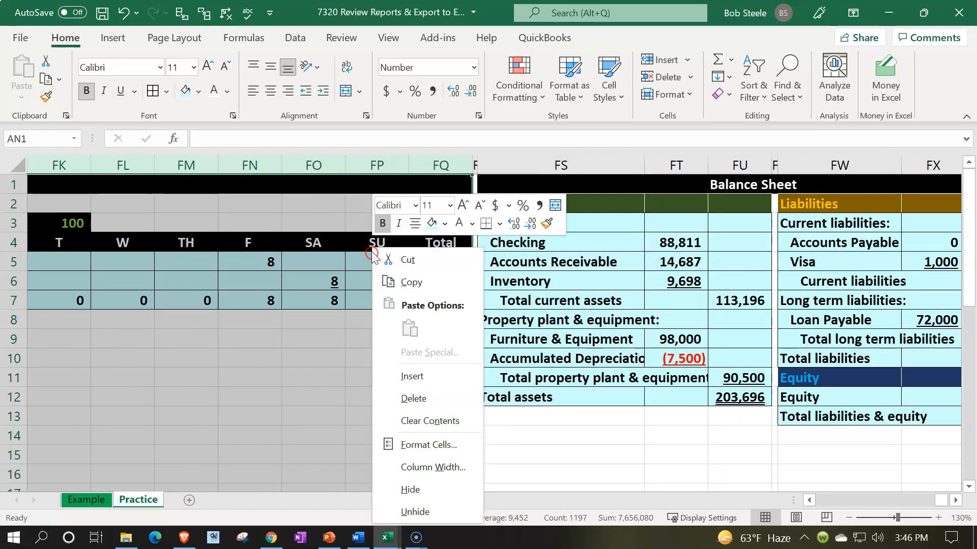
left_click(416, 488)
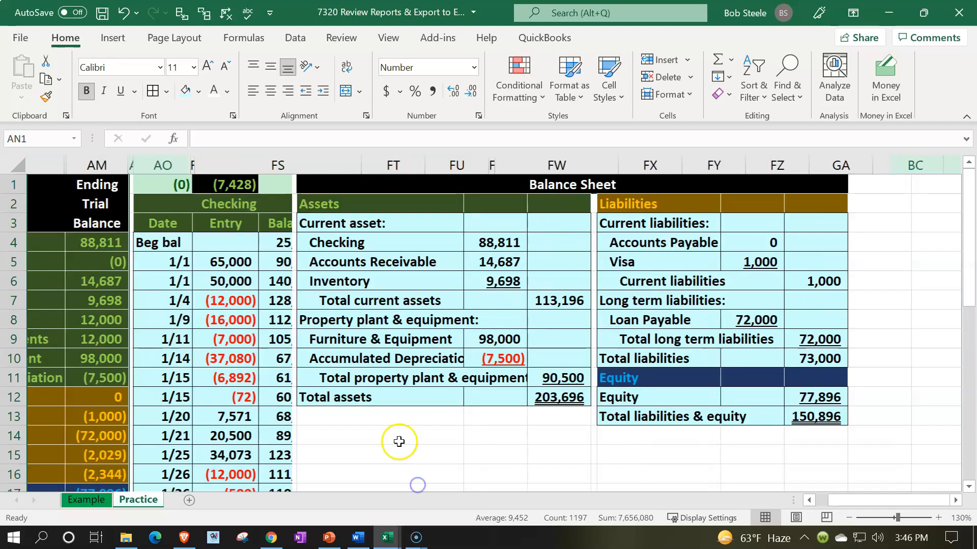
left_click(341, 249)
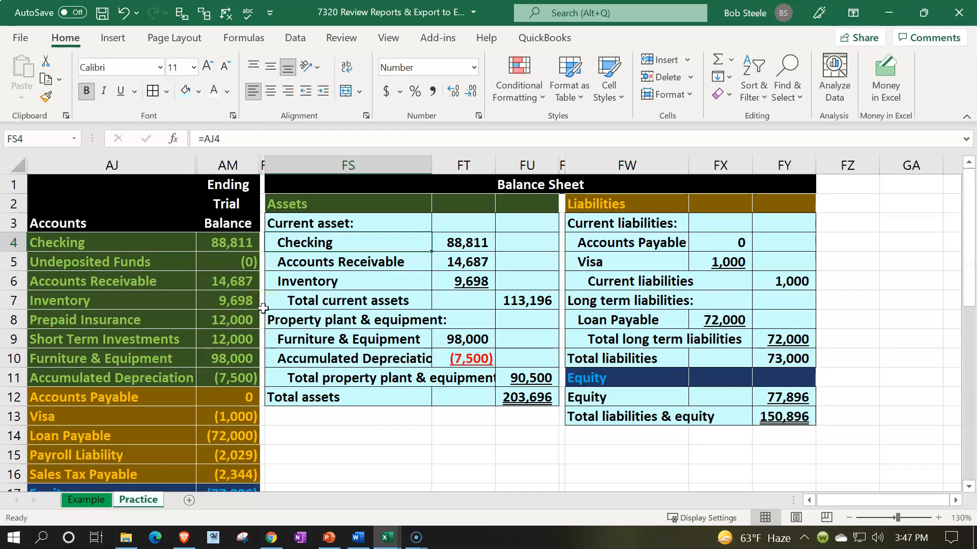
Compare the trial balance accounts with the balance sheet's current assets, checking Prepaid Insurance and Short Term Investments.
scroll(263, 308, "down", 3)
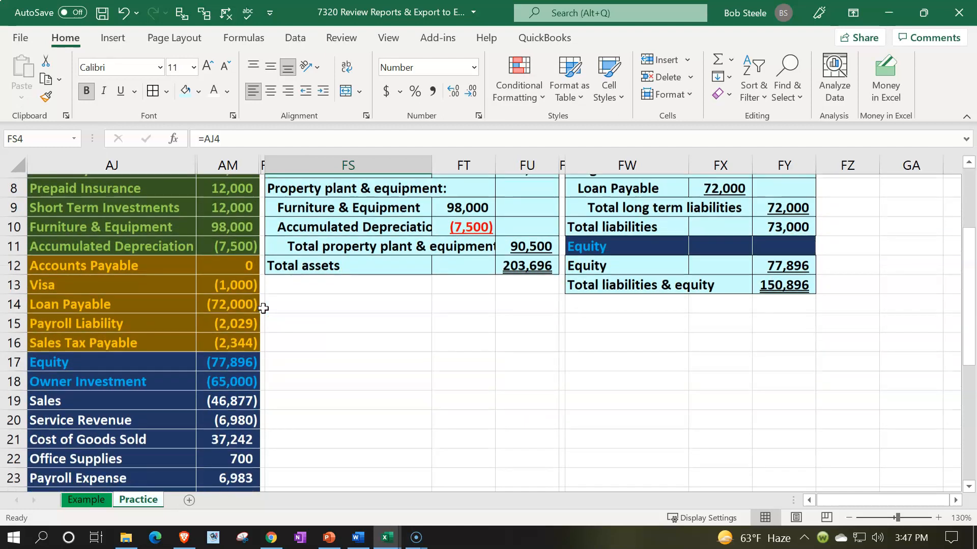
scroll(263, 308, "up", 1)
scroll(263, 308, "up", 2)
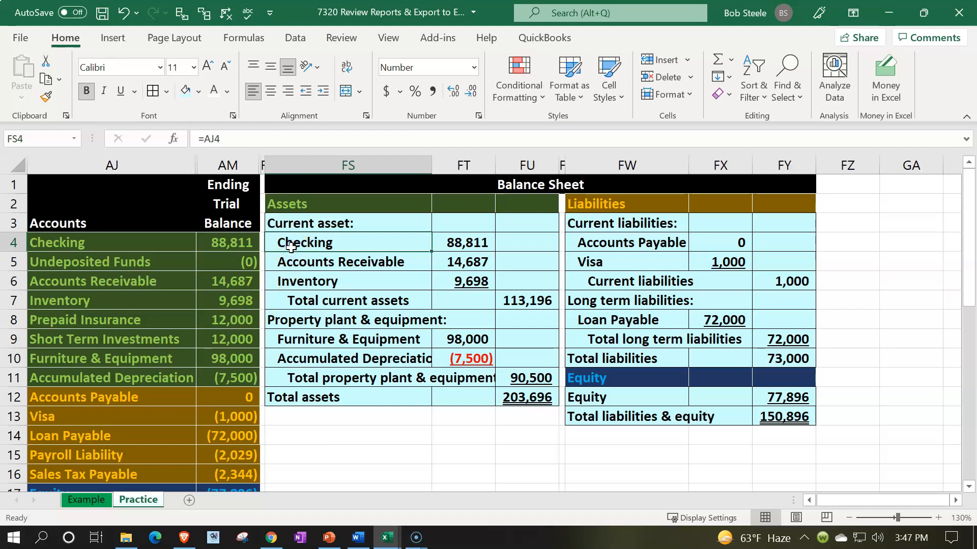
key("Down")
key("Down")
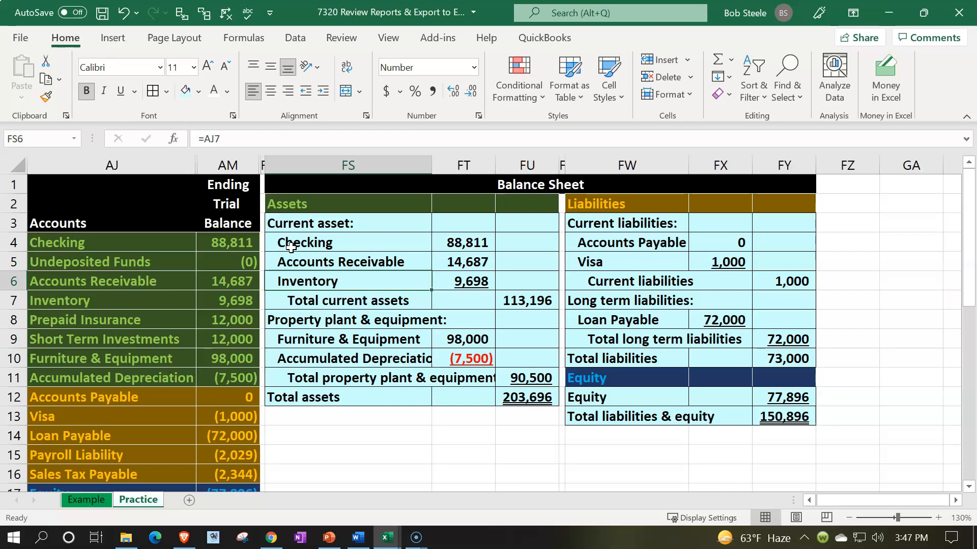
left_click(144, 311)
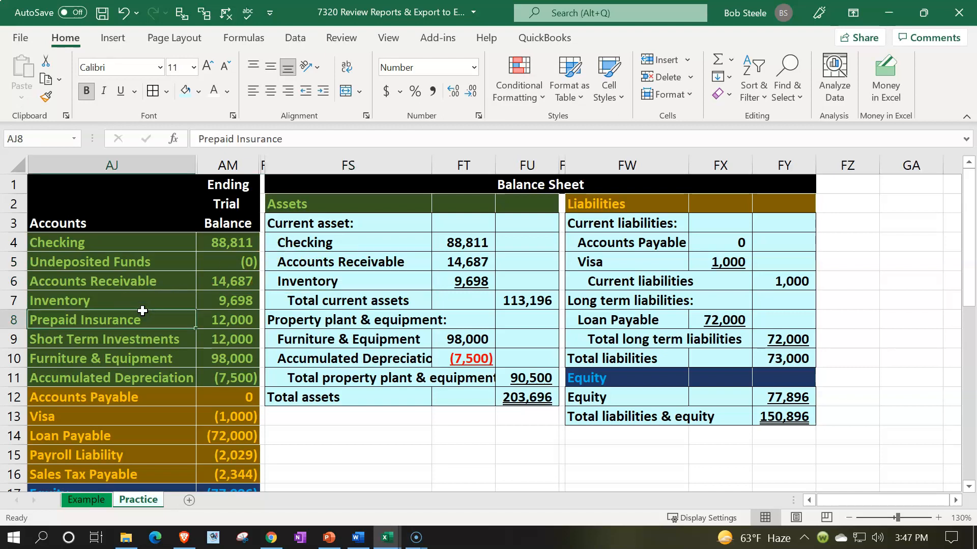
left_click(150, 342)
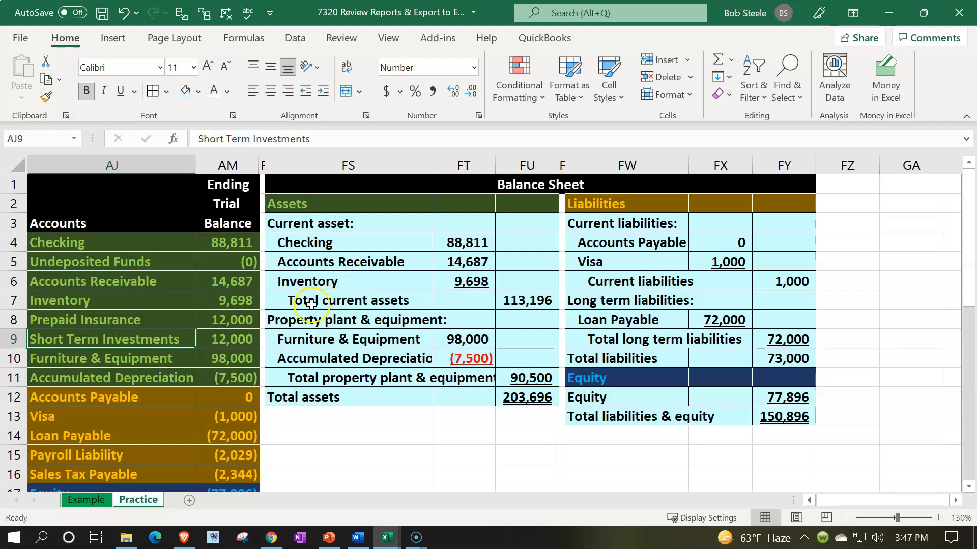
Insert two blank rows of cells at FS7:FU8 above Total current assets, shifting the existing cells down.
left_click_drag(309, 302, 505, 318)
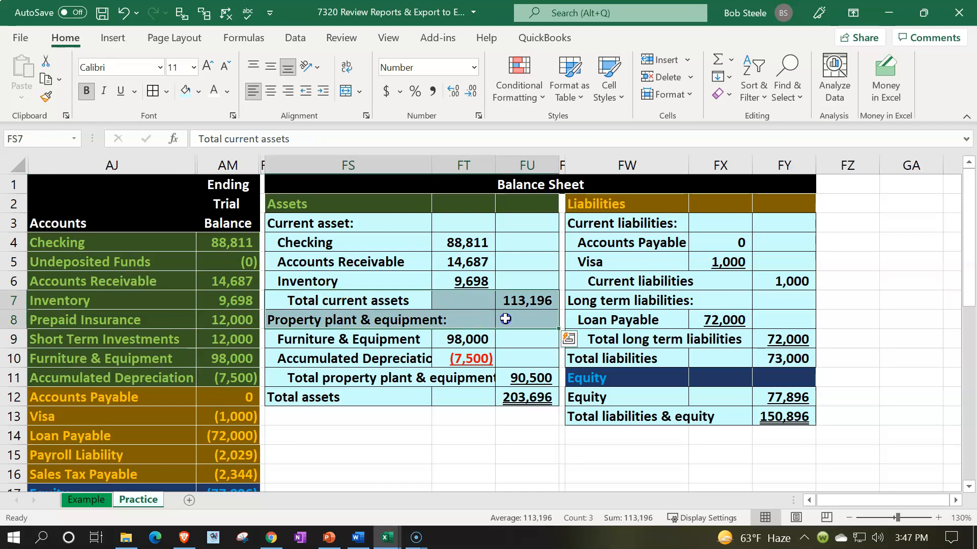
right_click(370, 321)
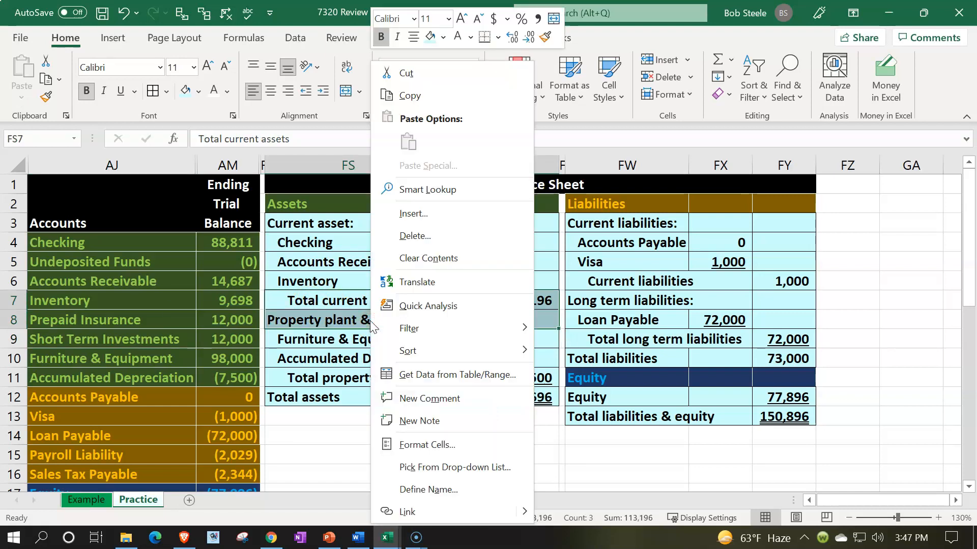
left_click(393, 222)
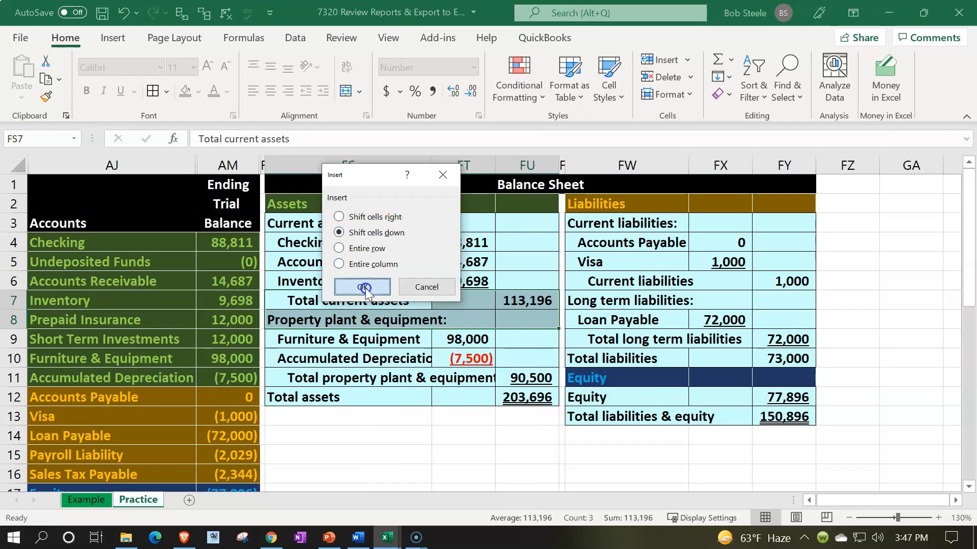
left_click(365, 288)
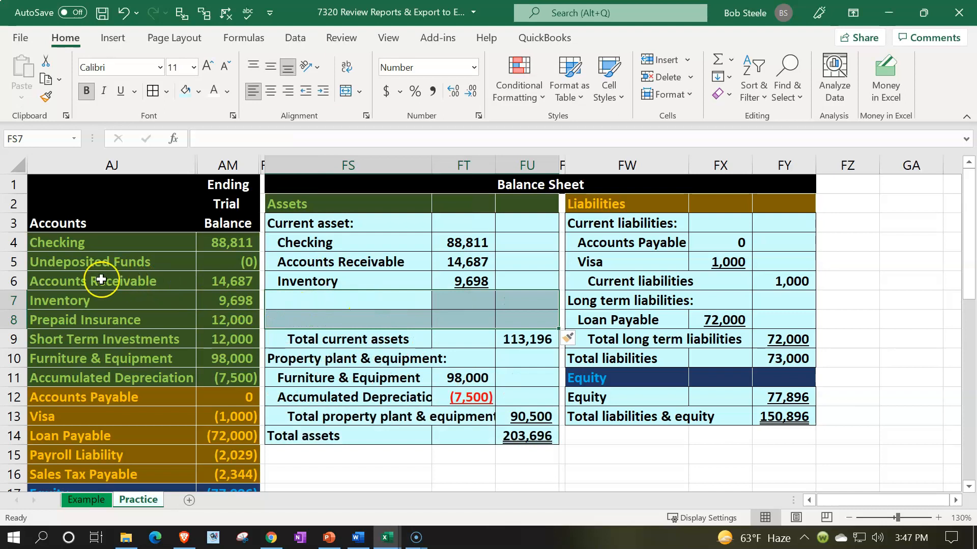
Insert a blank row of cells at FS5:FU5 above Accounts Receivable, shifting the existing cells down, for Undeposited Funds.
left_click_drag(82, 263, 217, 264)
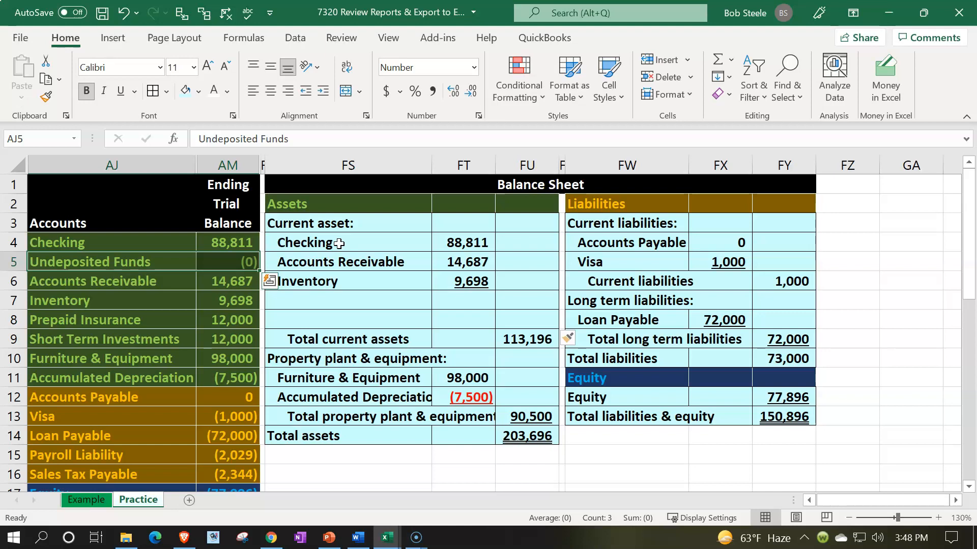
left_click(305, 261)
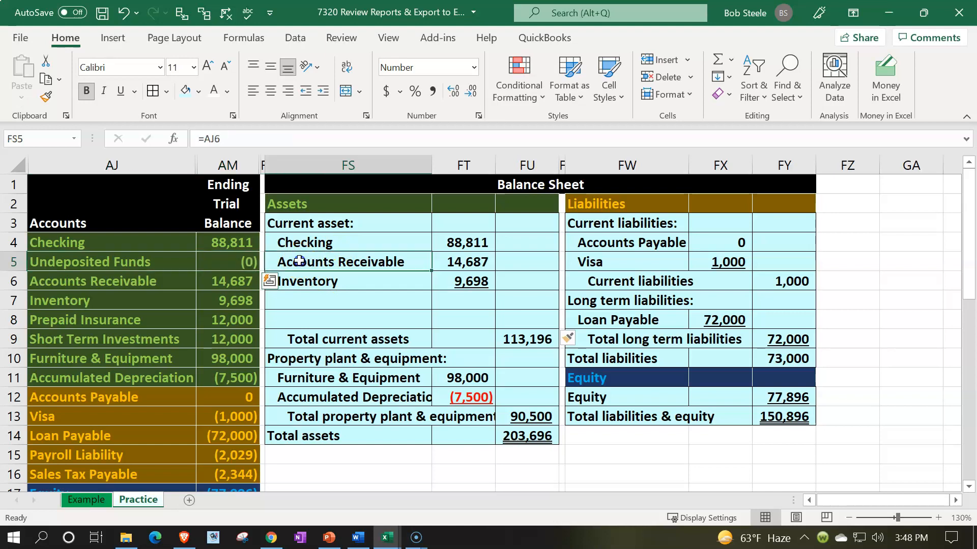
left_click_drag(354, 264, 499, 262)
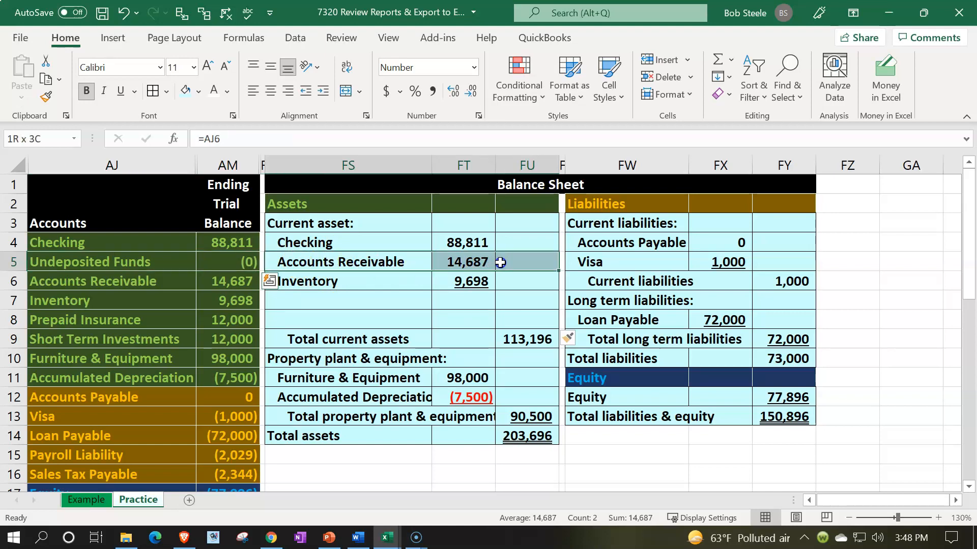
right_click(501, 263)
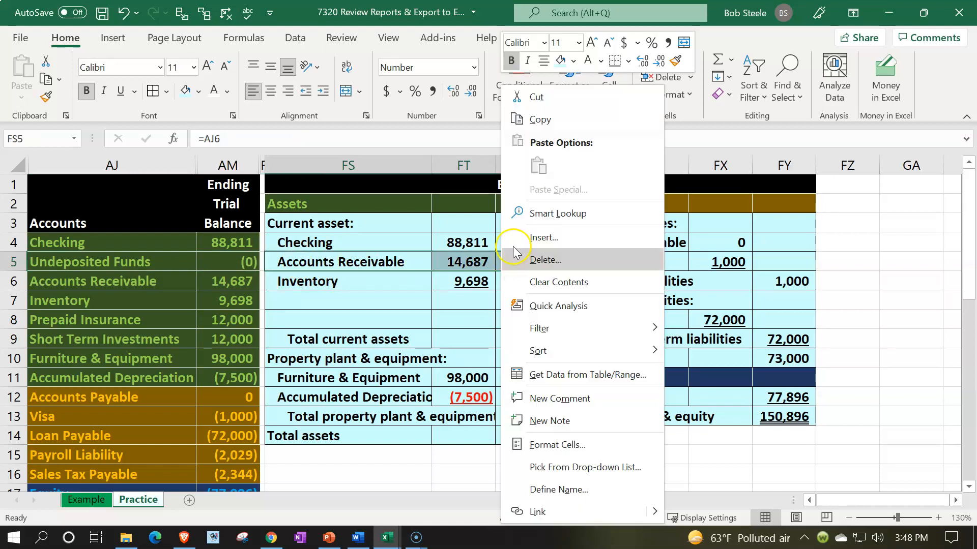
left_click(517, 239)
left_click(504, 255)
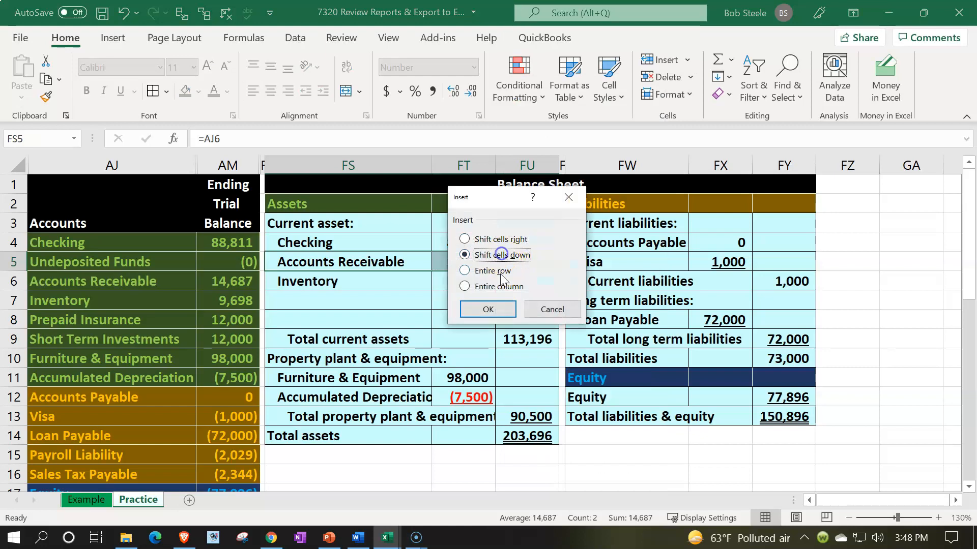
left_click(501, 307)
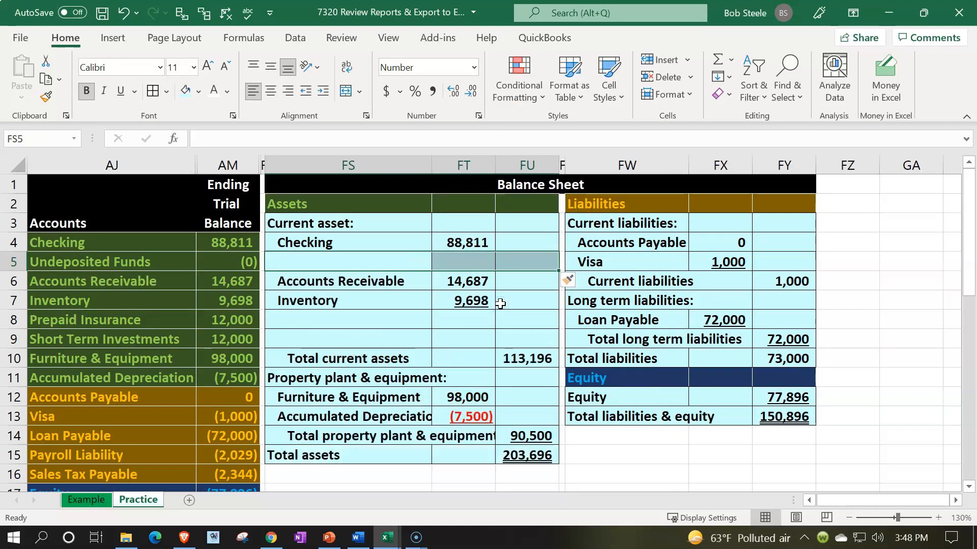
Link the label in FS5 to the Undeposited Funds account name with the formula =AJ5.
left_click(337, 259)
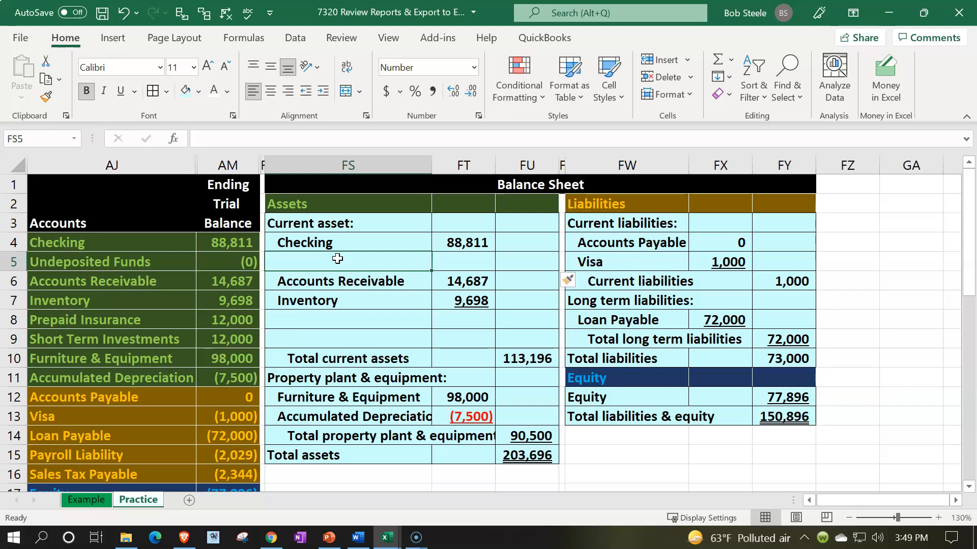
type("=")
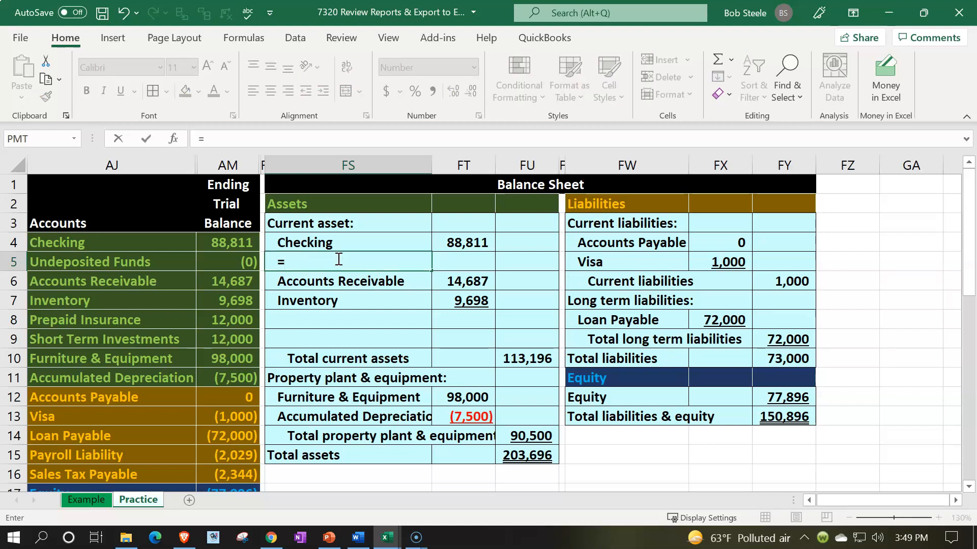
key("Left")
key("Left")
key("Left")
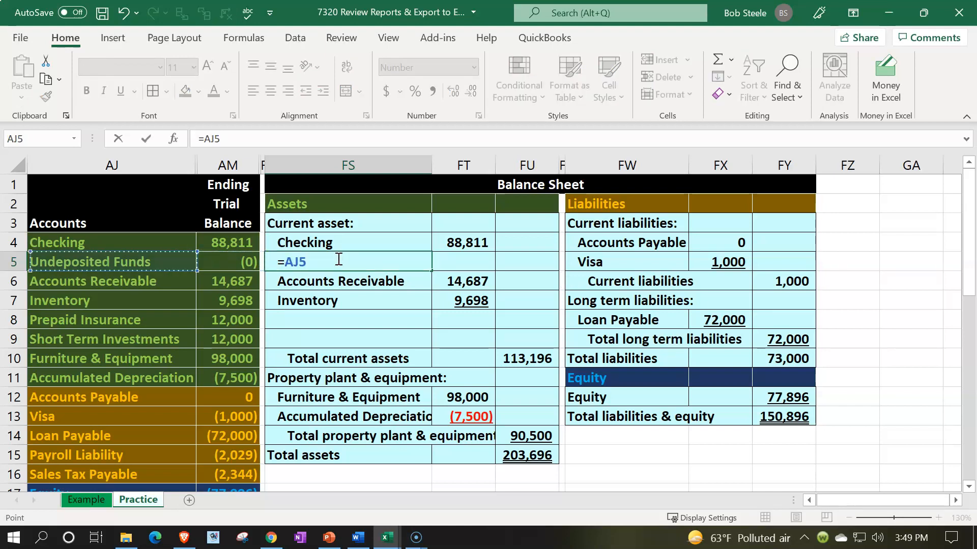
key("Return")
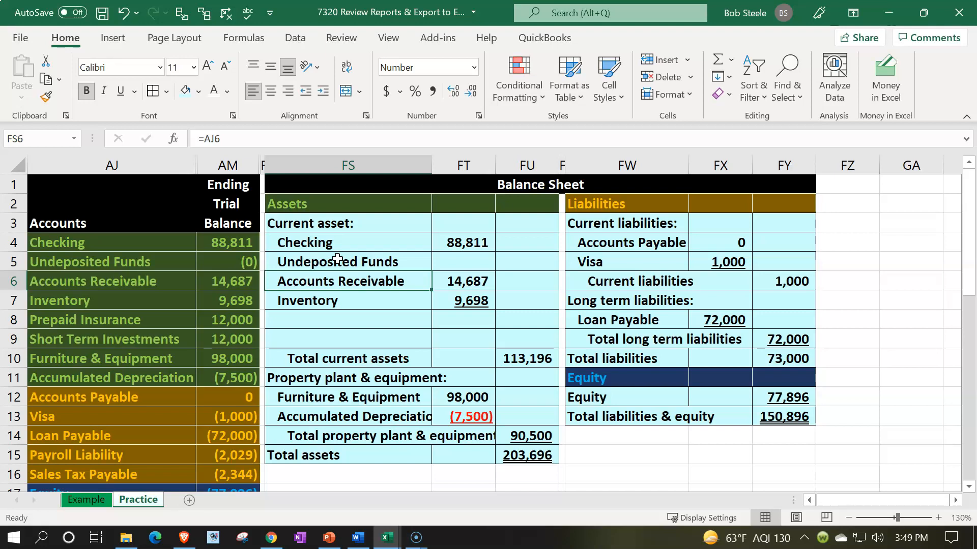
Link FT5 to the Undeposited Funds ending balance in AM5 and remove the underline from the Inventory amount in FT7.
key("Right")
key("Up")
type("=")
key("Left")
key("Left")
key("Left")
key("Return")
key("Down")
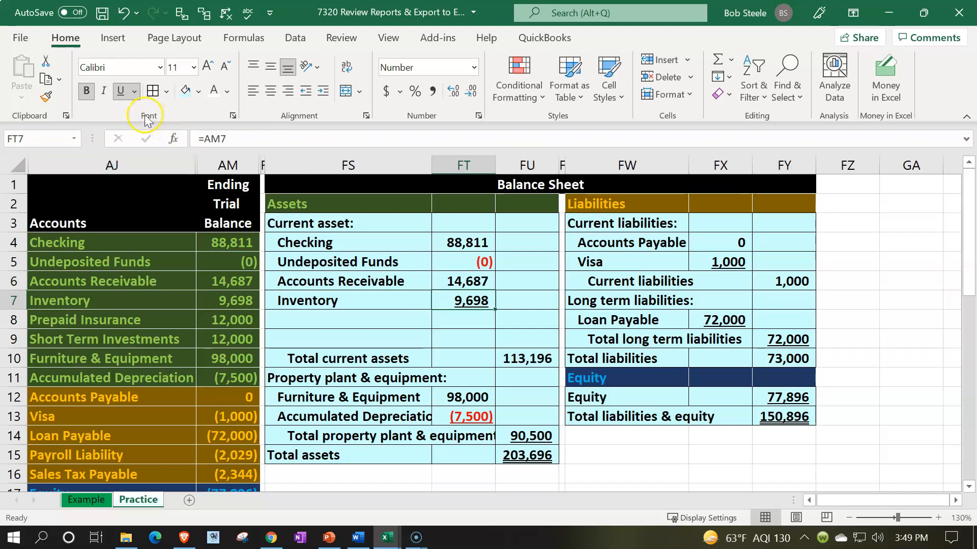
left_click(116, 91)
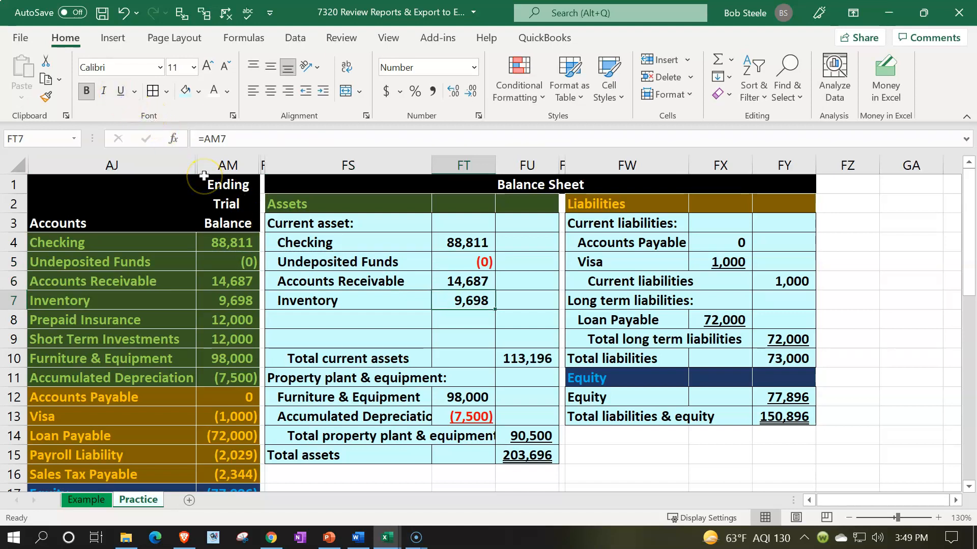
Link the labels in FS8 and FS9 to the Prepaid Insurance and Short Term Investments names in AJ8 and AJ9.
key("Down")
key("Left")
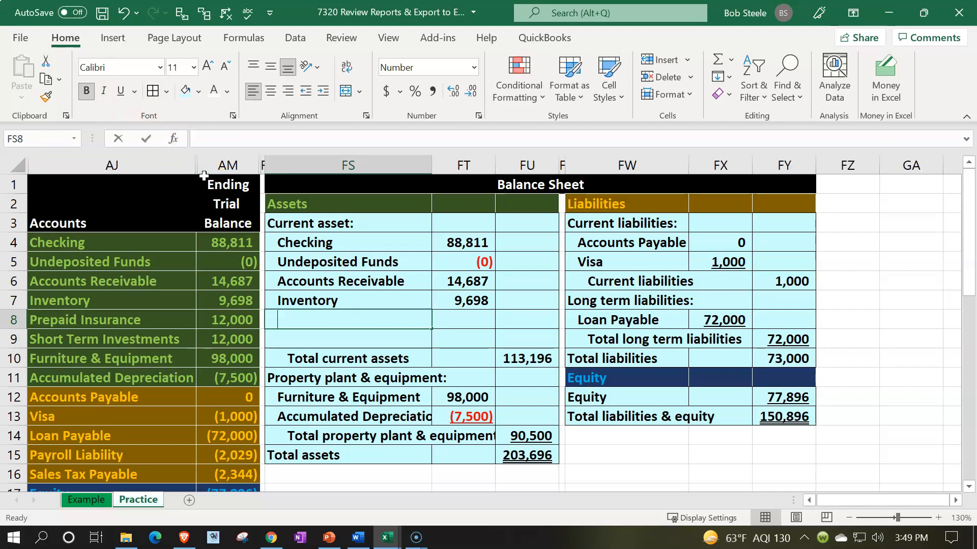
type("=")
key("Left")
key("Left")
key("Left")
key("Return")
type("+")
key("Left")
key("Left")
key("Left")
key("Return")
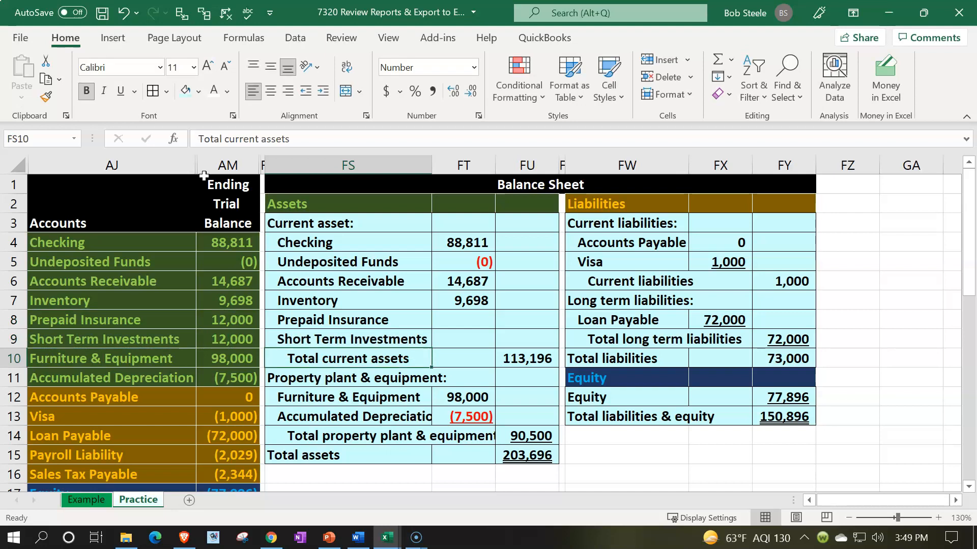
Link FT8 and FT9 to the ending balances in AM8 and AM9, and remove the underline from the Prepaid Insurance amount.
key("Right")
key("Up")
key("Up")
type("=")
key("Left")
key("Left")
key("Return")
type("+")
key("Left")
key("Left")
key("Return")
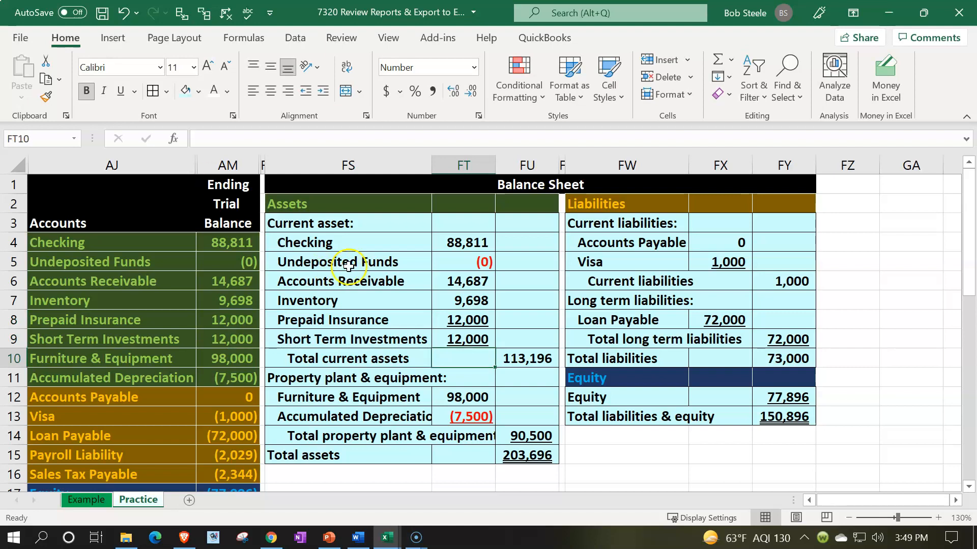
left_click(472, 319)
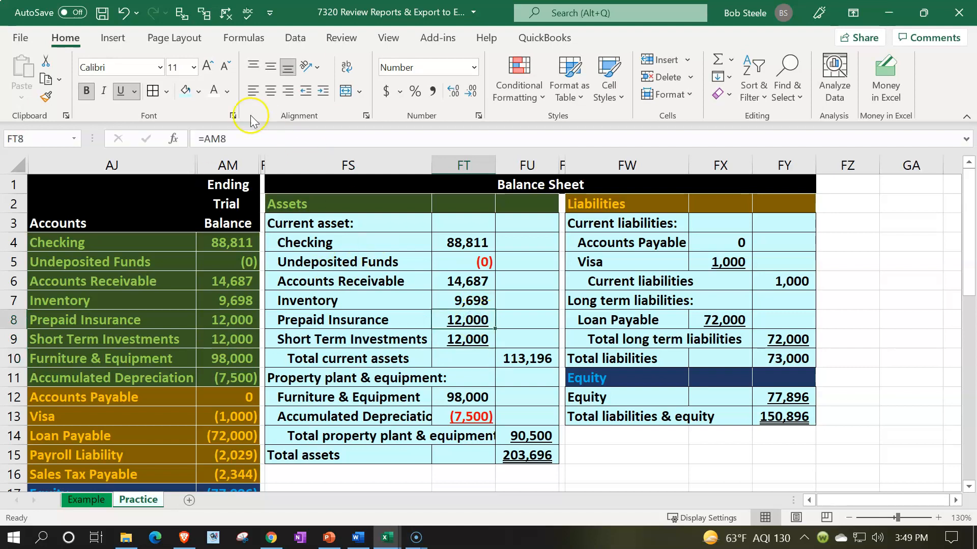
left_click(118, 90)
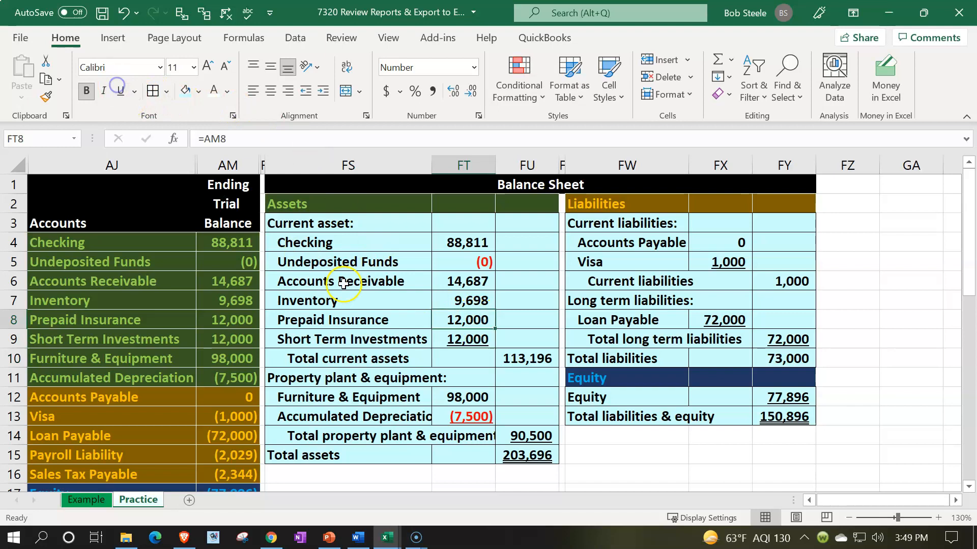
Extend the Total current assets formula in FU10 to =SUM(FT4:FT9).
double_click(526, 359)
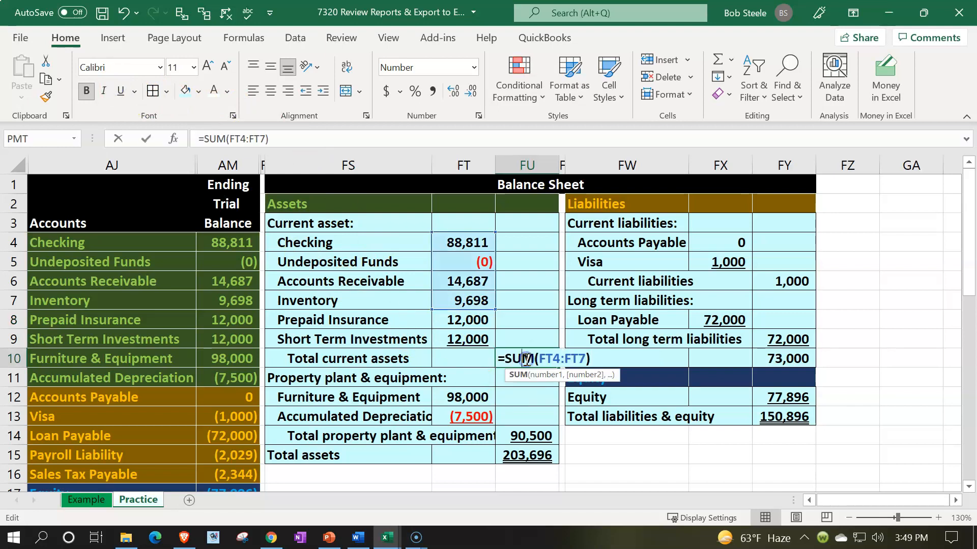
left_click_drag(491, 317, 490, 350)
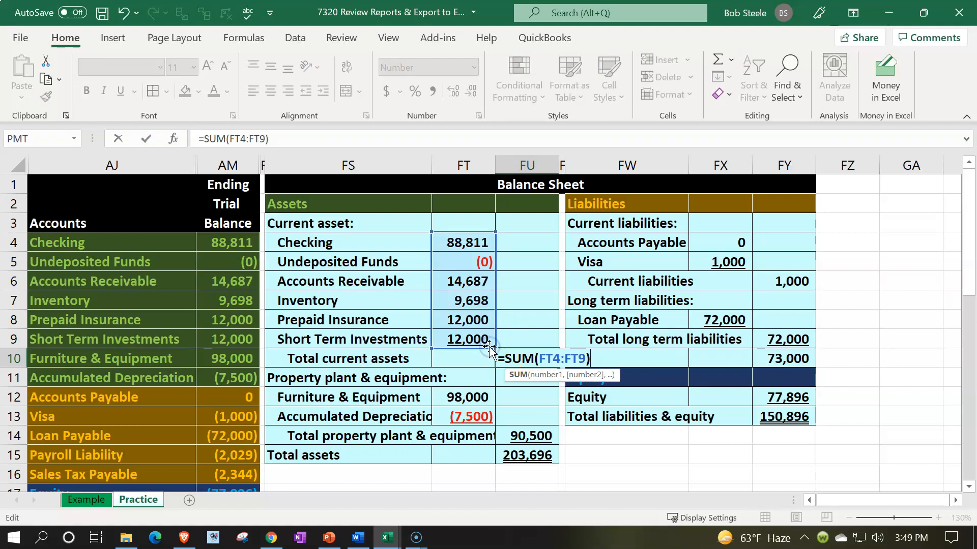
key("Return")
left_click(529, 362)
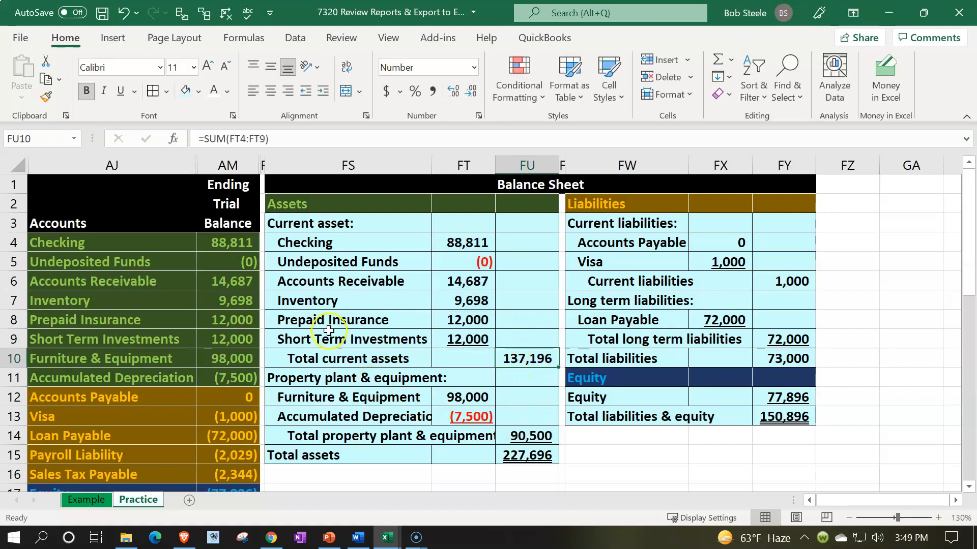
Check the current assets, property plant & equipment and total assets figures against the ending trial balance sums.
left_click_drag(231, 244, 230, 338)
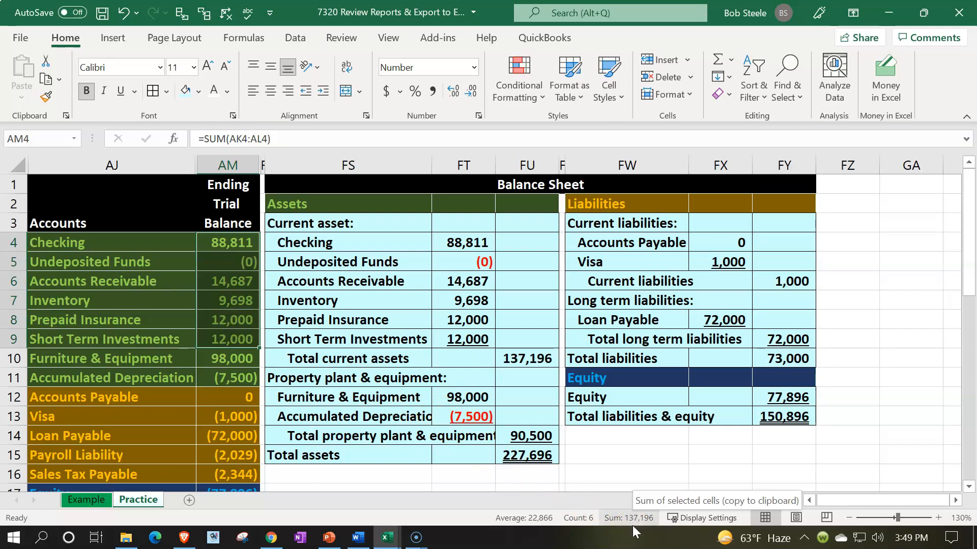
left_click_drag(162, 360, 227, 374)
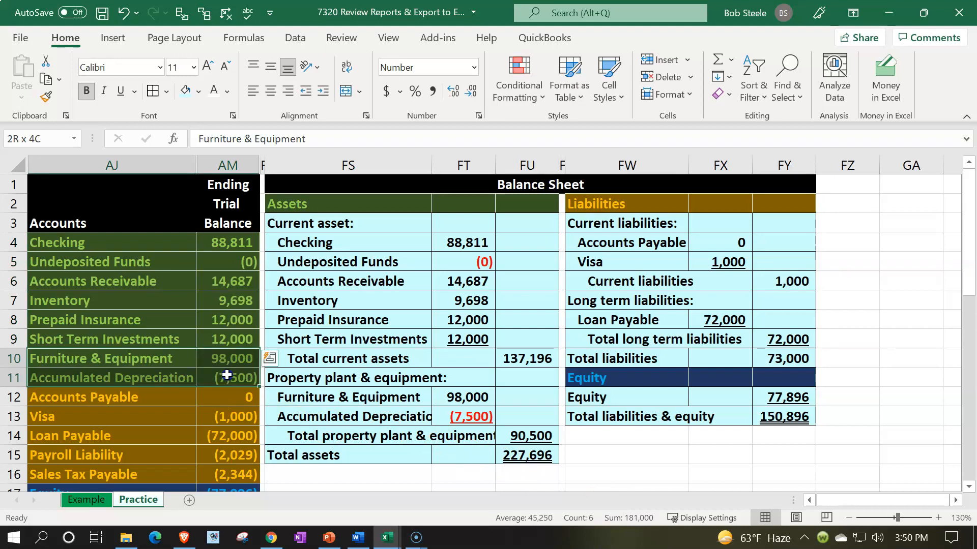
left_click(475, 395)
left_click(476, 415)
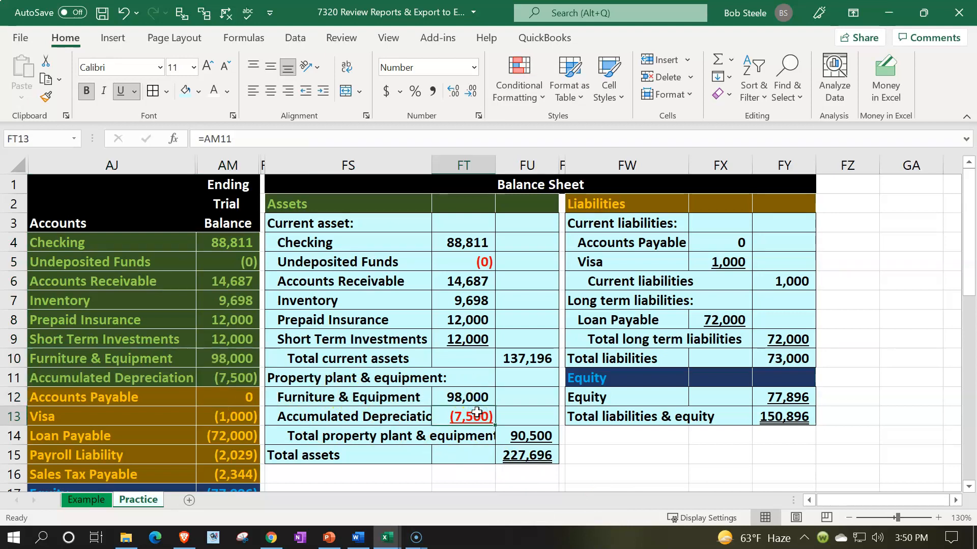
left_click(522, 437)
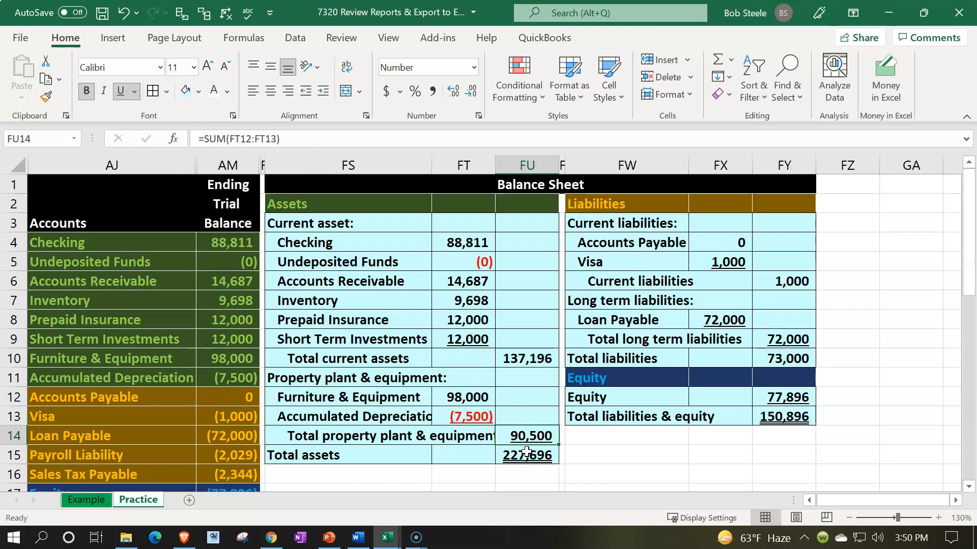
left_click_drag(239, 359, 240, 381)
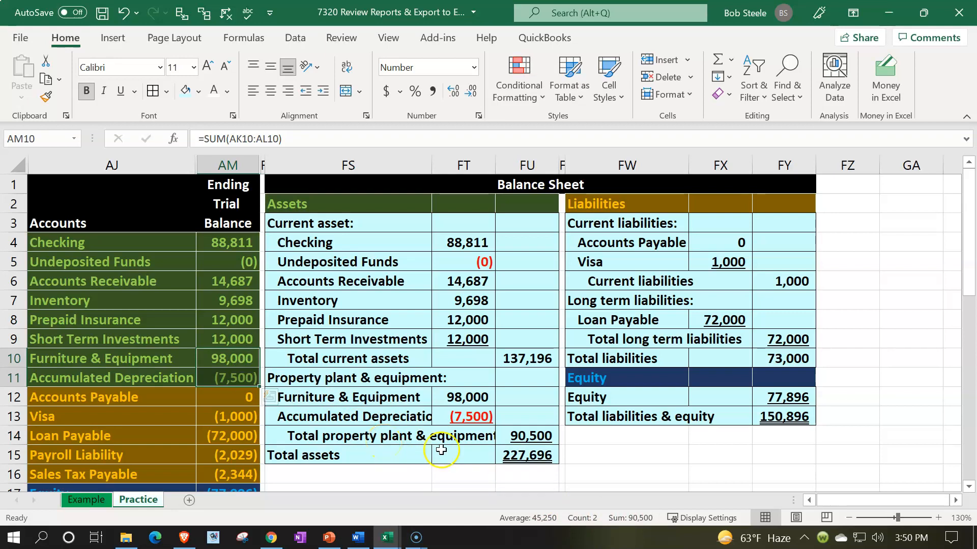
double_click(525, 455)
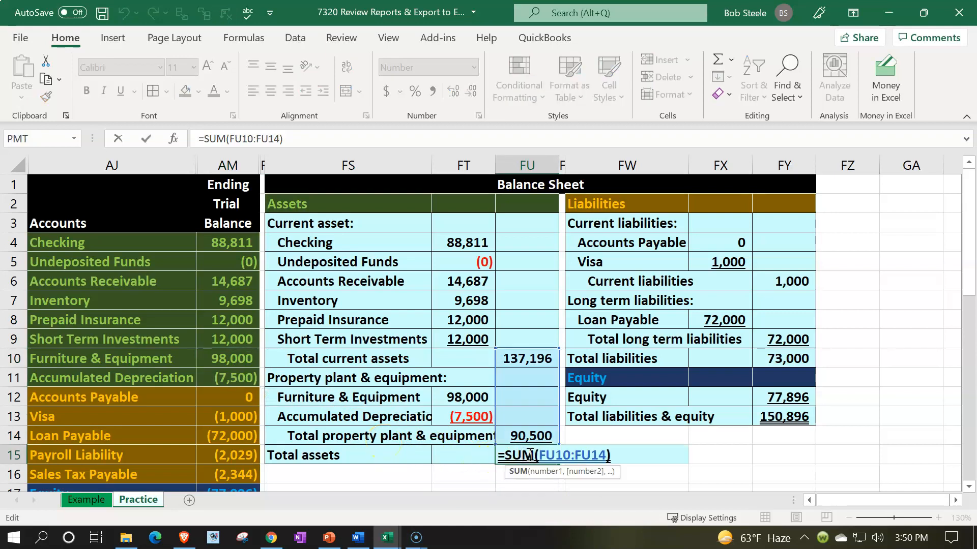
key("Return")
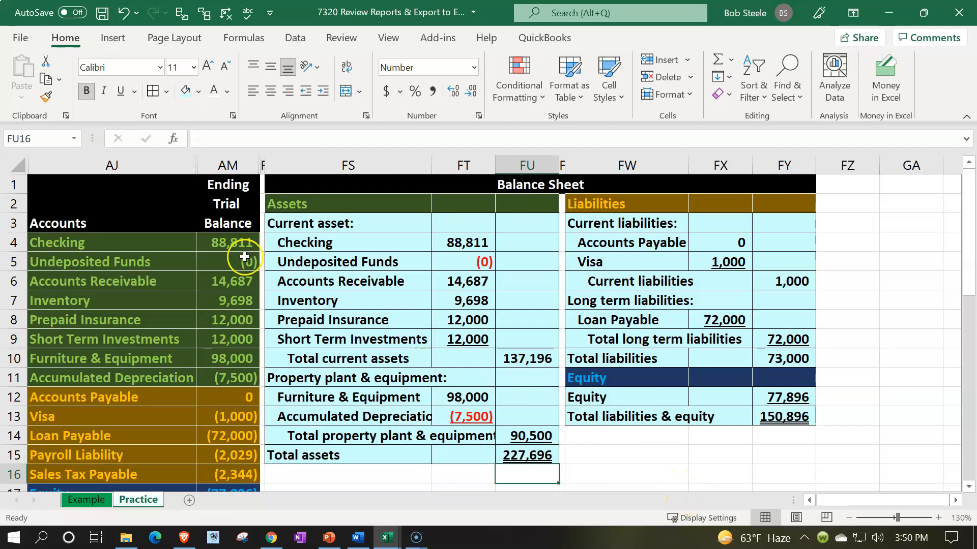
left_click_drag(233, 247, 234, 378)
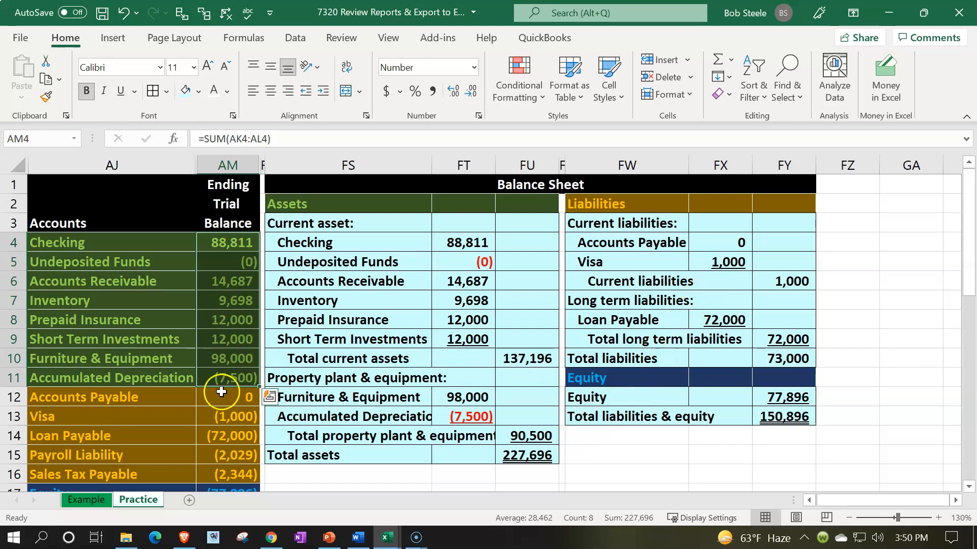
Review the trial balance liability accounts and set the Loan Payable amount under long term liabilities, FX8, to 0.
left_click(138, 402)
left_click(140, 416)
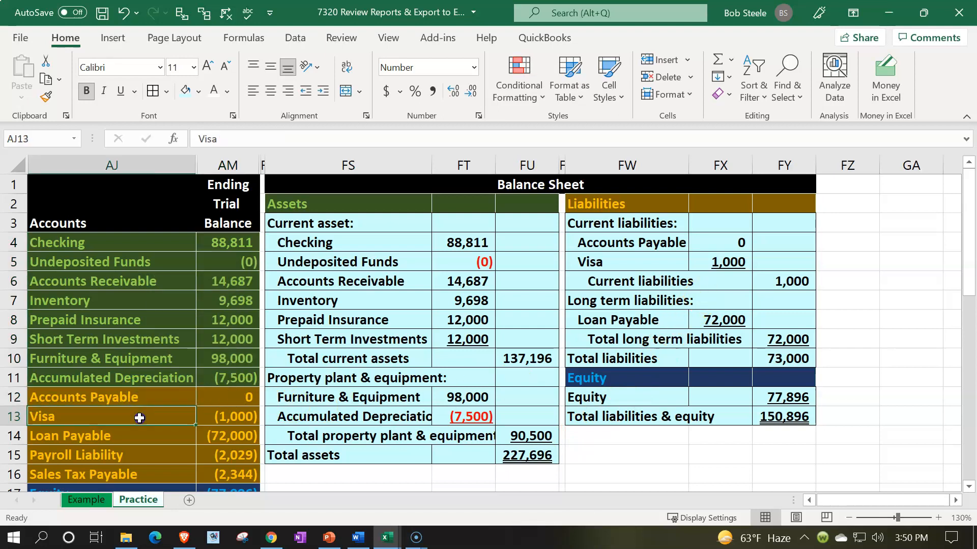
left_click(137, 435)
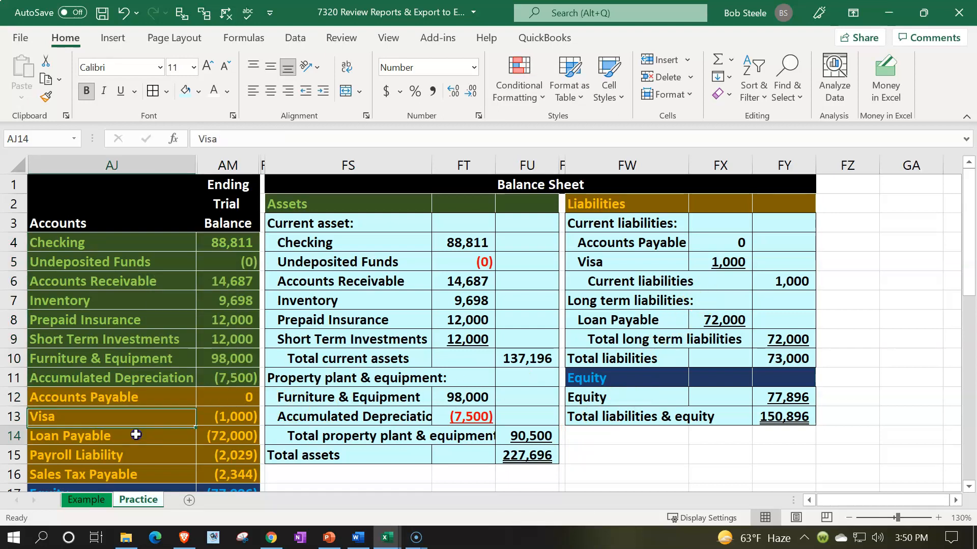
left_click(138, 460)
left_click(149, 482)
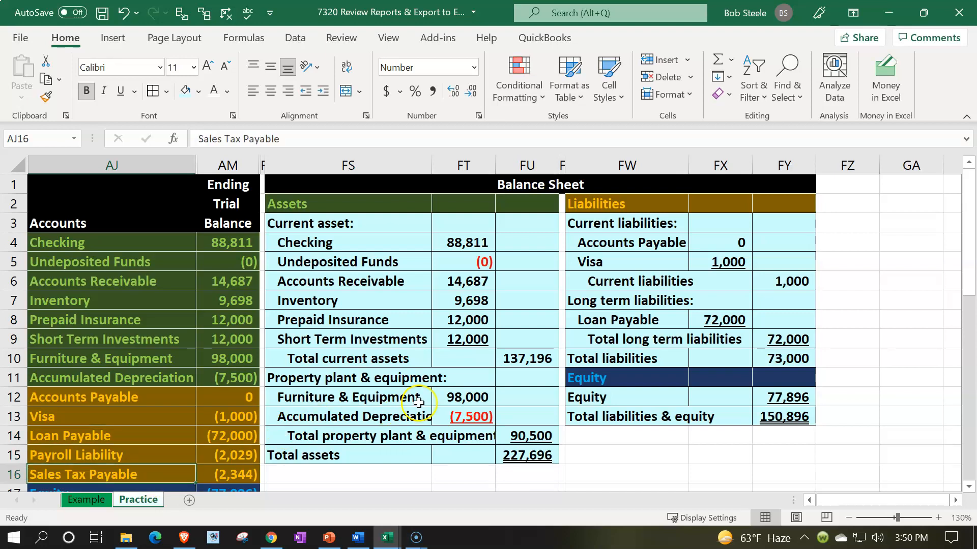
left_click(707, 321)
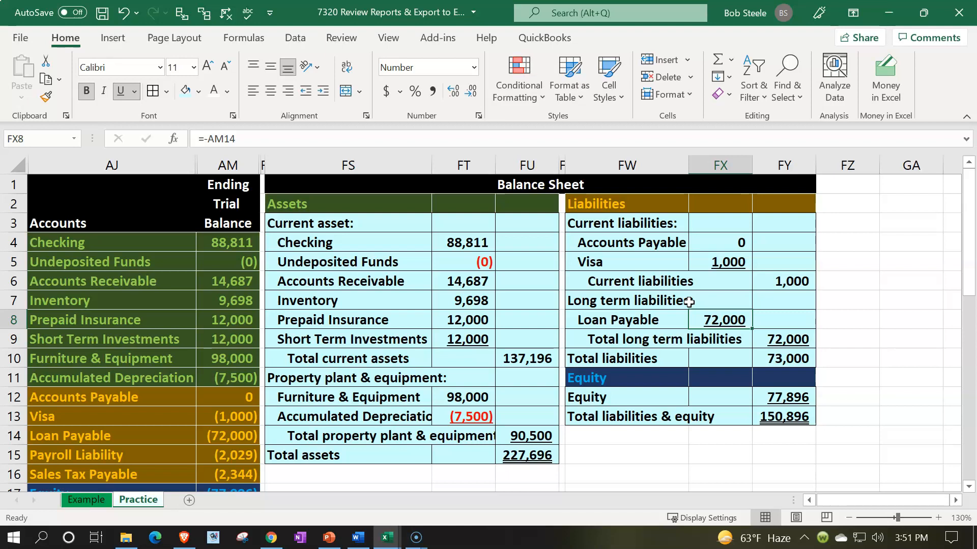
type("0")
key("Return")
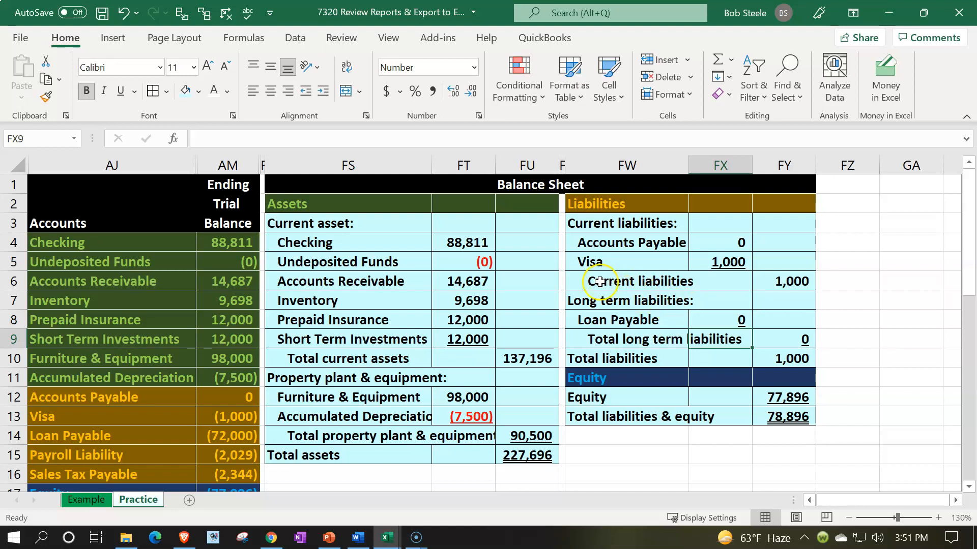
Insert blank cells at FW6:FY8 above the Current liabilities total, shifting cells down, and remove the underline from FX5:FY8.
left_click(615, 283)
left_click_drag(616, 282, 759, 282)
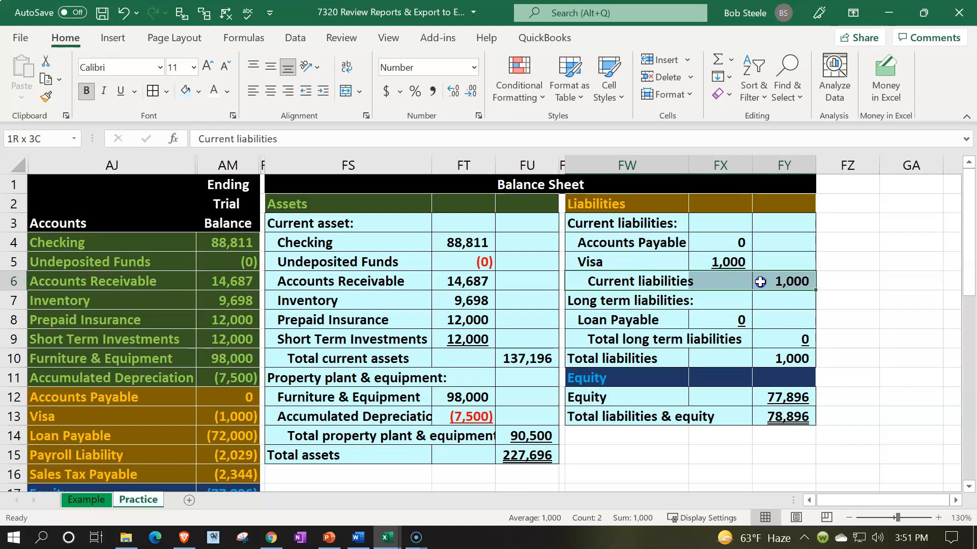
left_click_drag(760, 282, 760, 301)
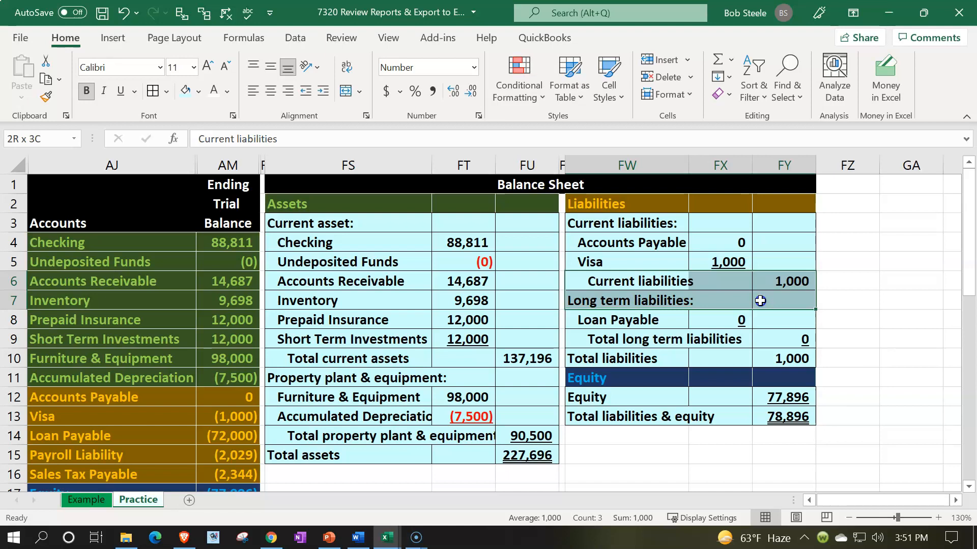
left_click_drag(760, 300, 758, 325)
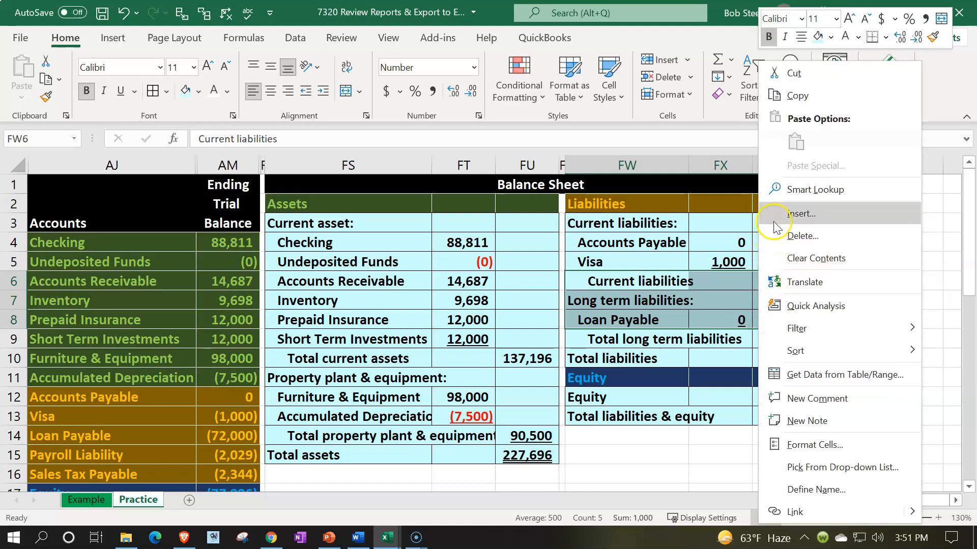
left_click(801, 213)
left_click(752, 231)
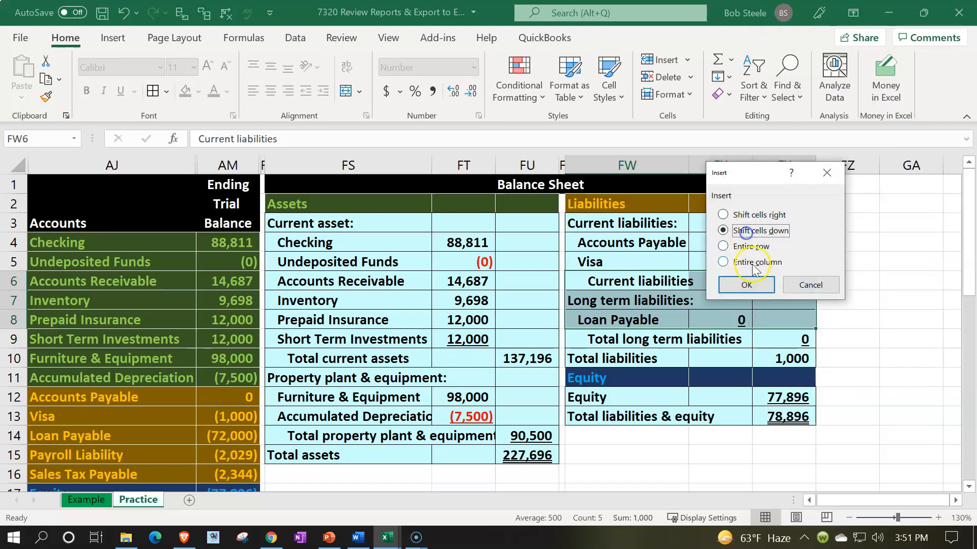
left_click(746, 284)
left_click_drag(734, 264, 767, 318)
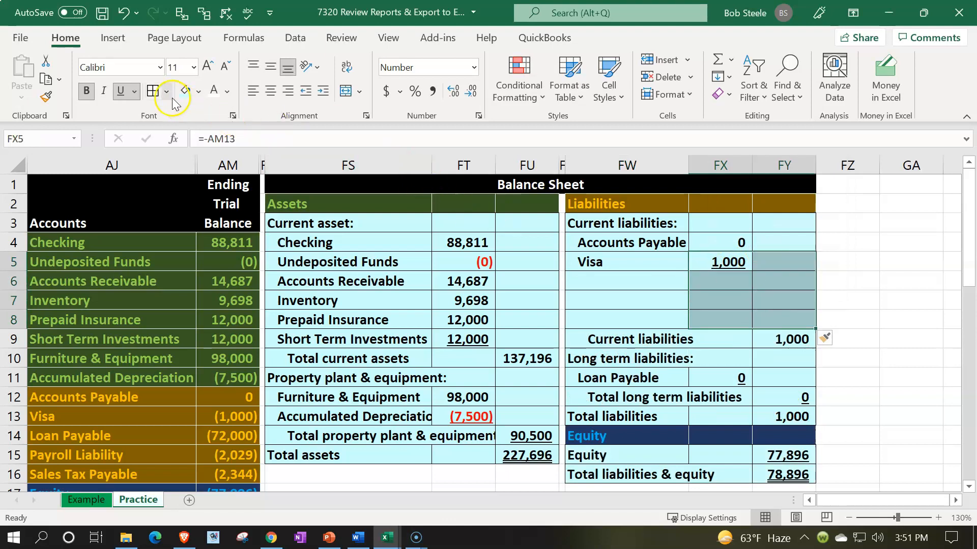
left_click(121, 91)
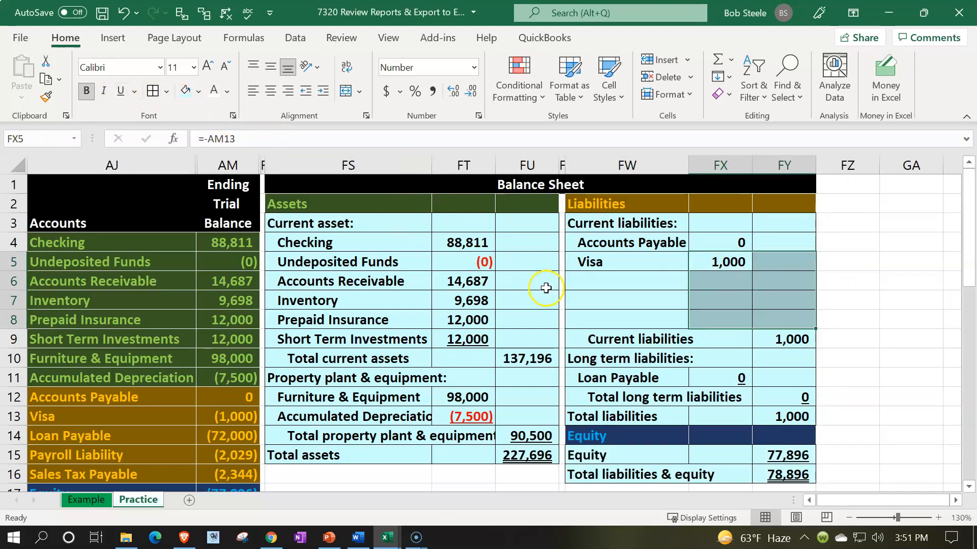
Fill the Visa label formula in FW5 down to FW8 and the amount formula in FX5 down to FX8.
left_click(588, 283)
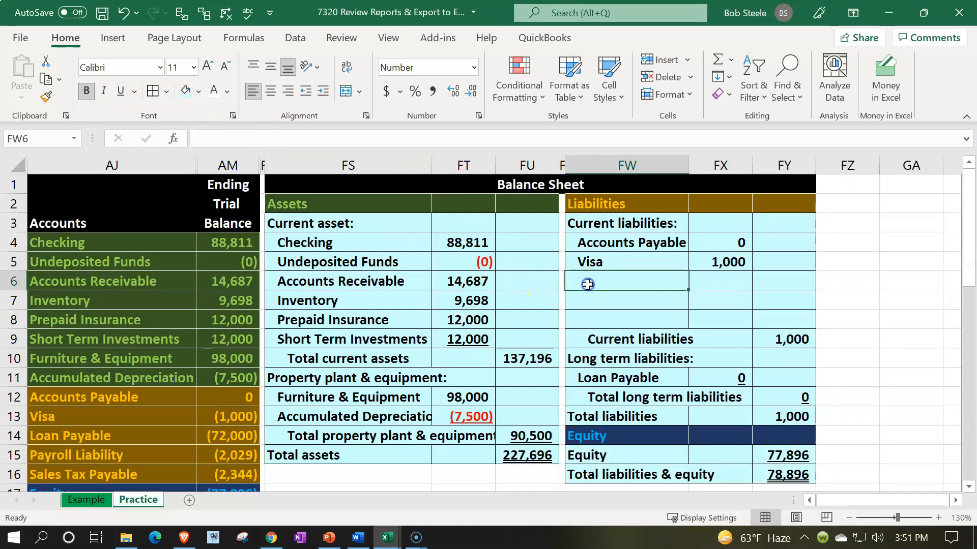
left_click(619, 262)
left_click_drag(689, 271, 682, 309)
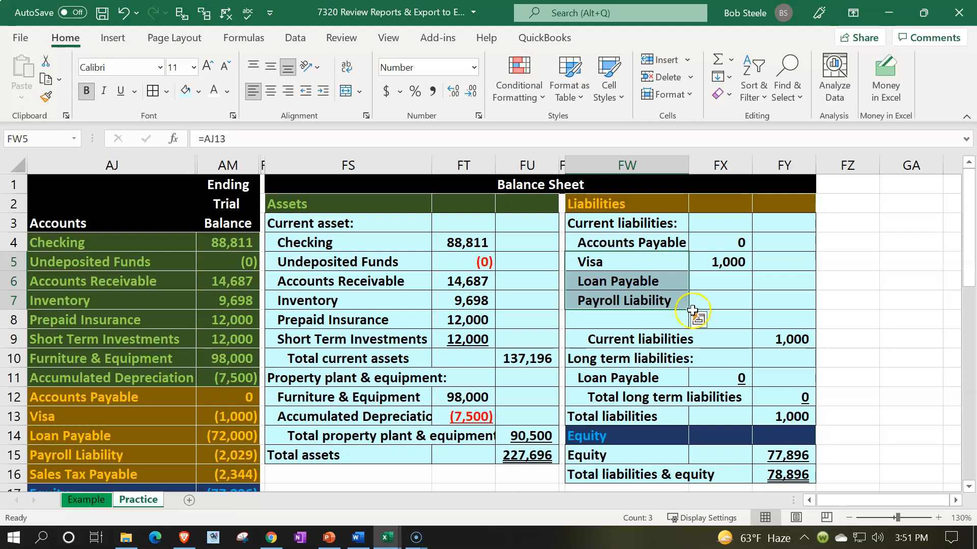
left_click_drag(690, 310, 687, 324)
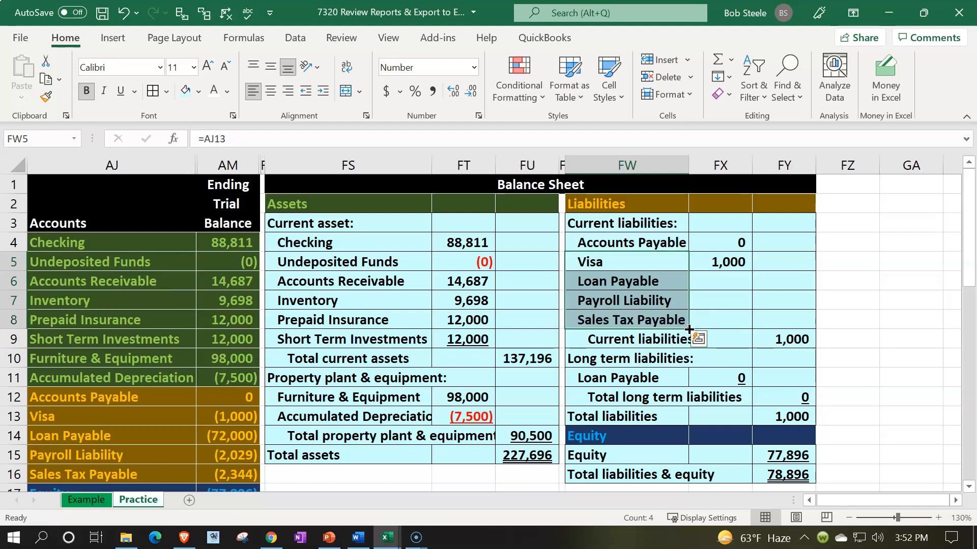
left_click(735, 259)
left_click_drag(752, 273, 751, 328)
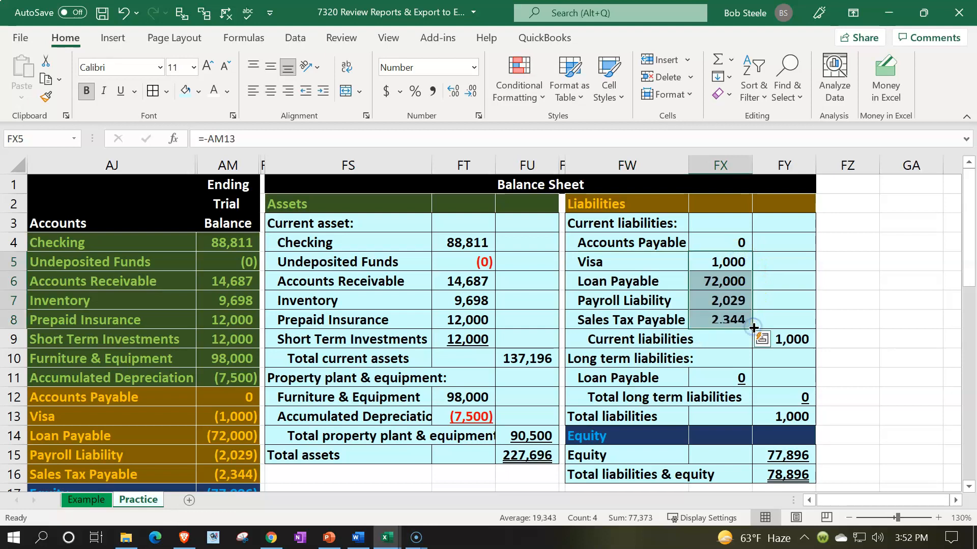
Check which trial balance cells the Sales Tax Payable label in FW8 and amount in FX8 refer to.
left_click(647, 317)
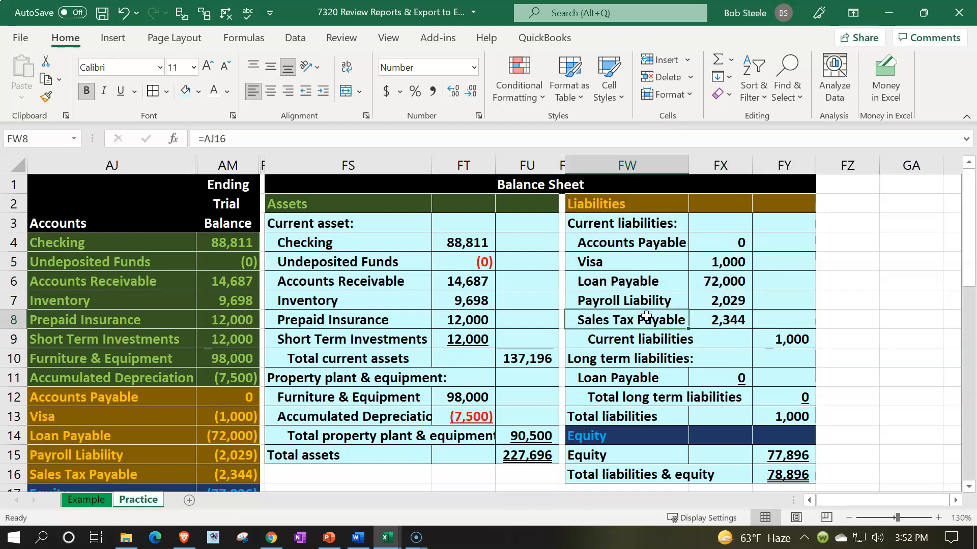
double_click(646, 316)
key("Return")
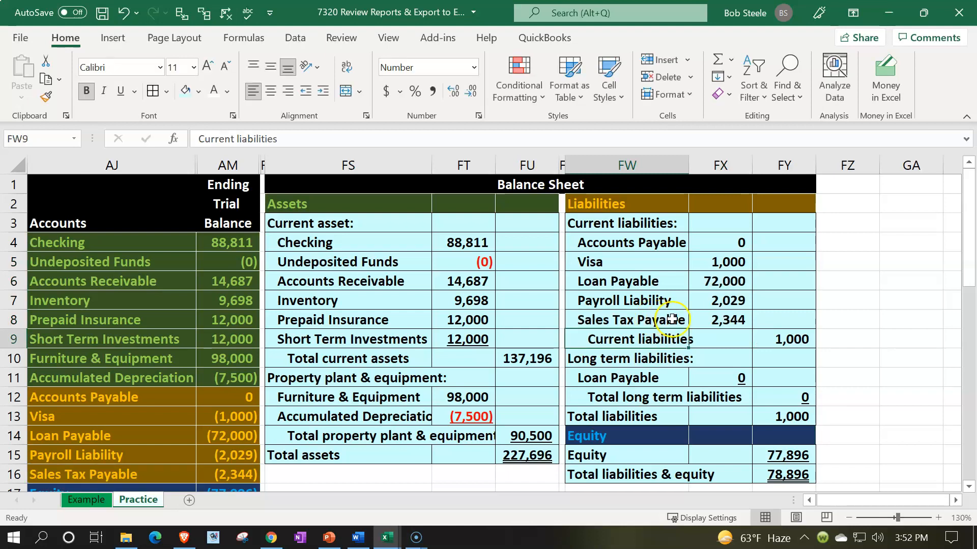
left_click(711, 320)
double_click(711, 321)
key("Return")
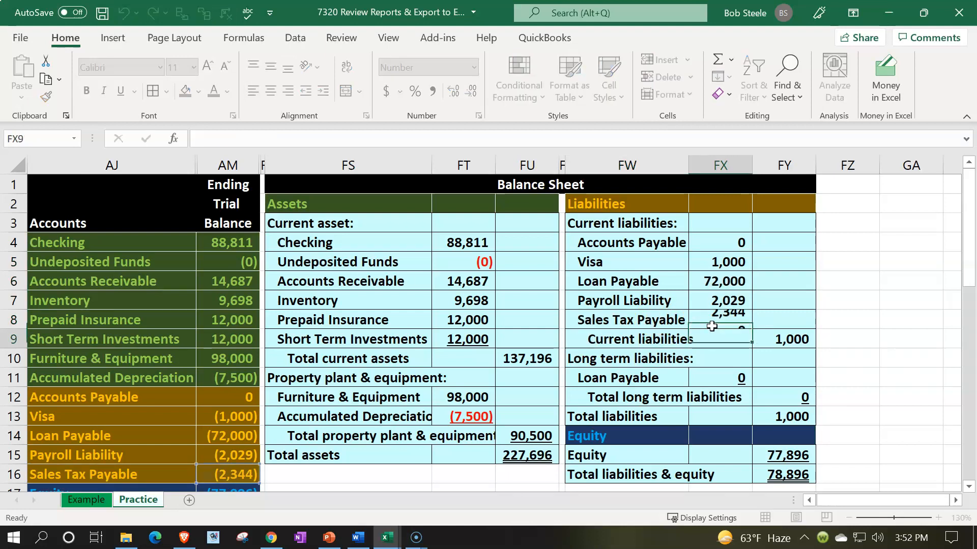
left_click(712, 321)
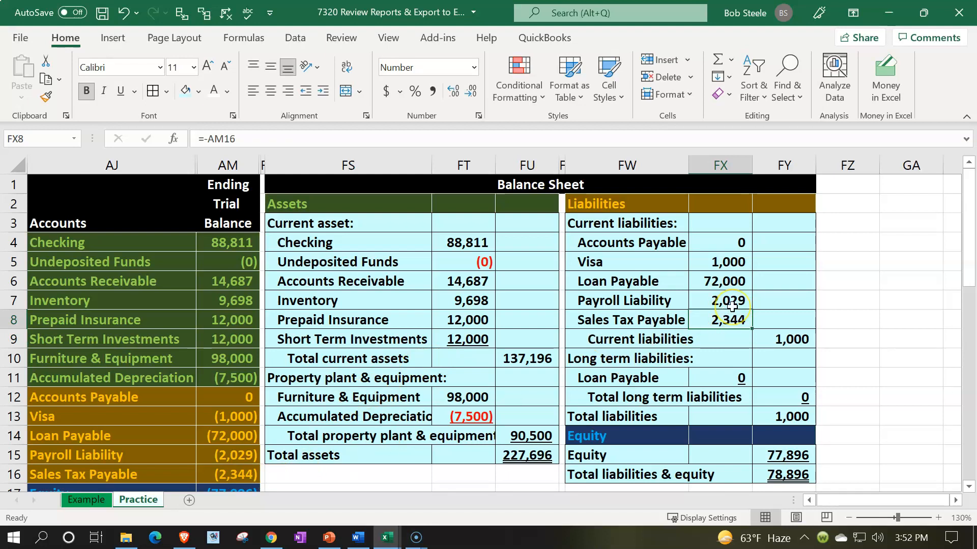
Extend the Current liabilities formula in FY9 to =SUM(FX4:FX8) and underline the Sales Tax Payable amount in FX8.
double_click(781, 342)
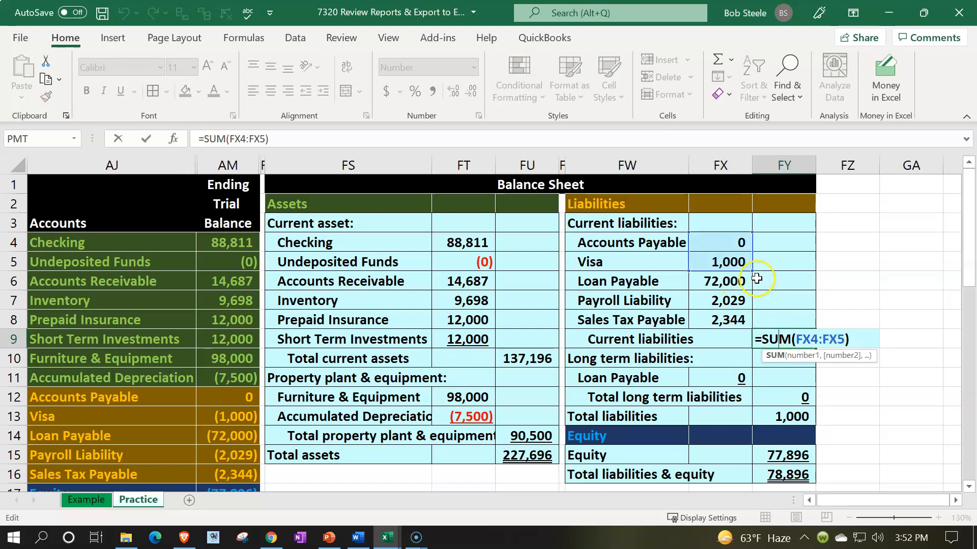
left_click_drag(753, 268, 744, 321)
key("Return")
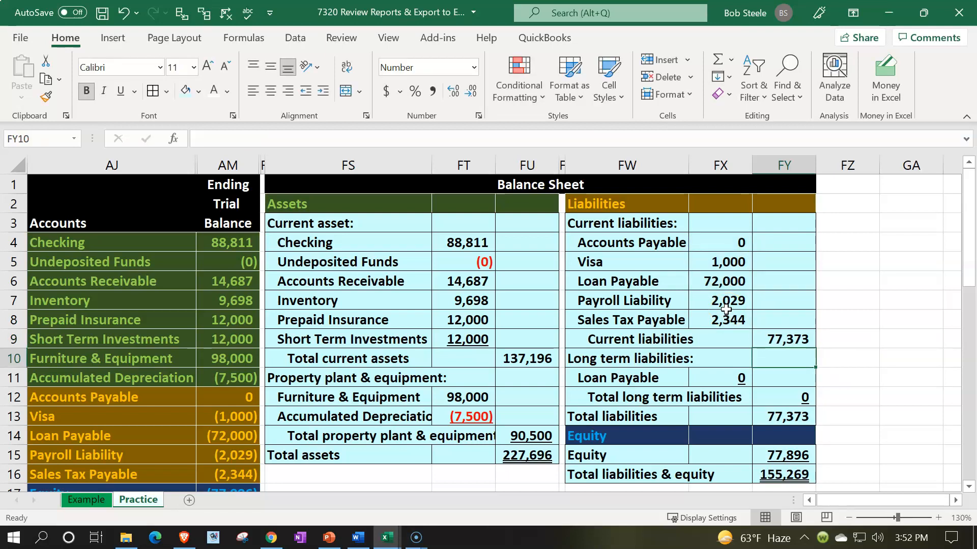
left_click_drag(203, 397, 210, 475)
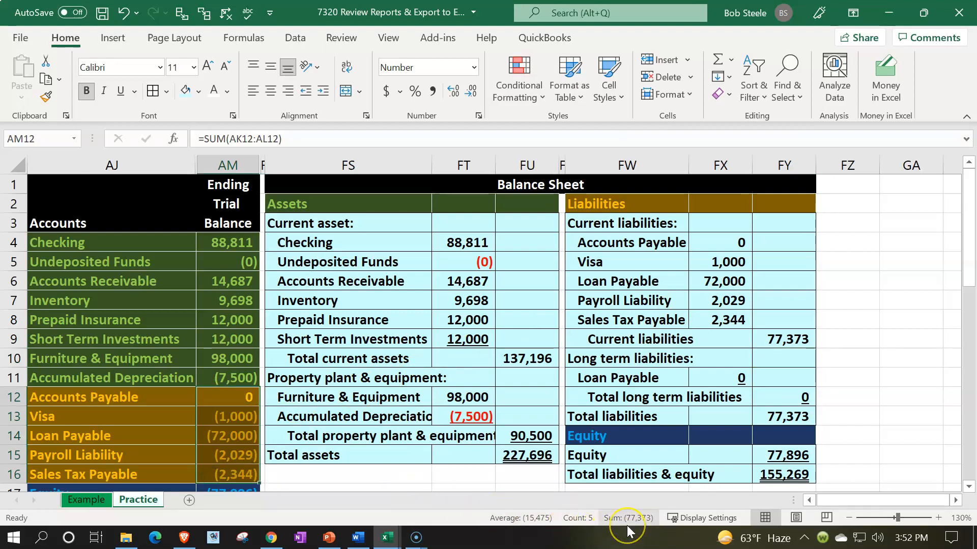
left_click(732, 325)
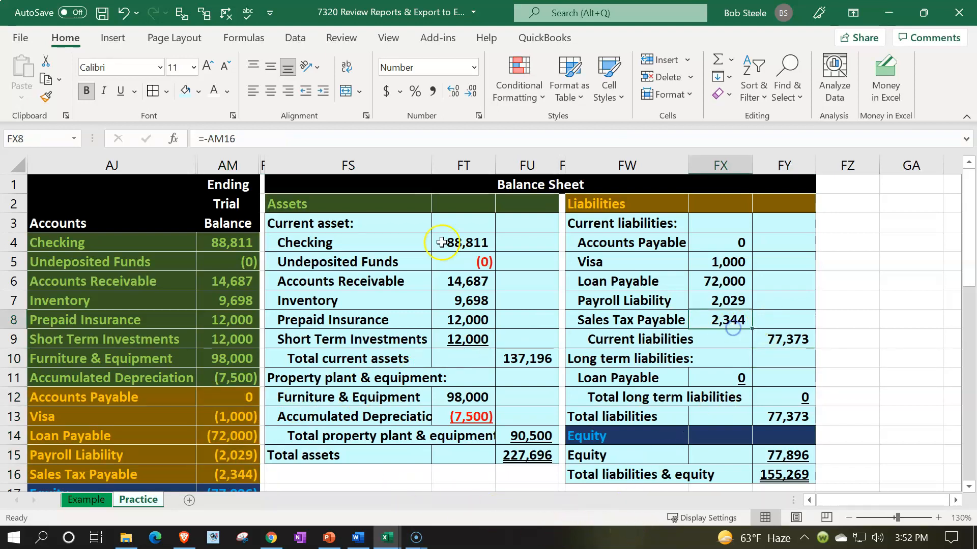
left_click(121, 91)
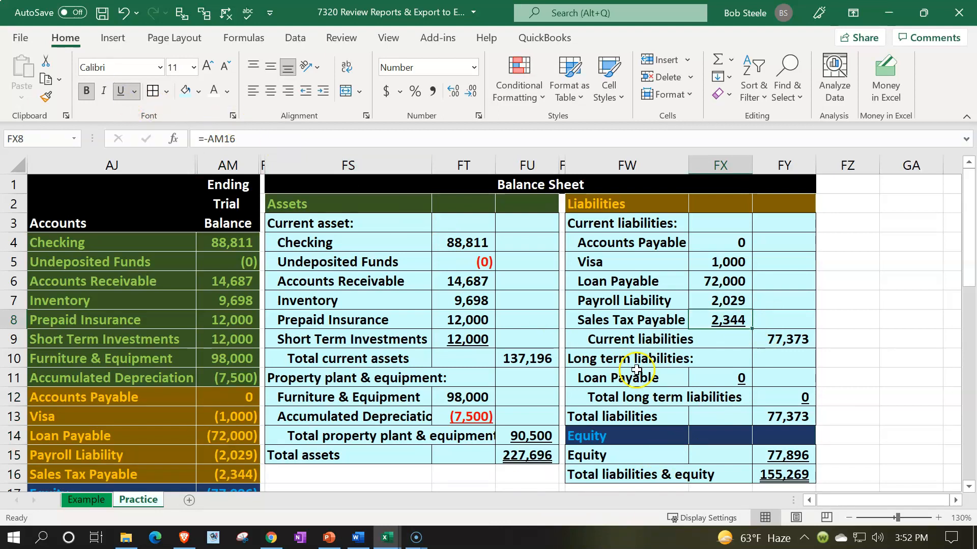
Review the current Loan Payable line, the long term liabilities amounts and the Total liabilities formula in FY13.
left_click_drag(650, 282, 697, 286)
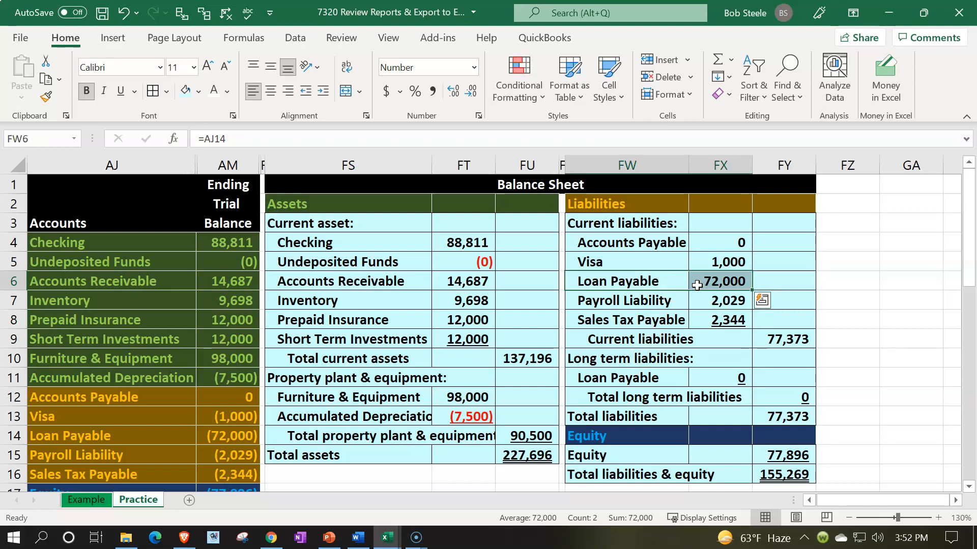
scroll(696, 285, "down", 1)
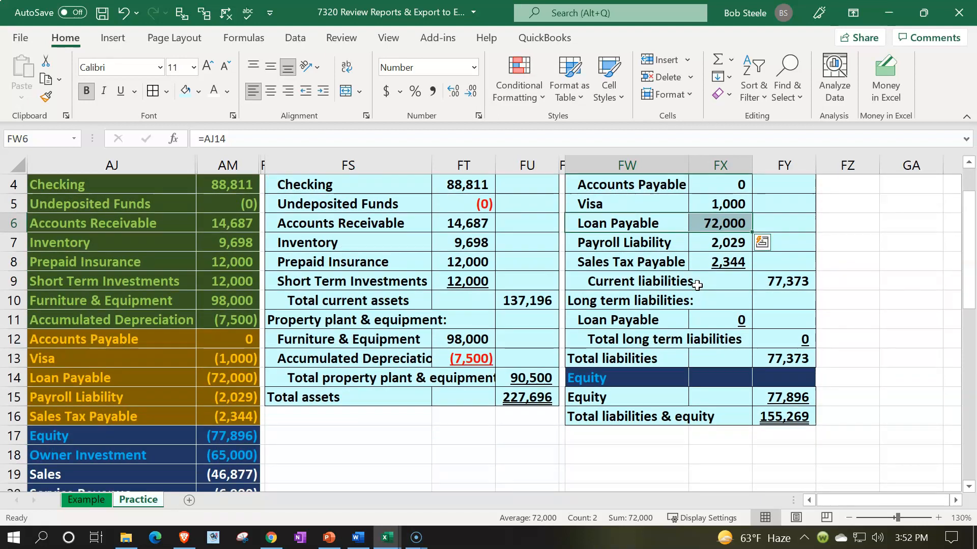
left_click(707, 220)
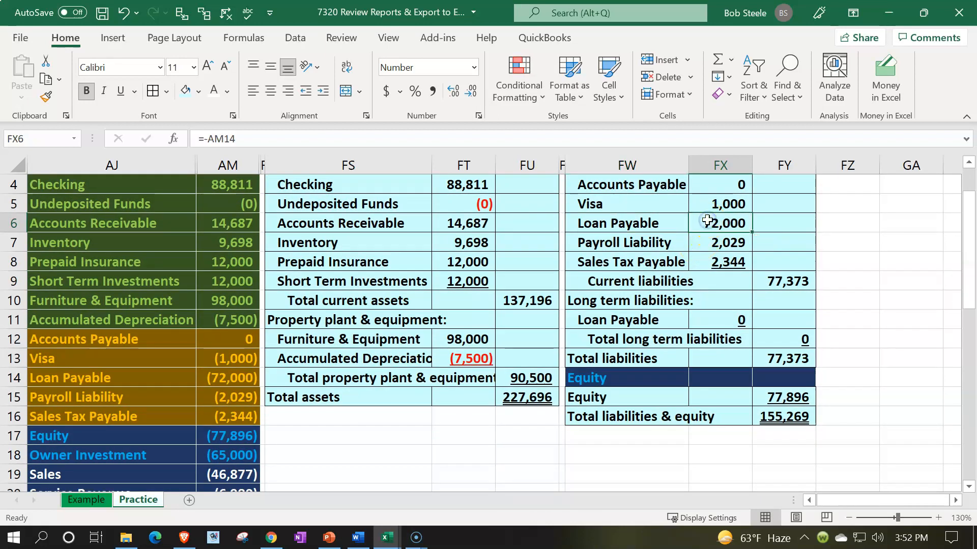
left_click(720, 314)
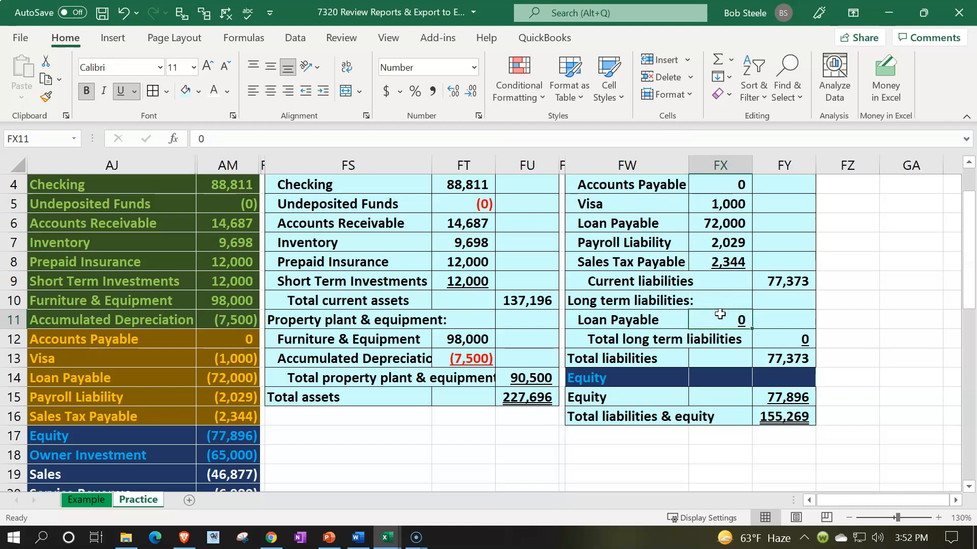
left_click(766, 332)
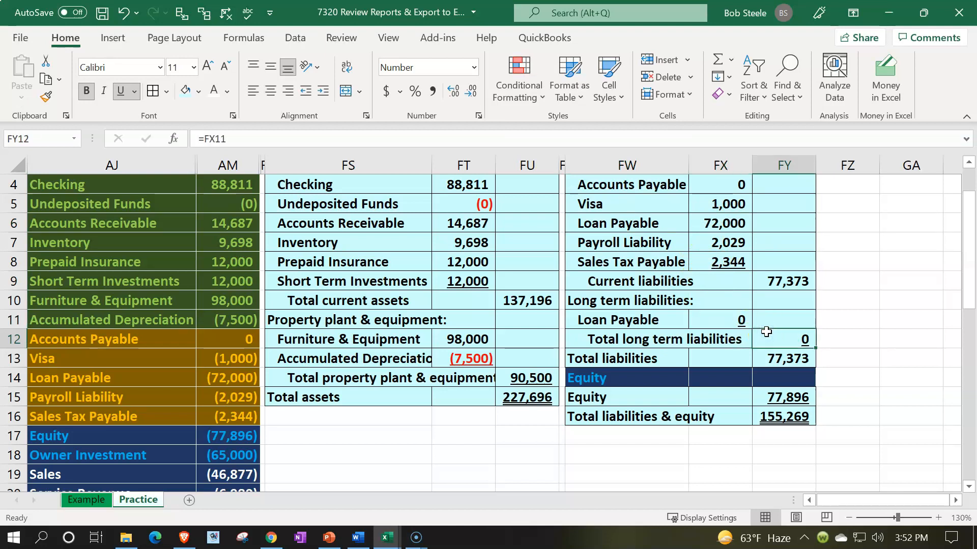
left_click(773, 358)
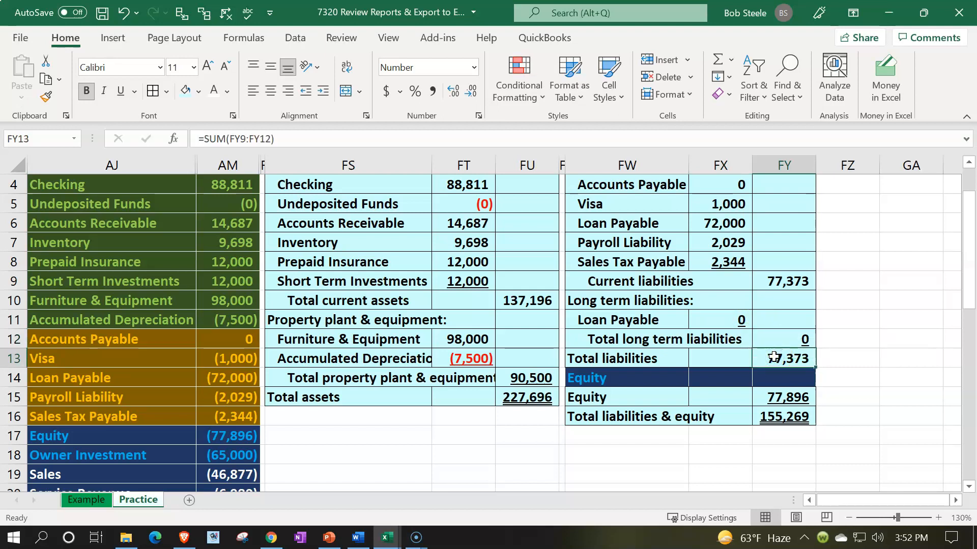
Replace the Equity formula in FY15 with -SUM(AM17:AM26), covering equity through utilities in the ending trial balance.
scroll(773, 357, "down", 1)
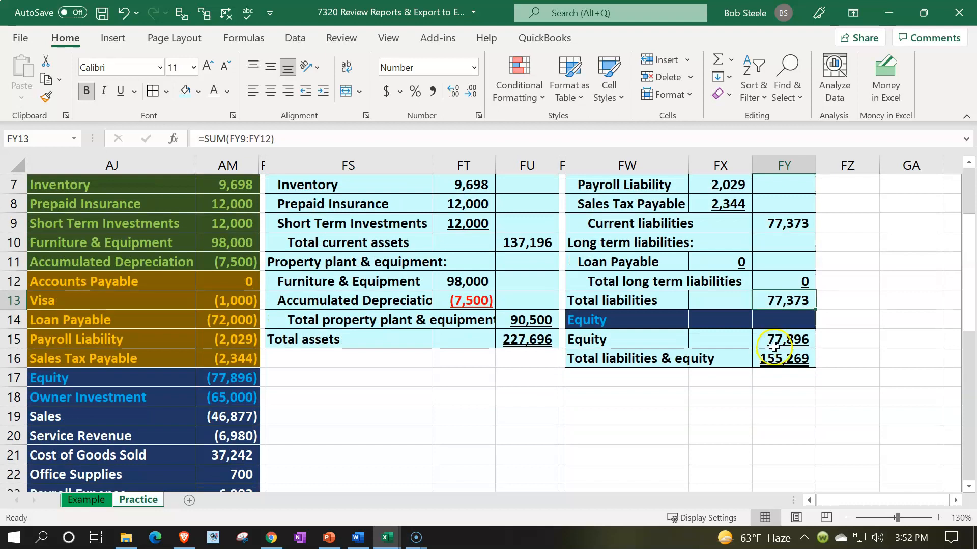
left_click(773, 347)
scroll(776, 398, "down", 1)
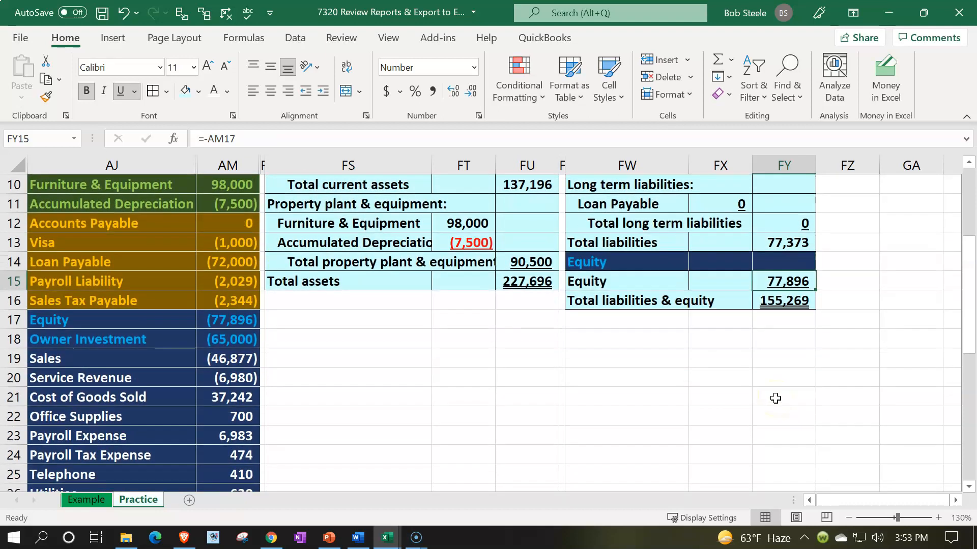
scroll(776, 398, "down", 1)
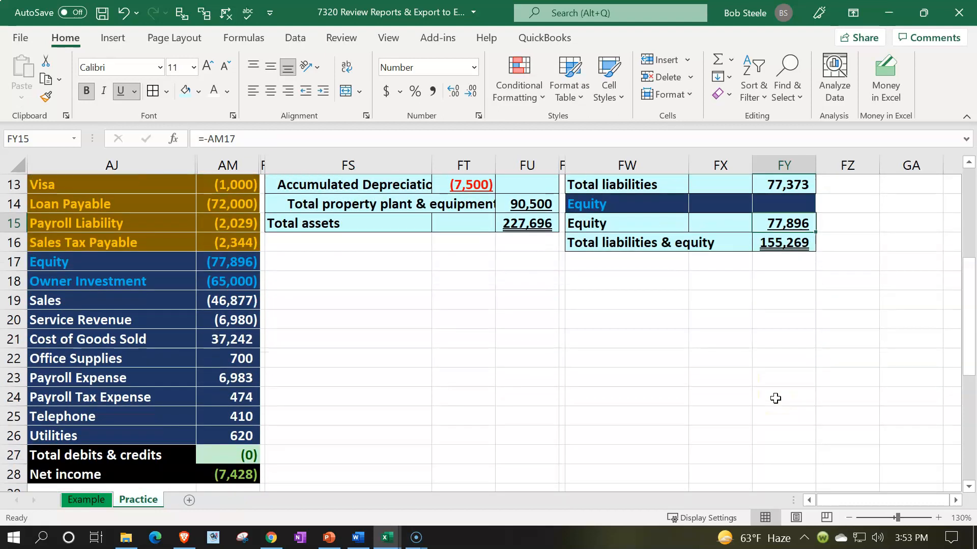
type("-sum")
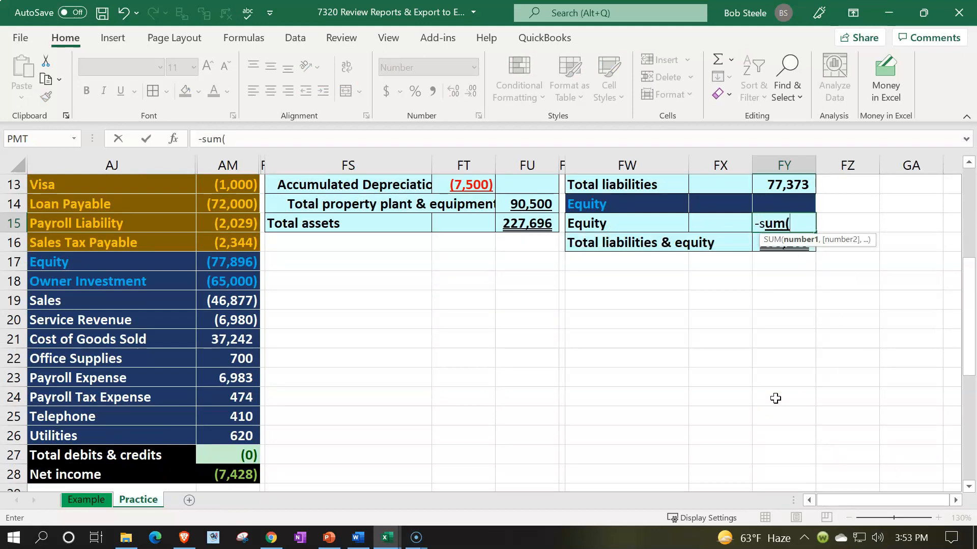
type("(")
key("Left")
key("Left")
key("Left")
key("Left")
key("Left")
key("Left")
key("Left")
key("Left")
key("Down")
key("Down")
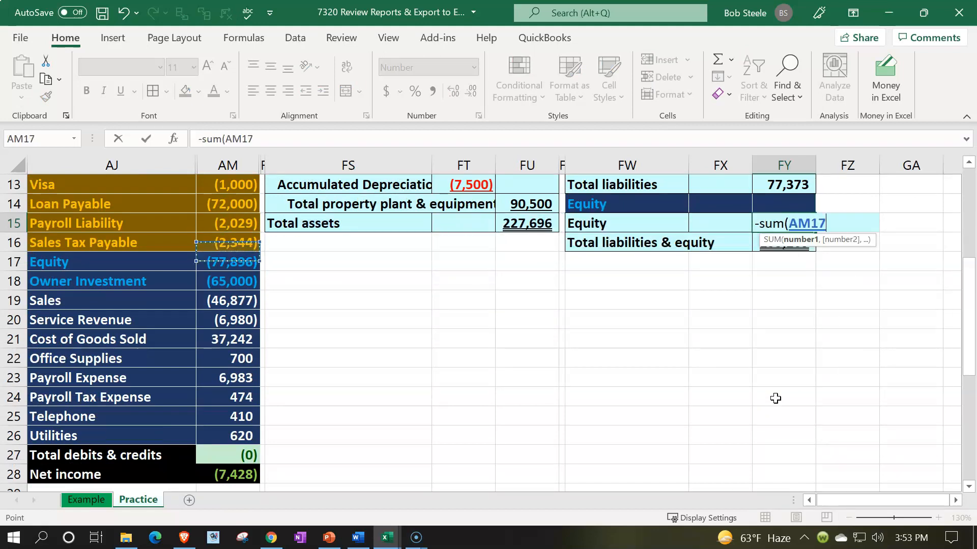
key("shift+Down")
key("shift+Down")
key("shift+Down")
key("shift+Down")
key("shift+Down")
key("shift+Down")
key("shift+Down")
key("shift+Down")
key("shift+Down")
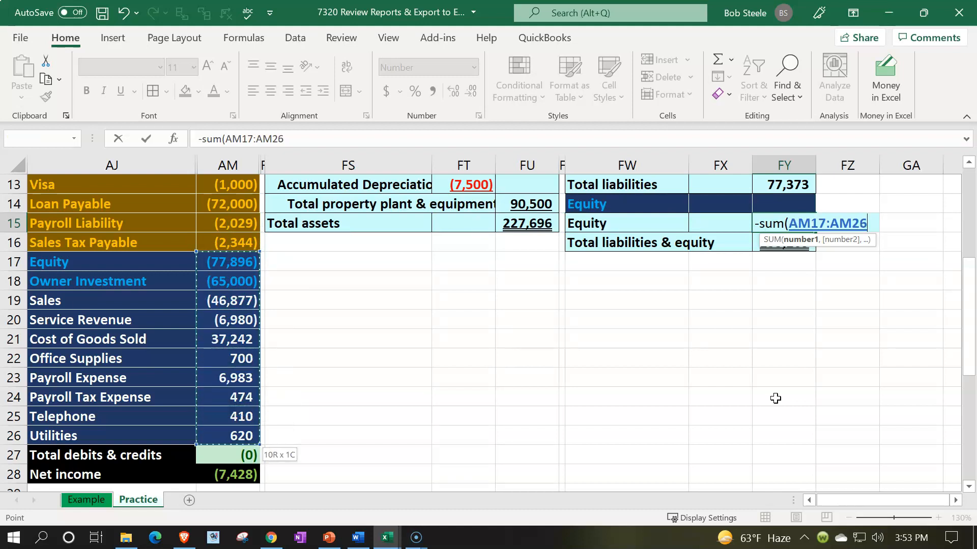
key("Return")
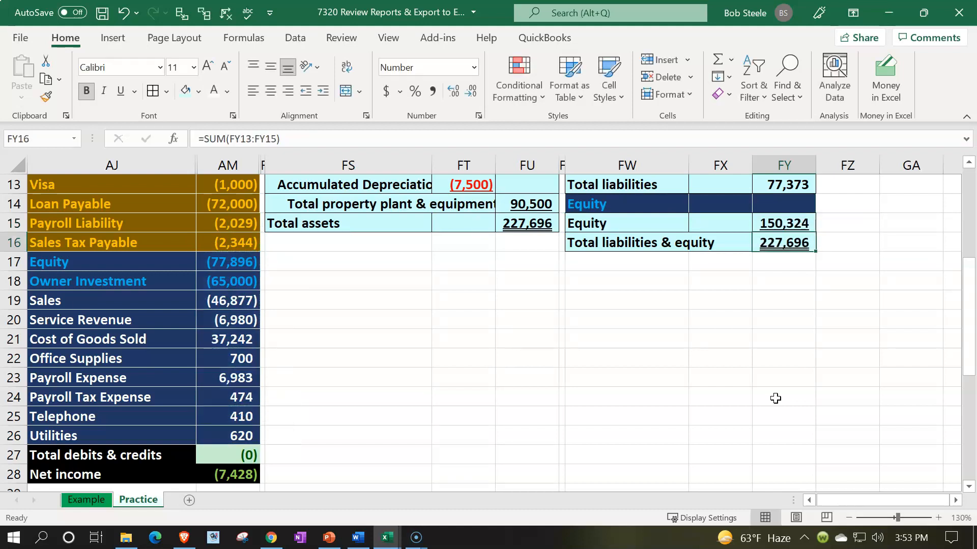
Inspect the Total liabilities & equity formula in FY16 and compare its result with total assets.
scroll(776, 398, "up", 2)
double_click(783, 358)
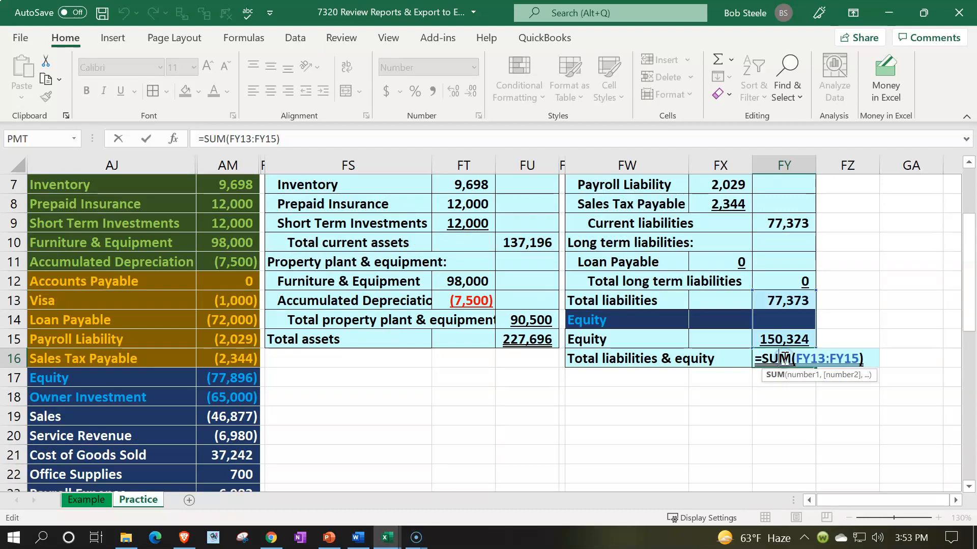
key("Return")
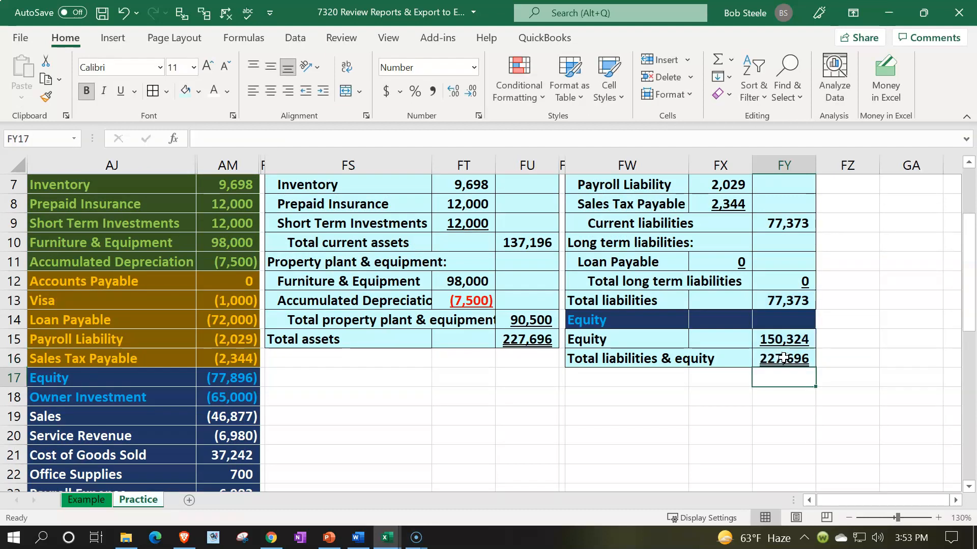
left_click(783, 358)
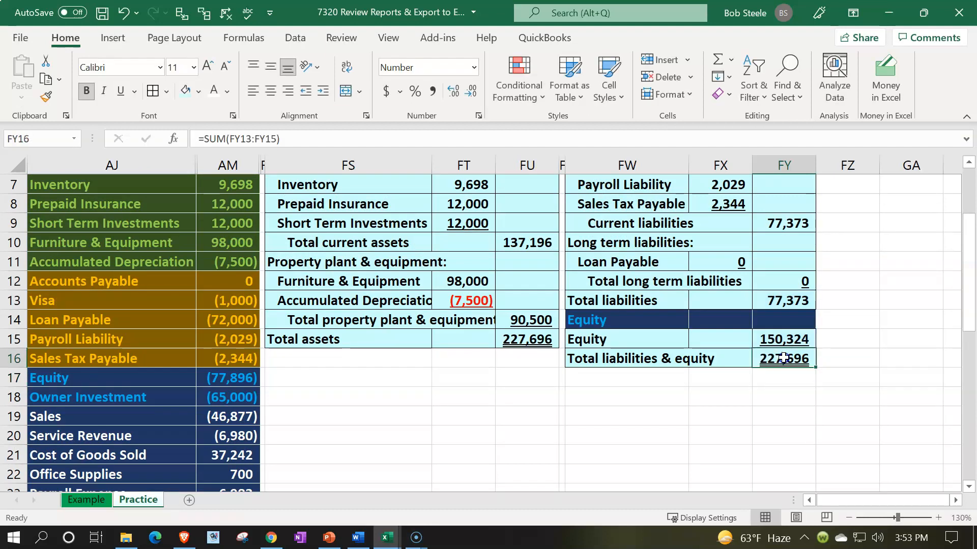
Check the Total assets formula in FU15 and narrow blank column FZ into a spacer beside the balance sheet.
left_click(524, 336)
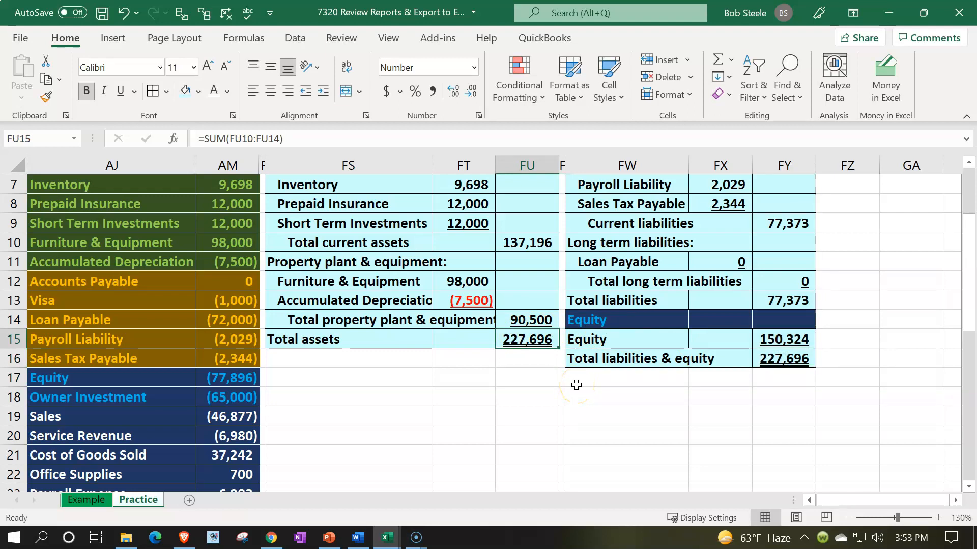
left_click(869, 281)
scroll(875, 279, "up", 2)
left_click(852, 253)
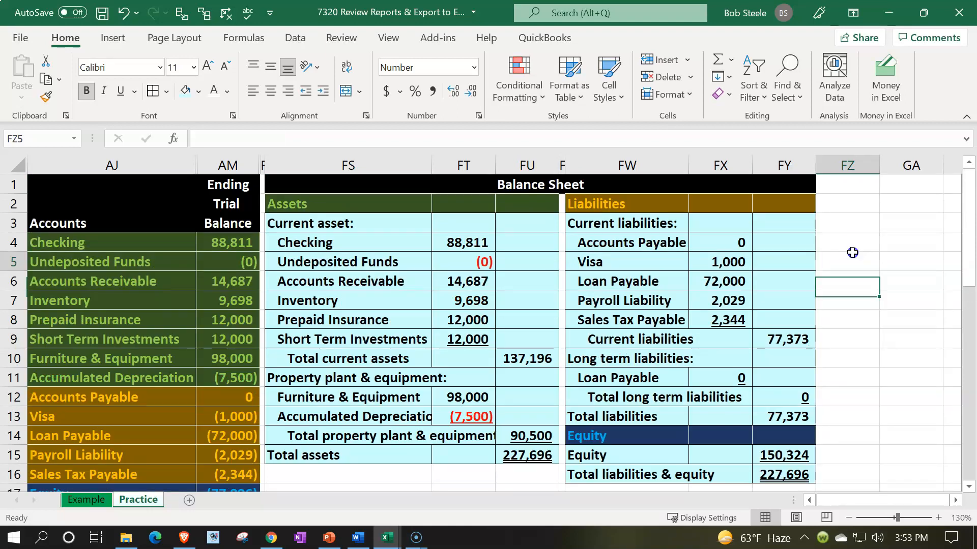
key("Right")
key("Right")
key("Right")
key("Right")
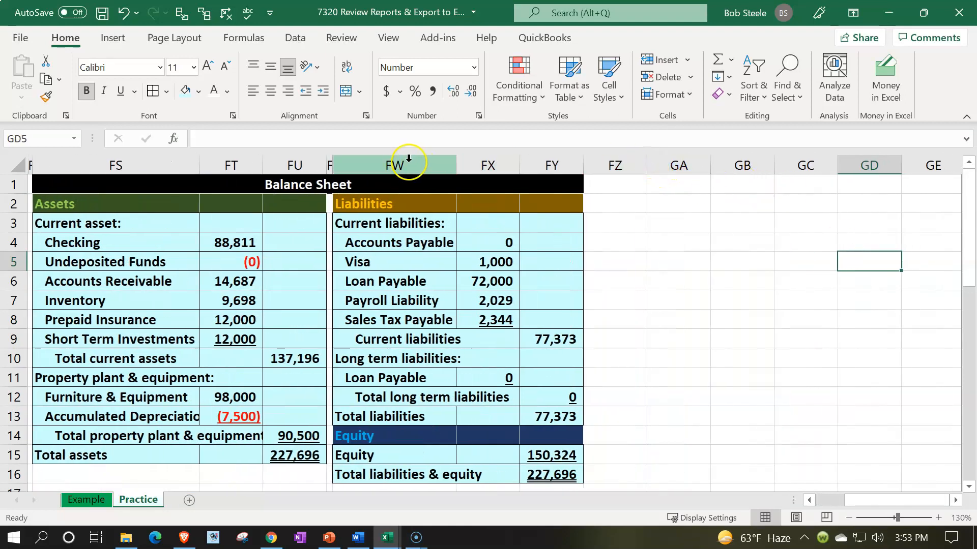
left_click_drag(646, 167, 588, 173)
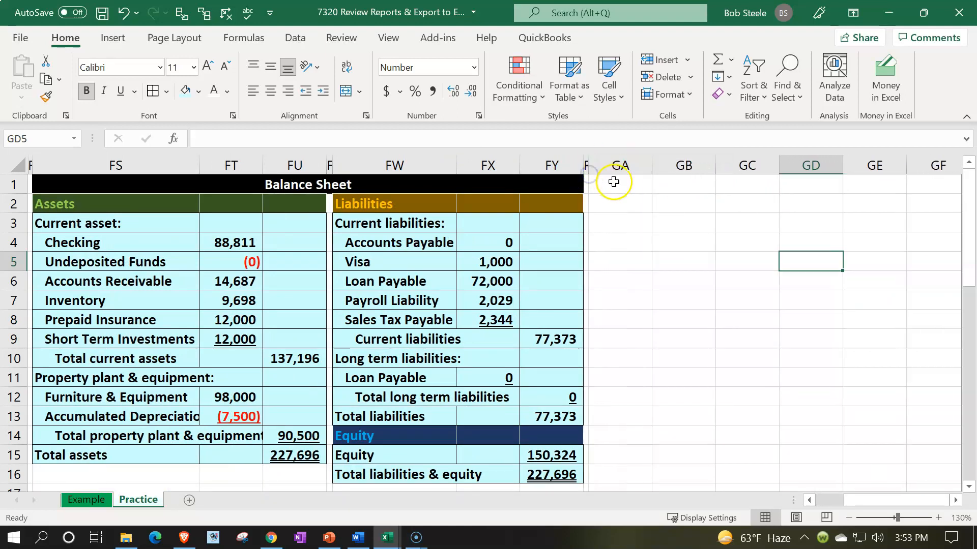
Enter the heading Income Statement in GA1 and widen column GA to fit it.
left_click(615, 184)
type("Income Statement")
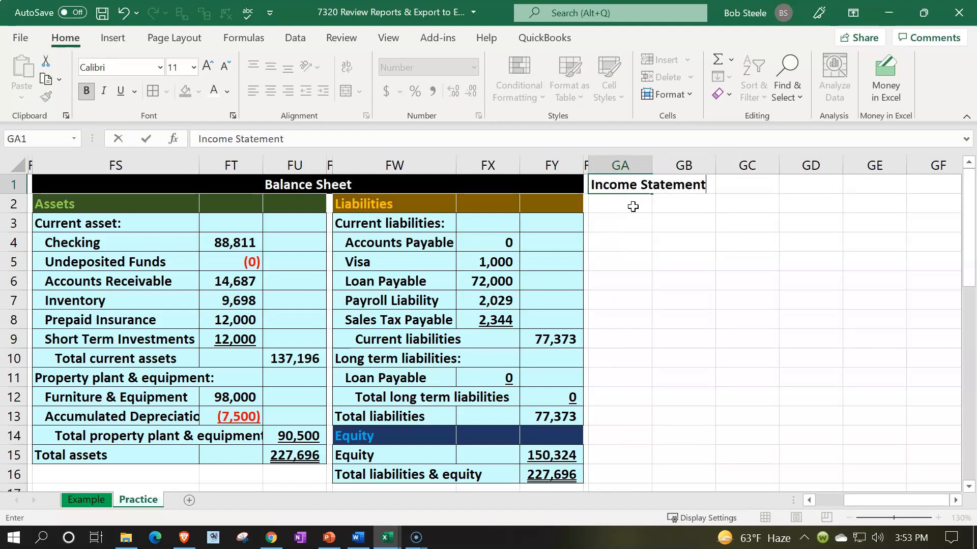
key("ctrl+Return")
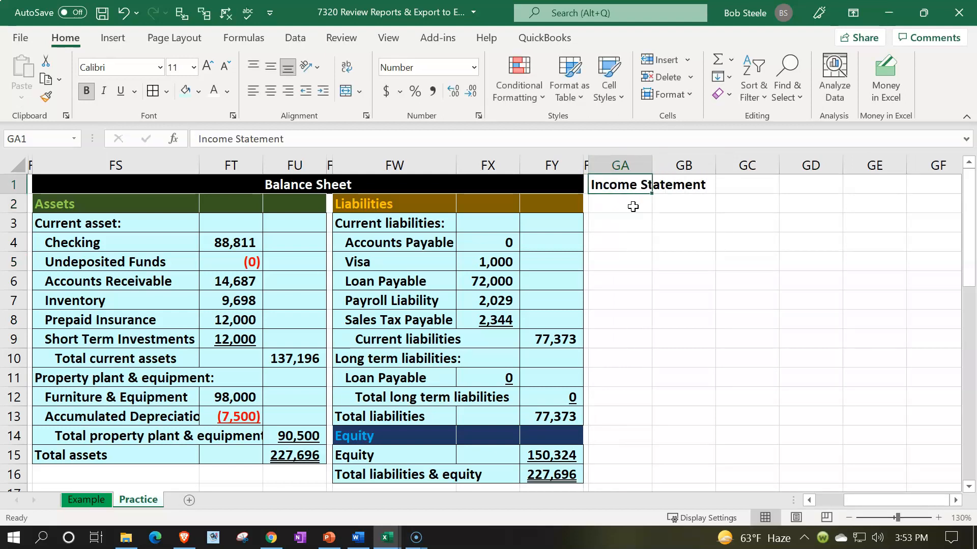
left_click_drag(651, 165, 724, 160)
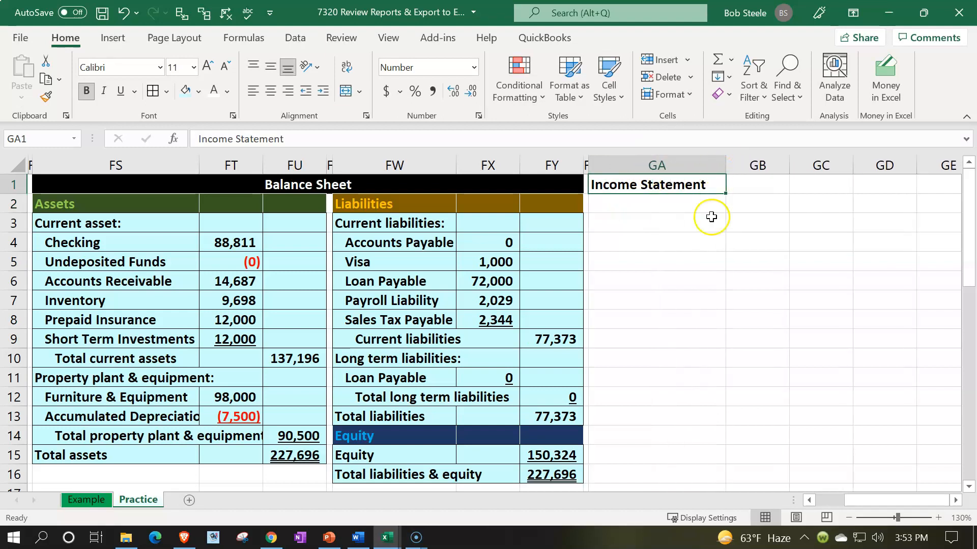
Check the Net income formula in AM28 and hide the balance sheet columns FR through FY.
left_click_drag(872, 499, 838, 517)
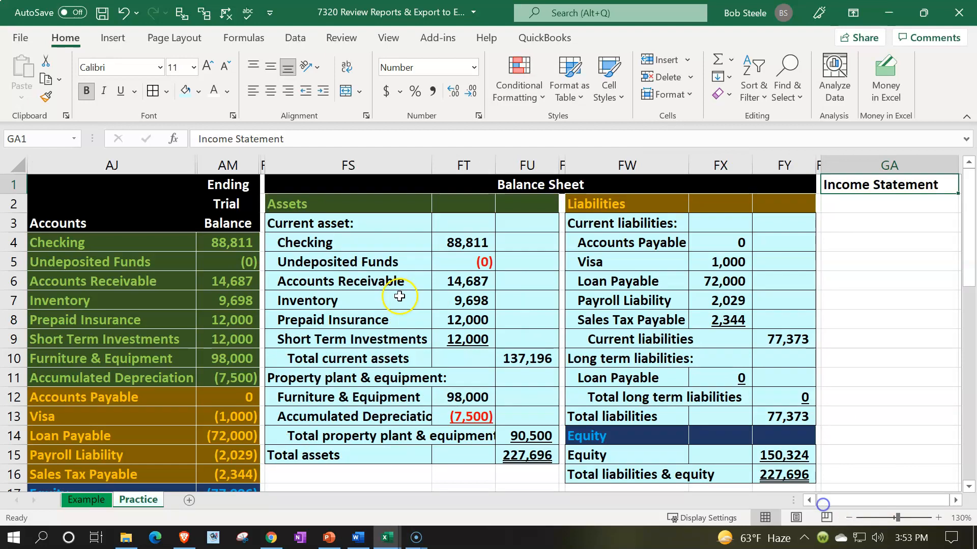
scroll(323, 395, "down", 4)
left_click(239, 474)
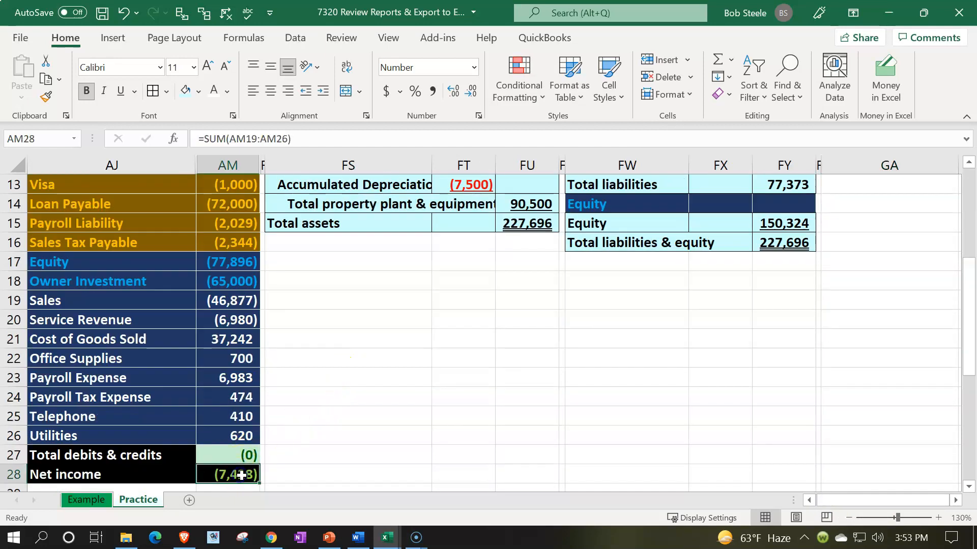
scroll(327, 388, "up", 4)
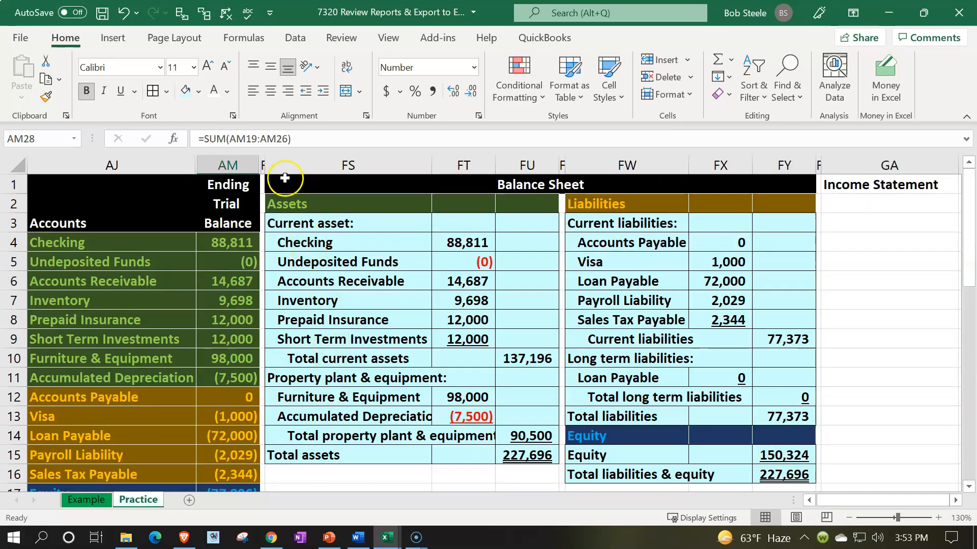
left_click_drag(262, 160, 783, 160)
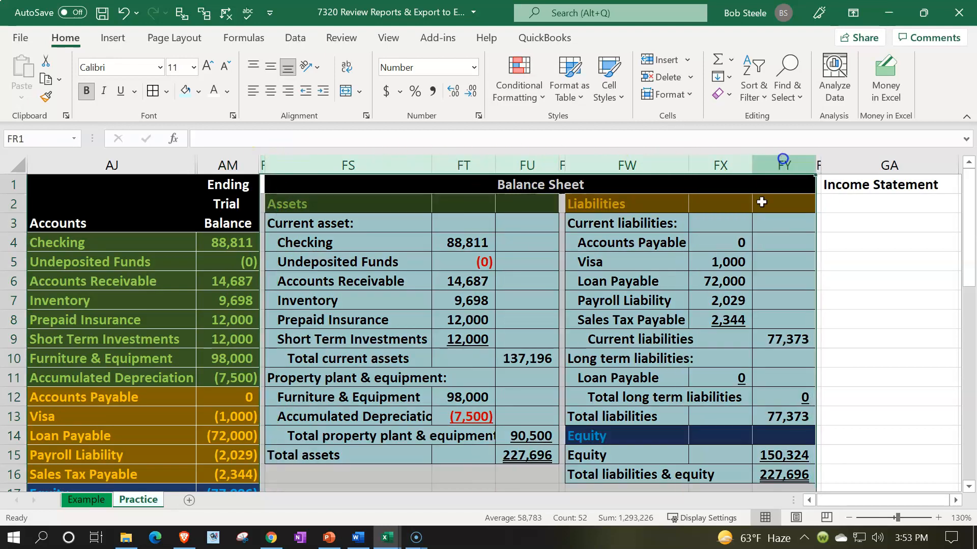
right_click(639, 282)
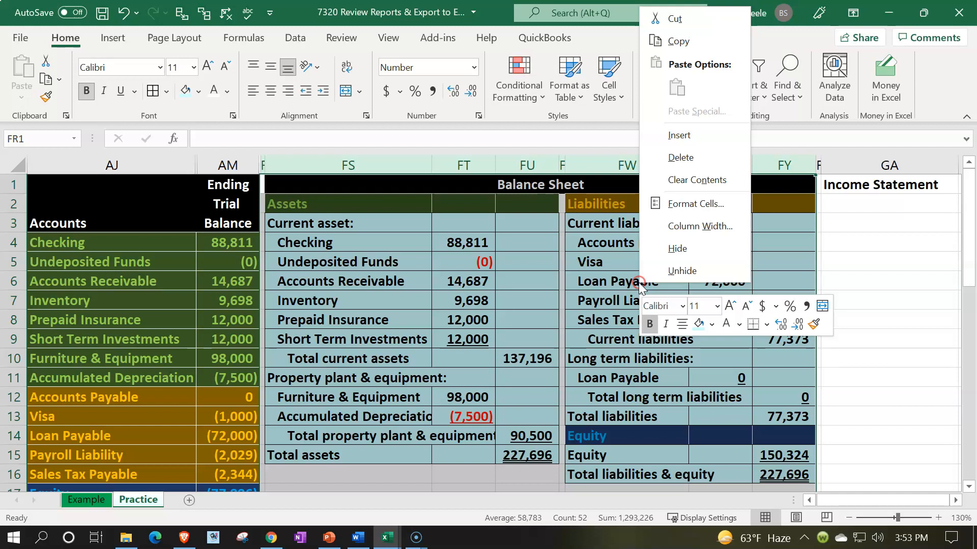
left_click(654, 265)
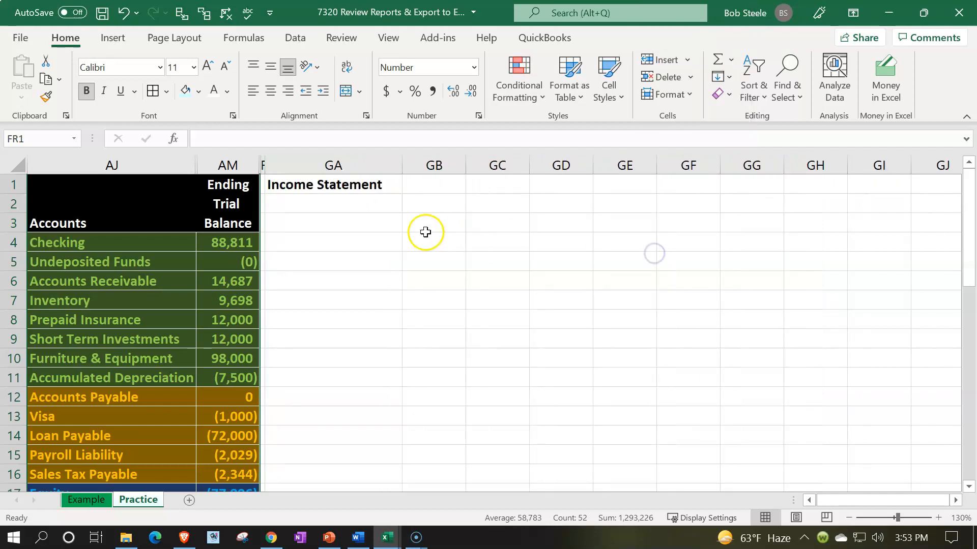
left_click(426, 229)
Format the Income Statement header across GA1:GC1 with black fill and white text, and widen column GA slightly.
left_click_drag(369, 181, 506, 182)
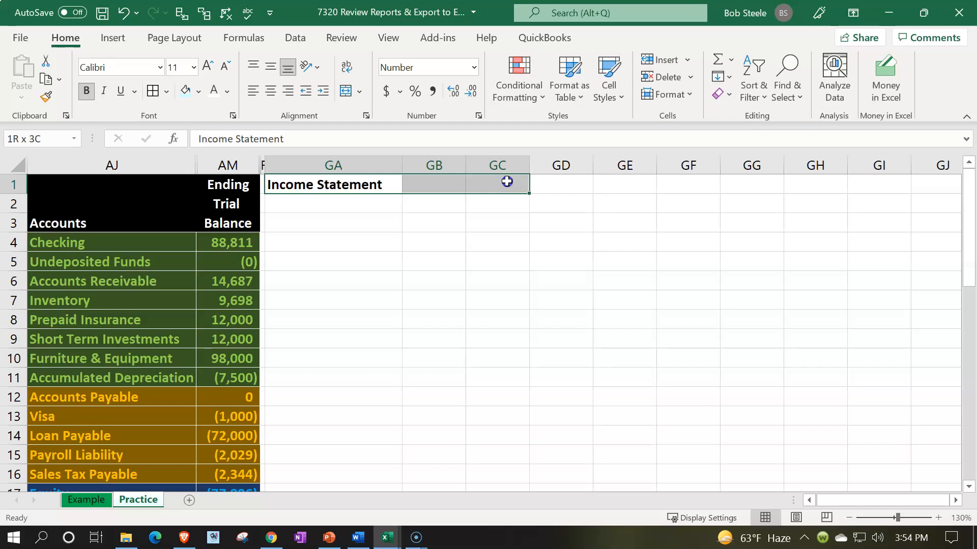
left_click(198, 92)
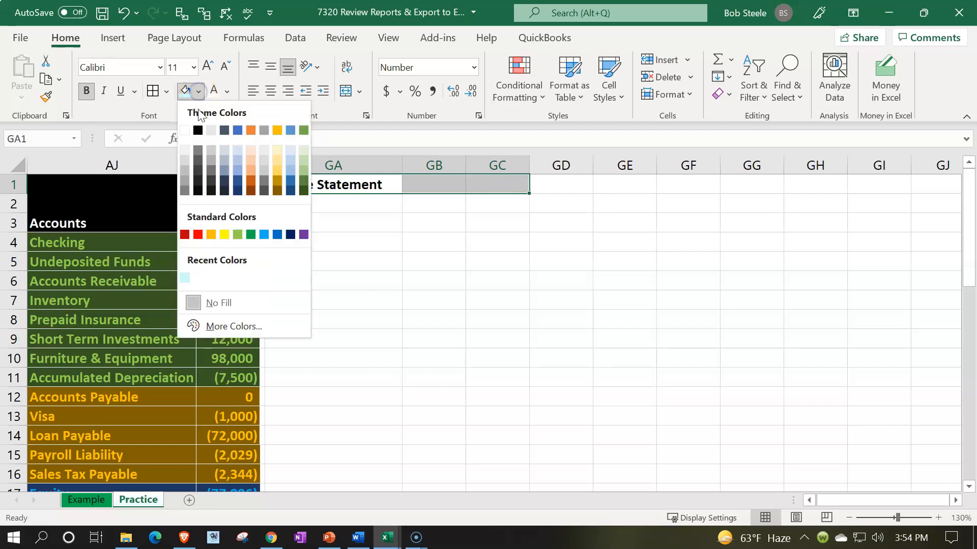
left_click(198, 130)
left_click(214, 92)
left_click(377, 222)
left_click_drag(403, 174, 412, 173)
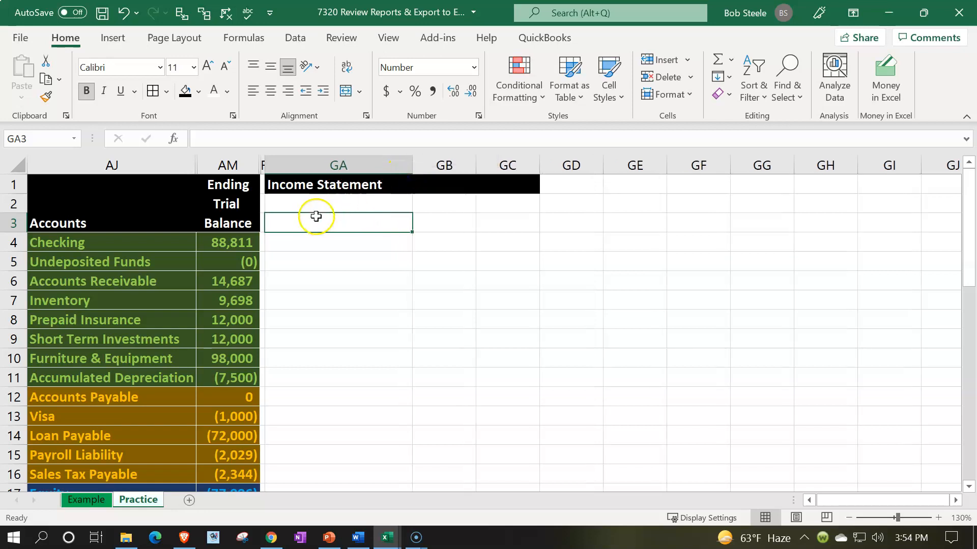
Enter the heading Revenue: in GA2 and link GA3 to the Sales account name with =AJ19.
left_click(316, 203)
type("Revenue:")
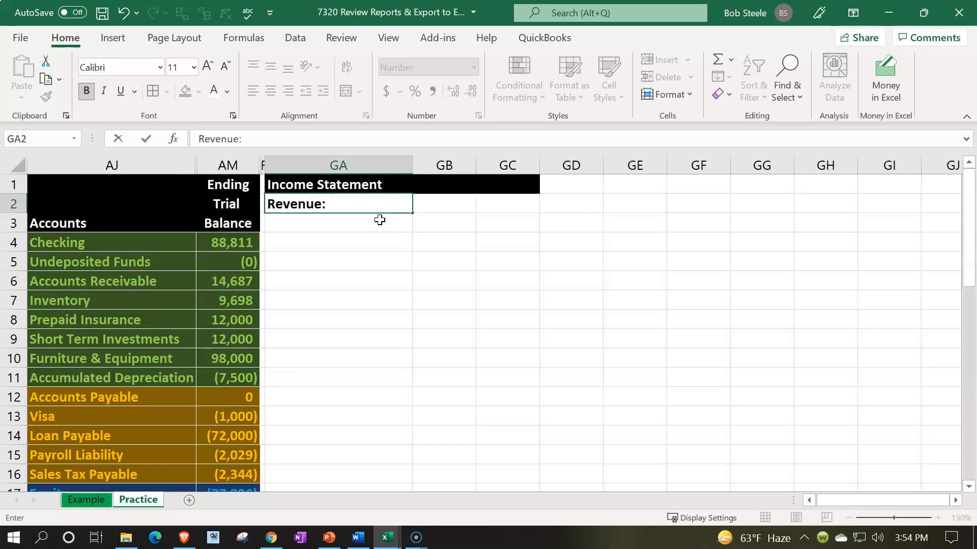
left_click(380, 220)
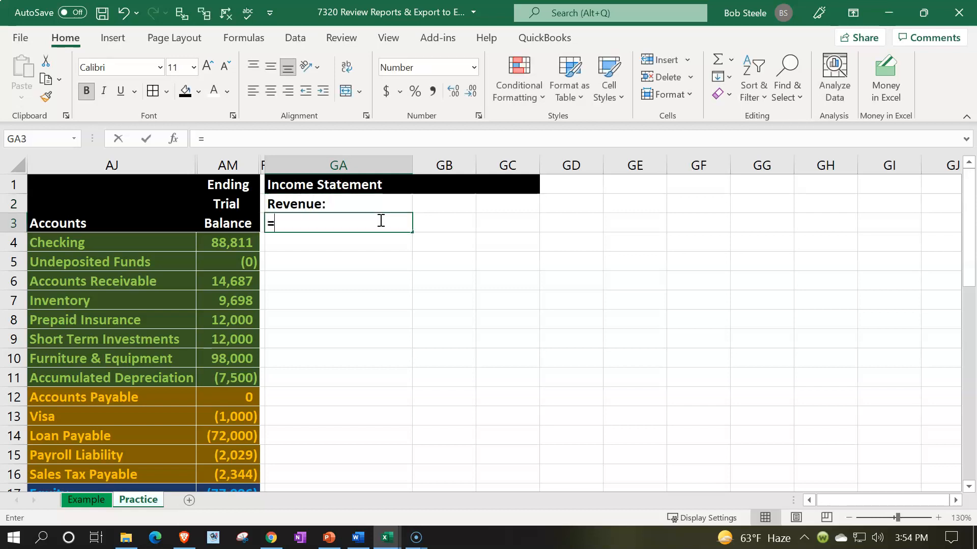
type("=")
key("Down")
key("Down")
key("Down")
key("Down")
key("Down")
key("Down")
key("Down")
key("Down")
key("Down")
key("Down")
key("Down")
key("Down")
key("Down")
key("Down")
key("Down")
key("Down")
key("Down")
key("Down")
key("Left")
key("Left")
key("Left")
key("Up")
key("Up")
key("Return")
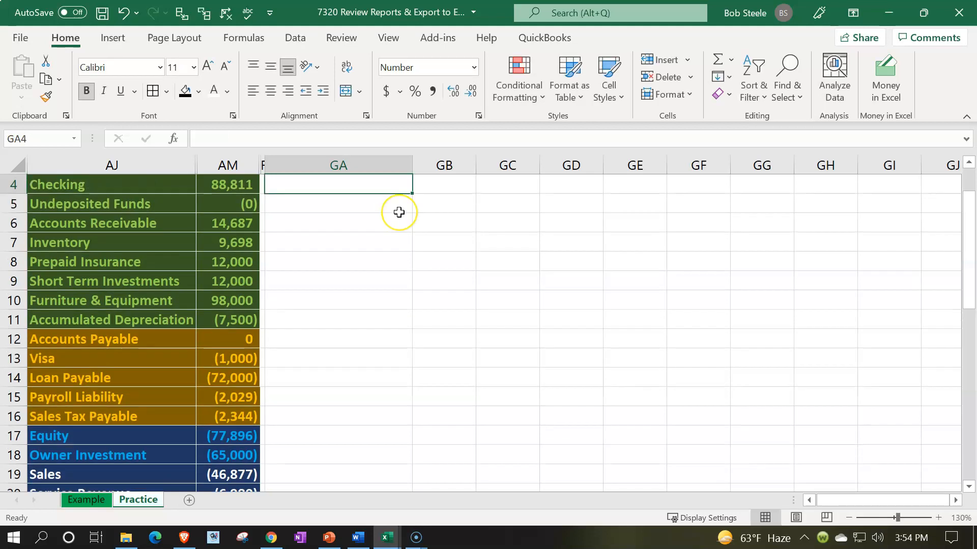
Link GA4 to the Service Revenue account name in the trial balance with =AJ20.
scroll(398, 212, "up", 1)
type("=")
key("Down")
key("Down")
key("Down")
key("Down")
key("Down")
key("Down")
key("Down")
key("Down")
key("Down")
key("Down")
key("Down")
key("Down")
key("Down")
key("Down")
key("Down")
key("Down")
key("Left")
key("Left")
key("Left")
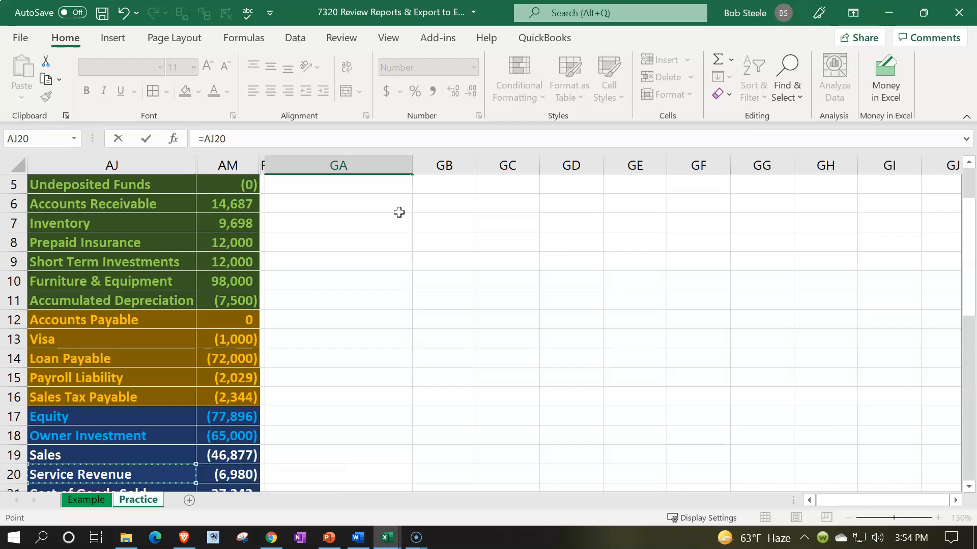
key("Return")
Link the Sales amount in GB3 to the ending trial balance with its sign reversed, using -AM19.
key("Up")
key("Up")
key("Up")
key("Down")
key("Right")
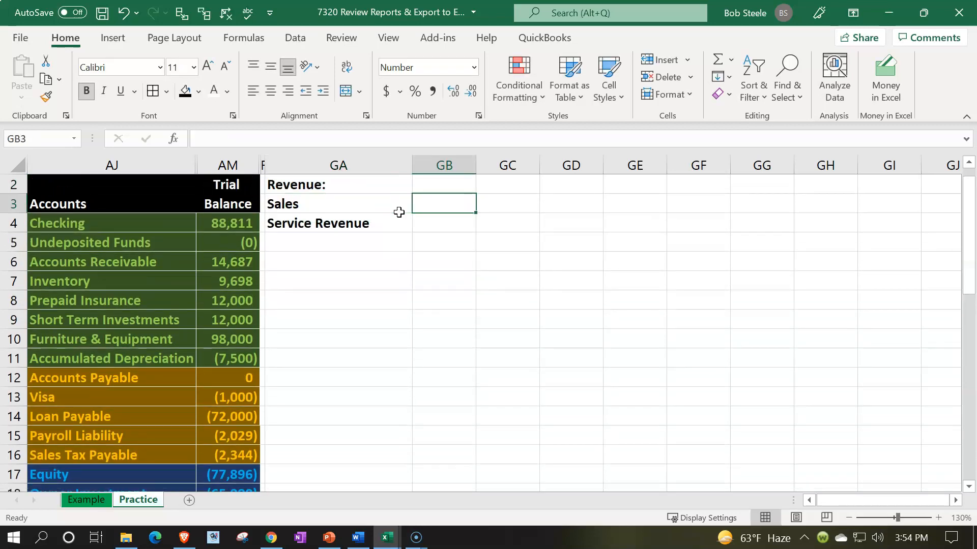
type("-")
key("Down")
key("Down")
key("Down")
key("Down")
key("Down")
key("Down")
key("Down")
key("Down")
key("Down")
key("Down")
key("Down")
key("Down")
key("Down")
key("Down")
key("Down")
key("Down")
key("Down")
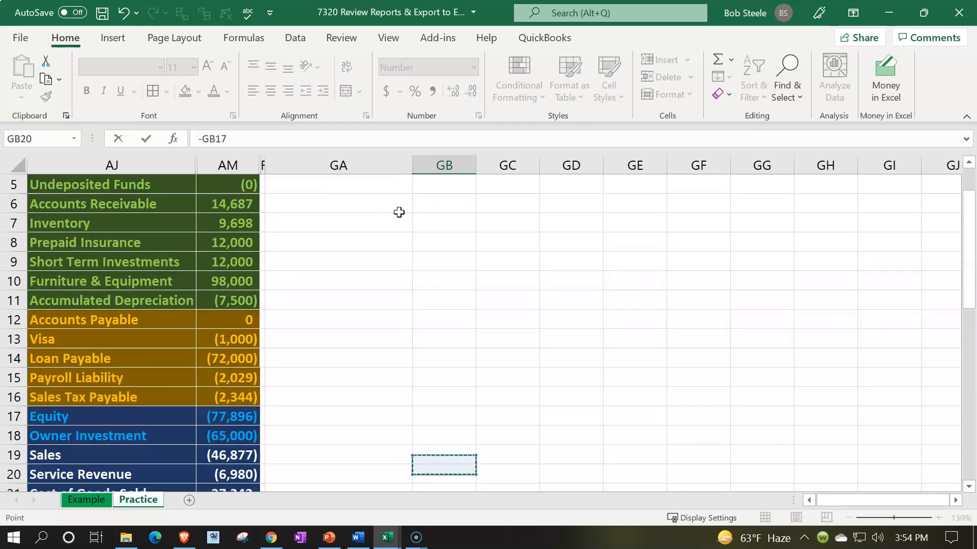
key("Down")
key("Down")
key("Down")
key("Left")
key("Left")
key("Left")
key("Up")
key("Up")
key("Up")
key("Up")
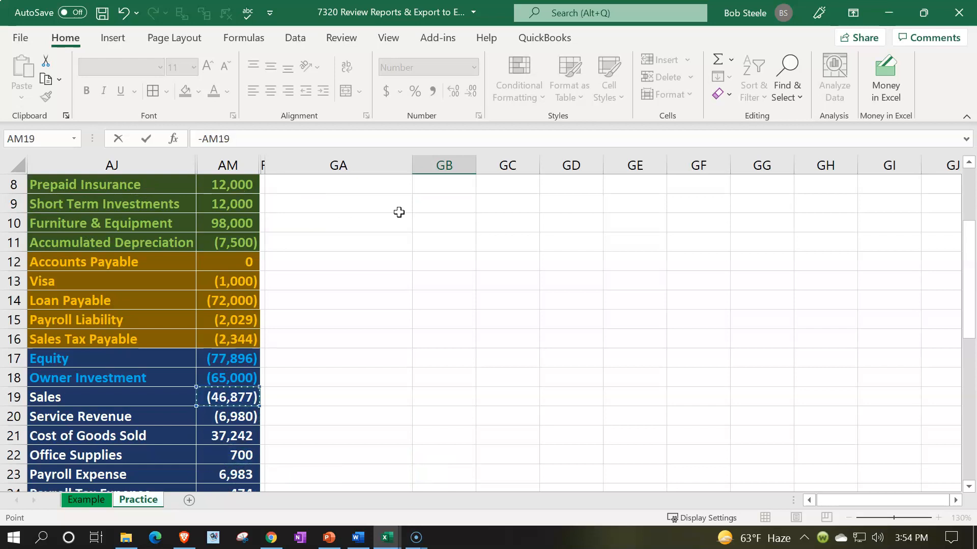
key("Return")
Copy the Sales amount formula from GB3 down to GB4 for Service Revenue.
key("Up")
key("Up")
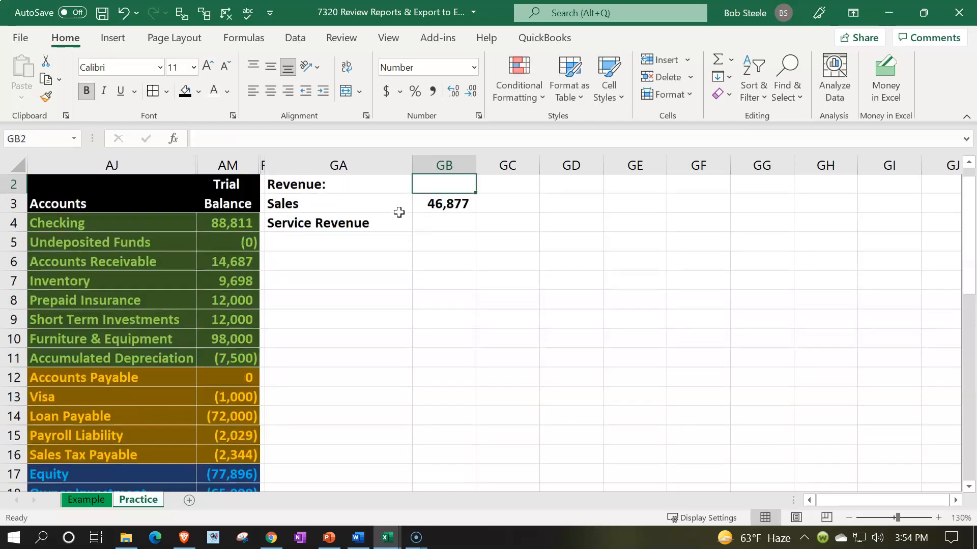
left_click(443, 206)
left_click_drag(475, 213, 475, 225)
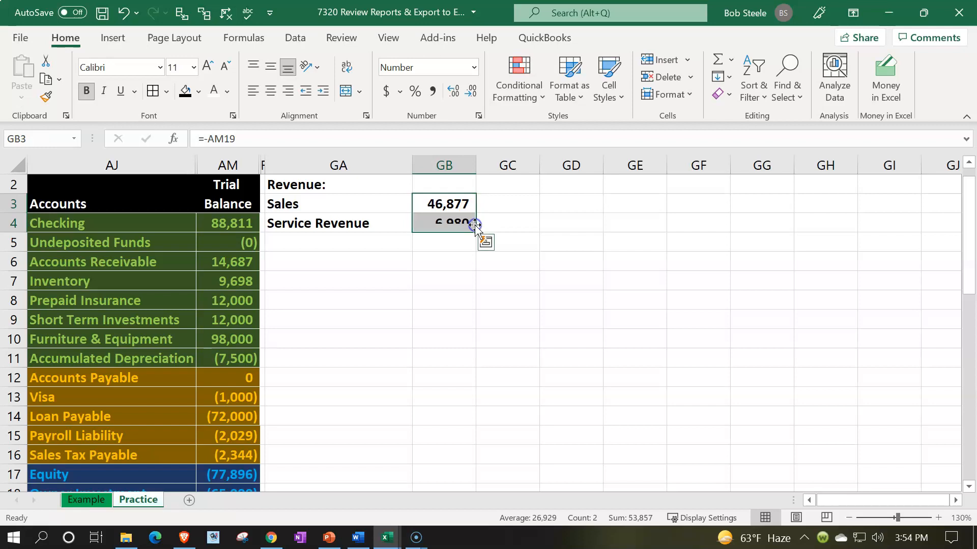
Enter the label Total Revenue in GA5 below Service Revenue.
left_click(358, 242)
type("tot")
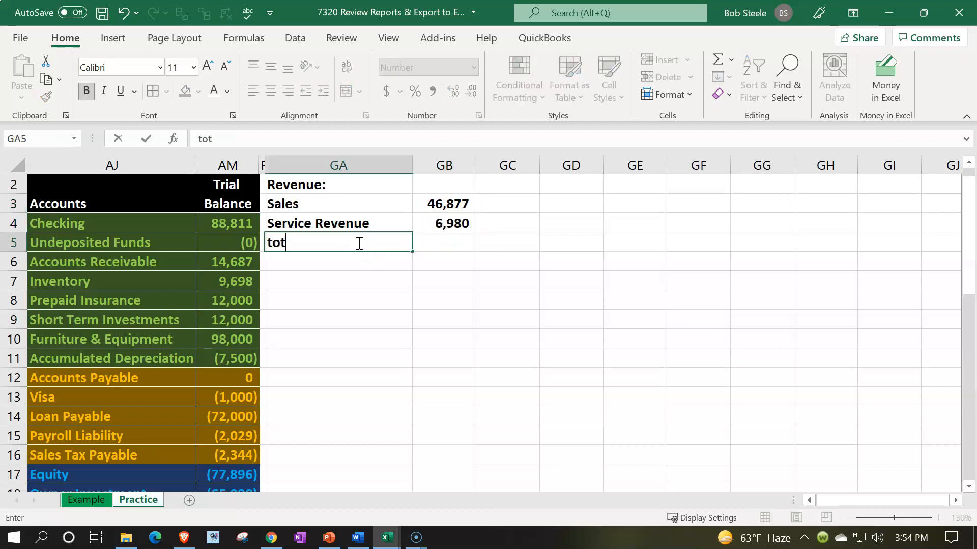
type("al")
key("BackSpace")
key("BackSpace")
key("BackSpace")
key("BackSpace")
key("BackSpace")
type("T")
Total the revenue amounts in GC5 by summing GB3:GB4.
key("Tab")
key("Tab")
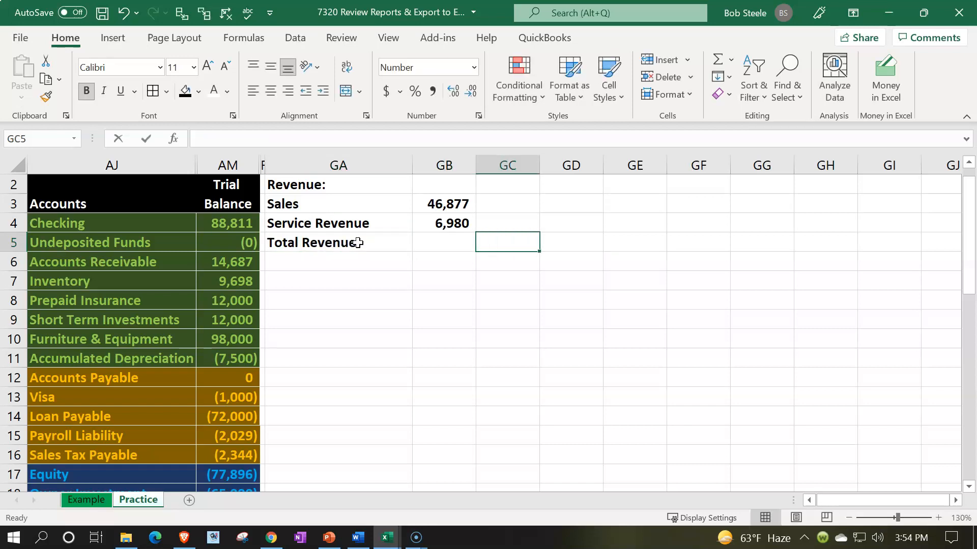
type("=sum(")
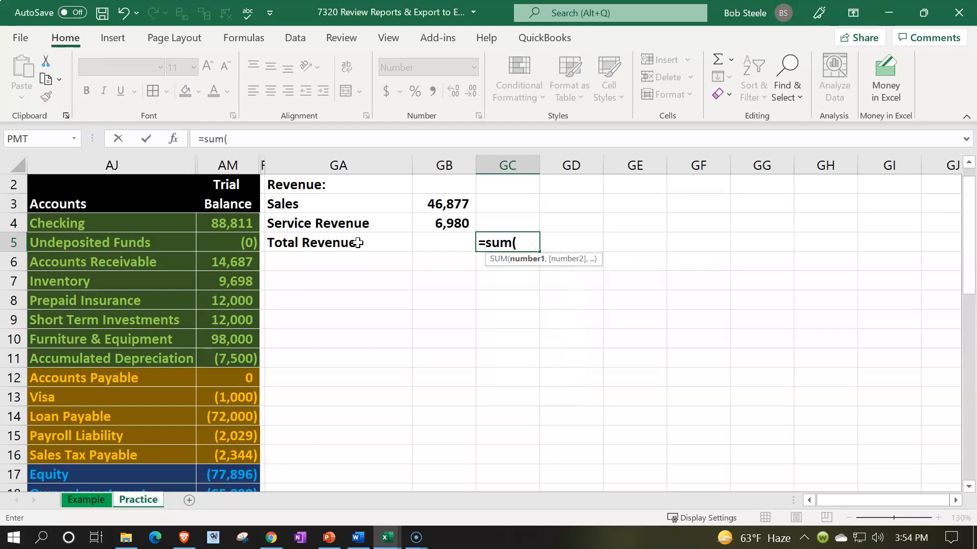
key("Left")
key("Up")
key("shift+Up")
key("Return")
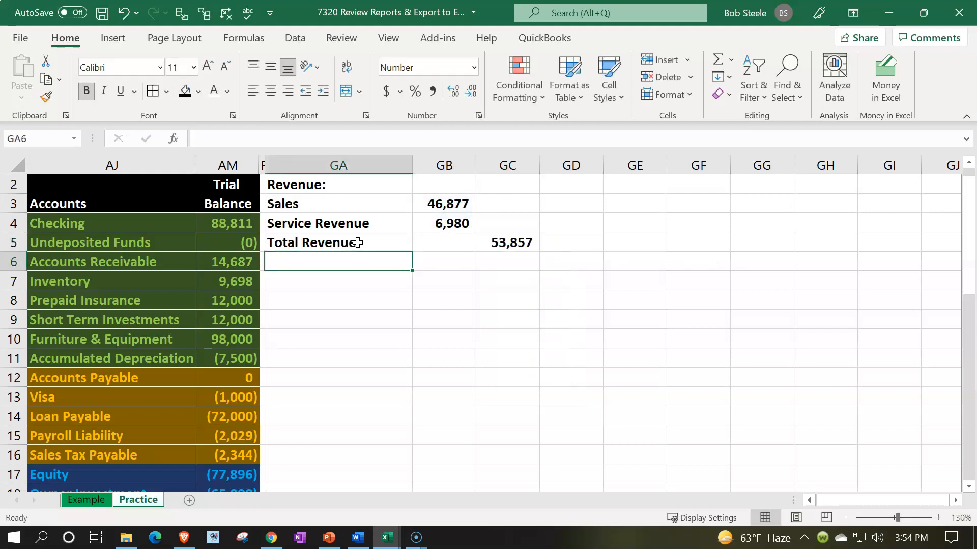
Underline the Service Revenue amount in GB4, and indent GA3:GA4 one level and Total Revenue in GA5 two levels.
left_click(420, 229)
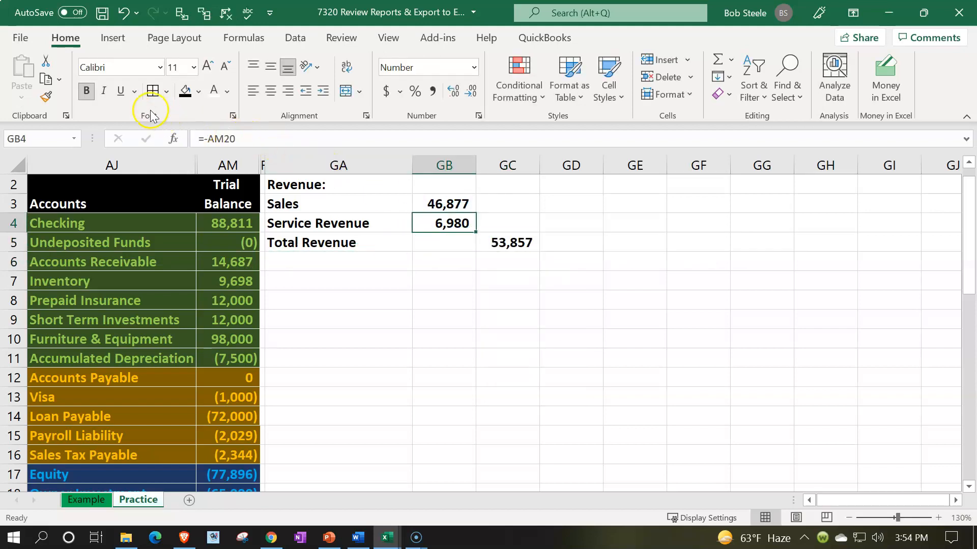
left_click(120, 91)
left_click_drag(312, 205, 315, 240)
left_click(321, 90)
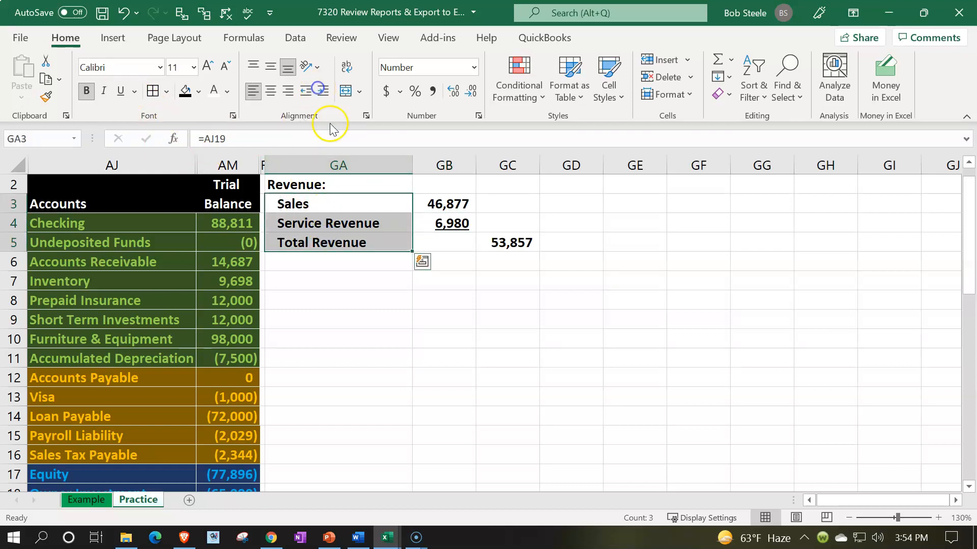
left_click(343, 244)
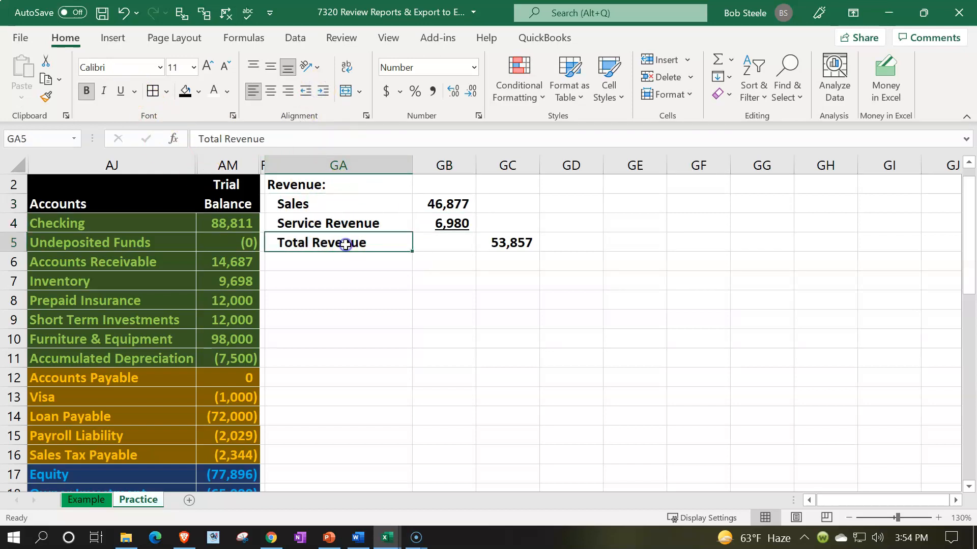
left_click(324, 92)
Link GA6 to the Cost of Goods Sold account name in trial balance cell AJ21.
key("Down")
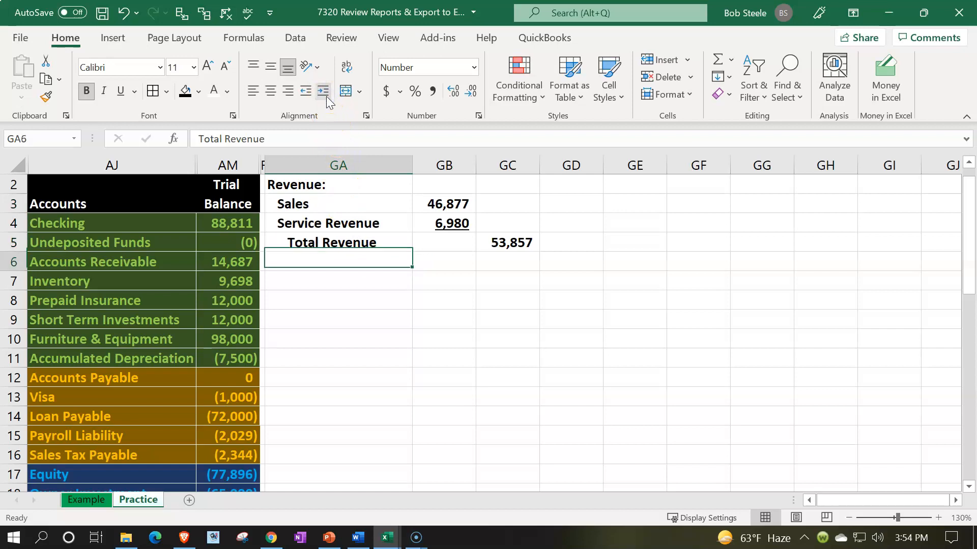
type("=")
key("Down")
key("Down")
key("Down")
key("Down")
key("Down")
key("Down")
key("Down")
key("Down")
key("Down")
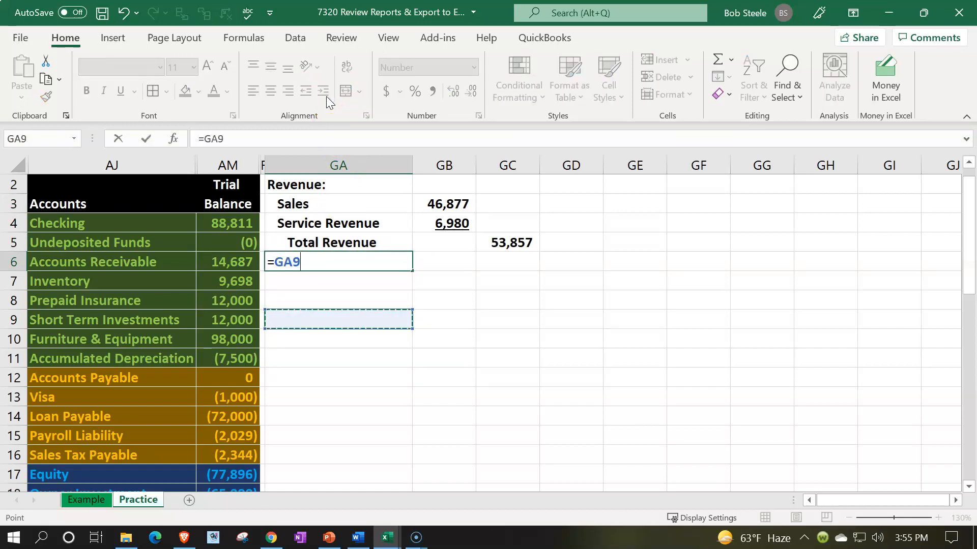
key("Down")
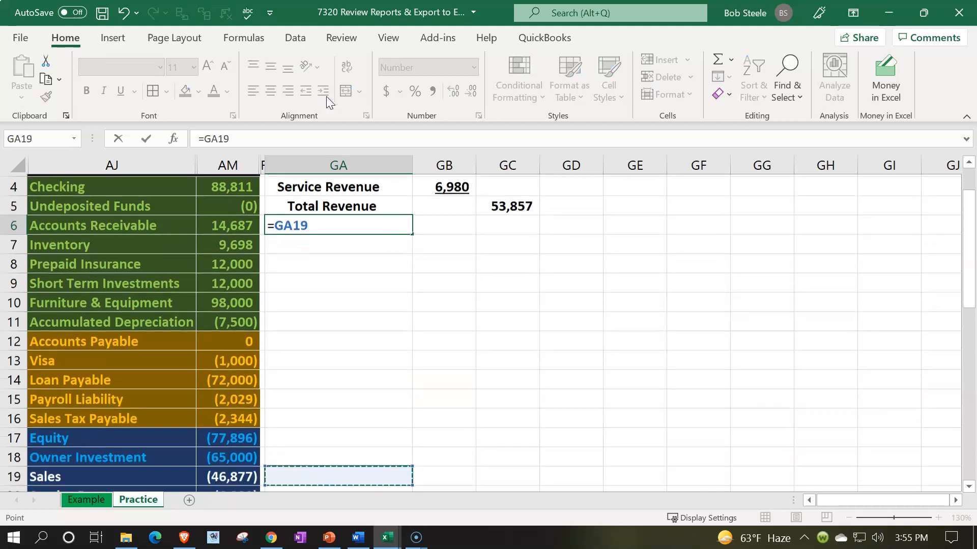
key("Down")
key("Down")
key("Down")
key("Left")
key("Left")
key("Left")
key("Up")
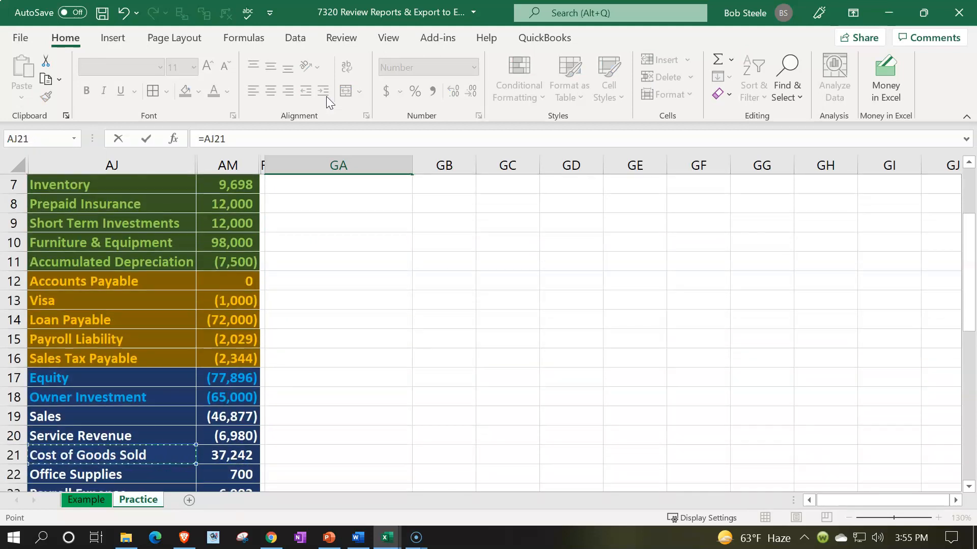
key("Escape")
Link the Cost of Goods Sold amount in GC6 to its trial balance amount in AM21.
key("Up")
key("Up")
key("Up")
key("Up")
key("Up")
key("Up")
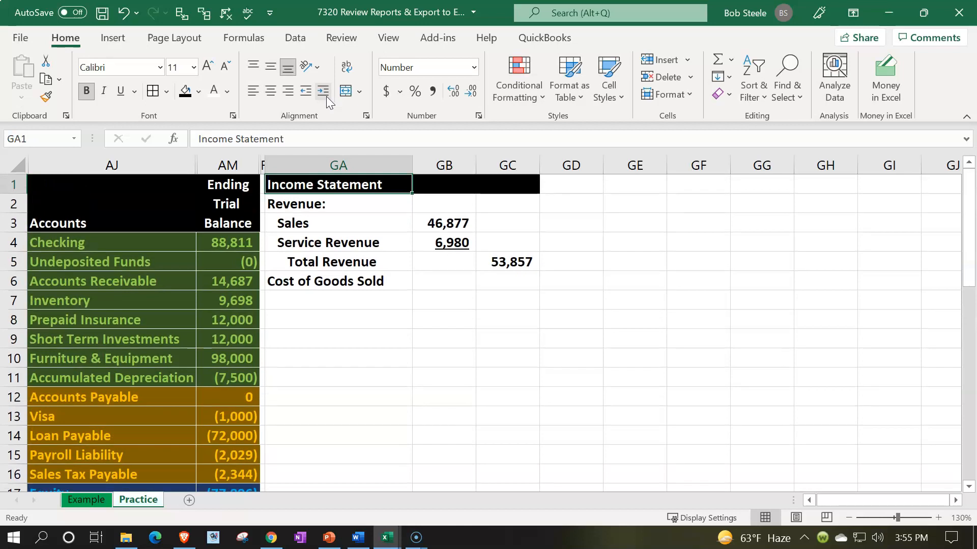
key("Down")
key("Down")
key("Down")
key("Down")
key("Right")
key("Right")
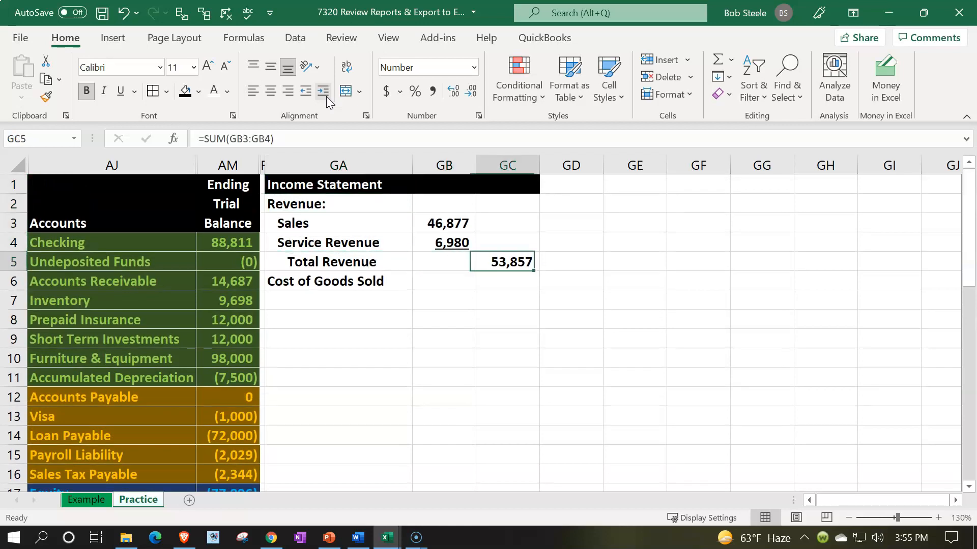
key("Down")
type("=")
key("Down")
key("Down")
key("Down")
key("Down")
key("Down")
key("Down")
key("Down")
key("Down")
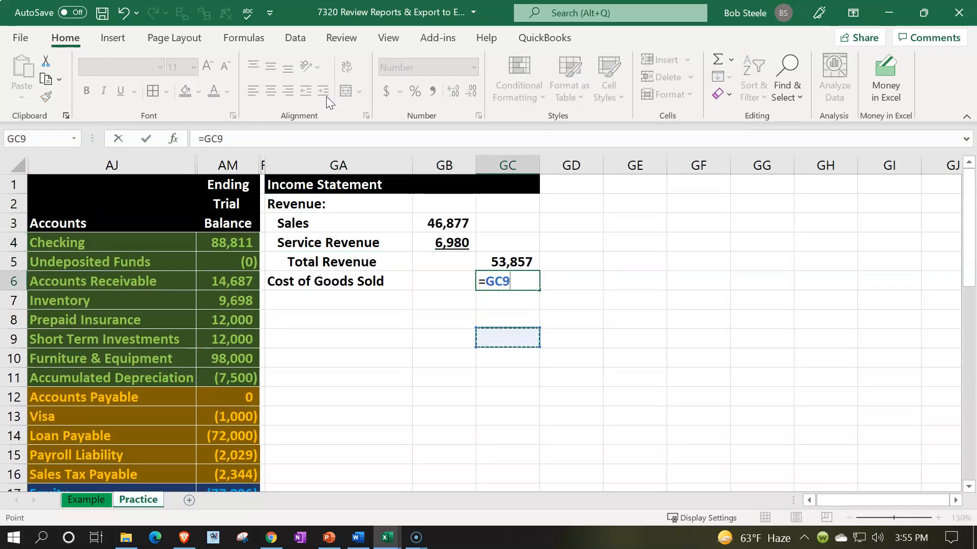
key("Down")
key("Down")
key("Down")
key("Down")
key("Down")
key("Down")
key("Down")
key("Down")
key("Down")
key("Down")
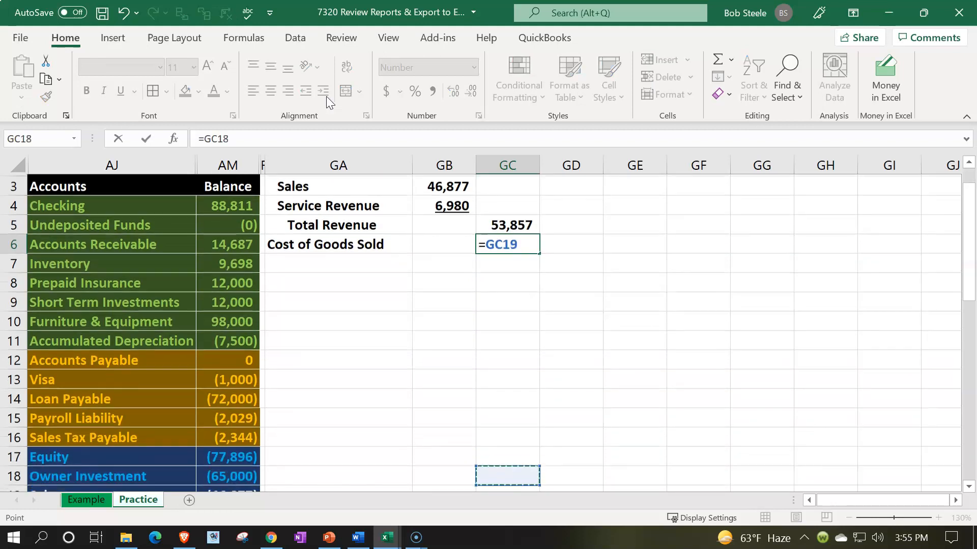
key("Down")
key("Down")
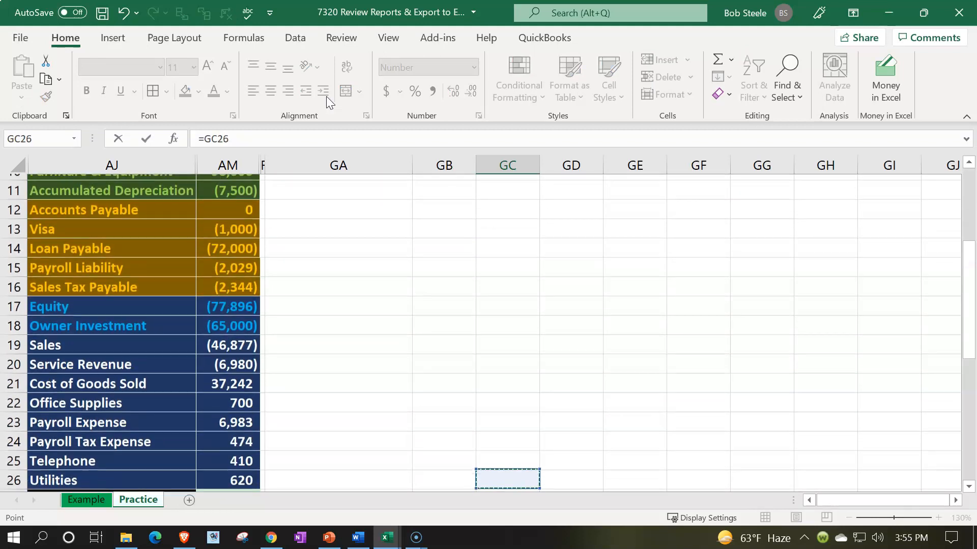
key("Left")
key("Left")
key("Left")
key("Left")
key("Up")
key("Up")
key("Up")
key("Up")
key("Up")
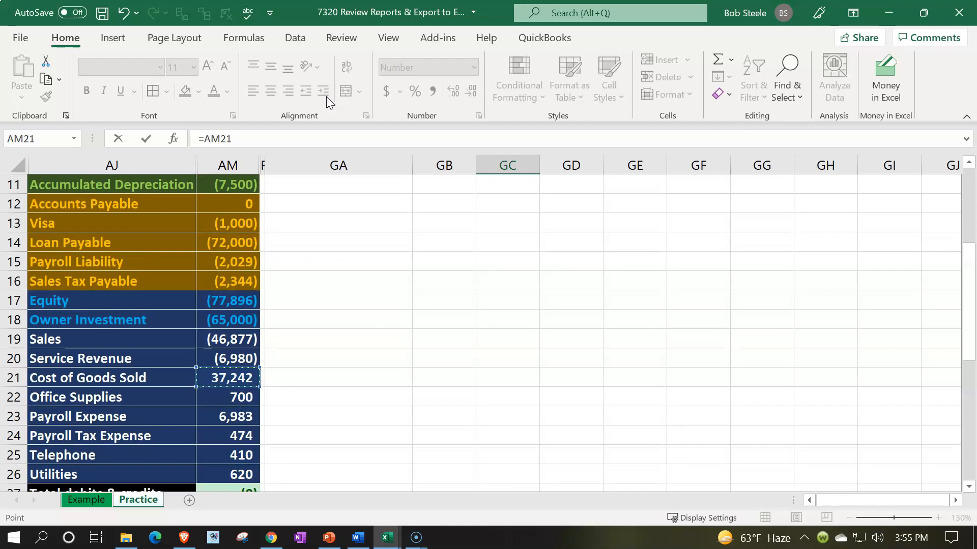
key("Return")
Underline the Cost of Goods Sold amount in GC6.
key("Up")
key("Up")
key("Up")
key("Down")
key("Down")
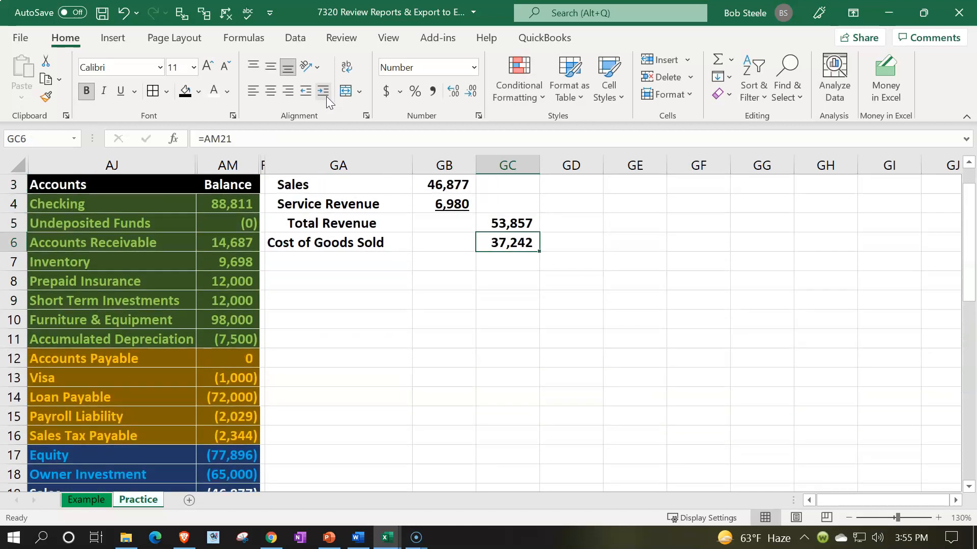
left_click(122, 91)
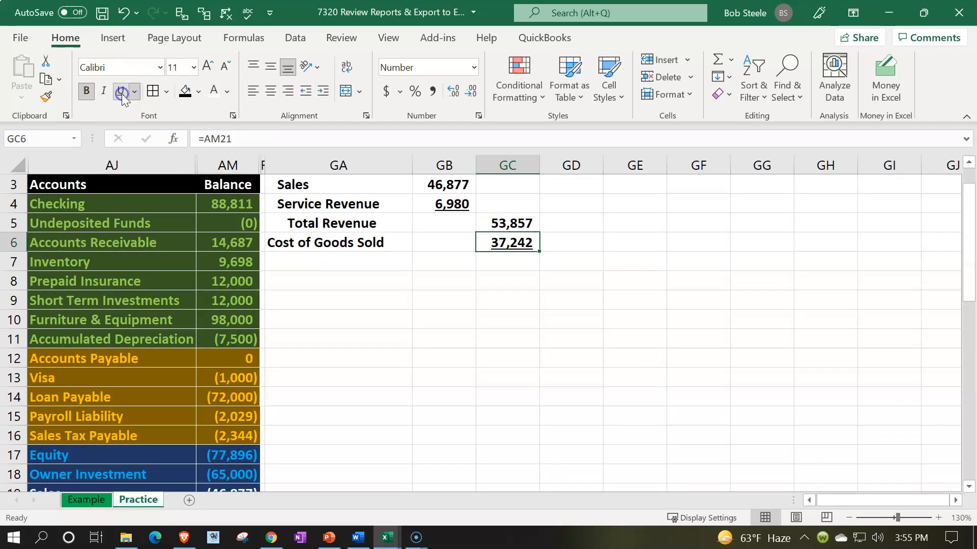
Enter the label Gross Profit in GA7 below Cost of Goods Sold.
key("Down")
key("Left")
key("Left")
type("G")
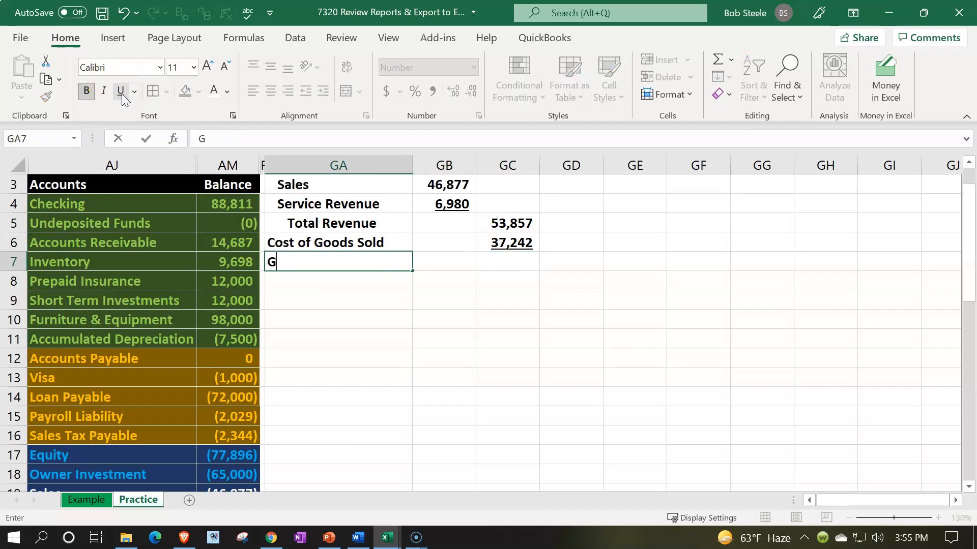
type("ross Profit")
key("Right")
key("Right")
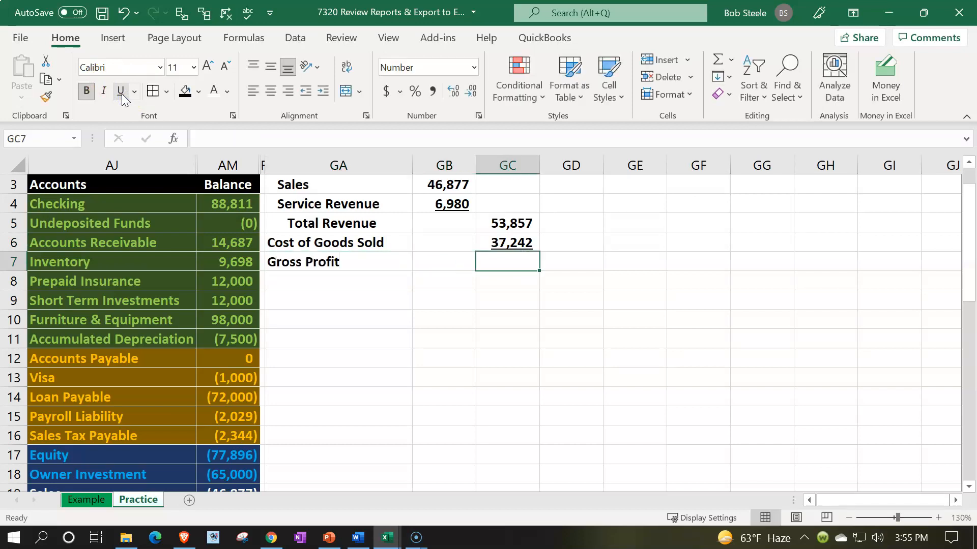
Calculate gross profit in GC7 as total revenue minus cost of goods sold with =GC5-GC6.
type("=")
key("Up")
key("Up")
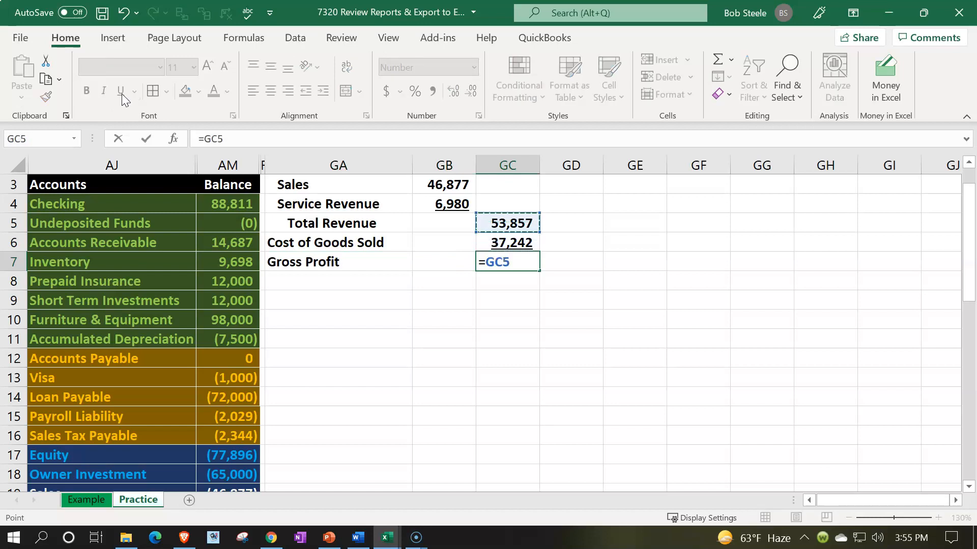
type("-")
key("Up")
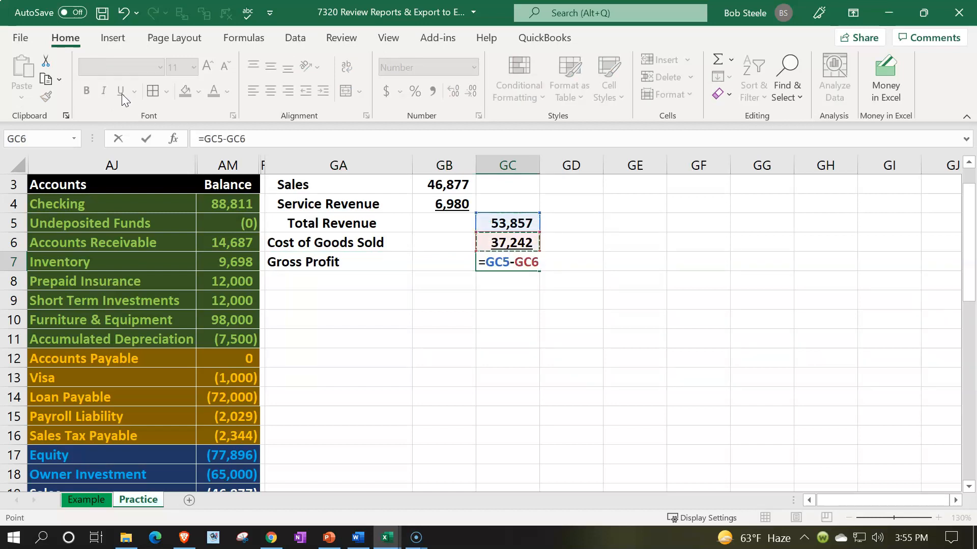
key("Return")
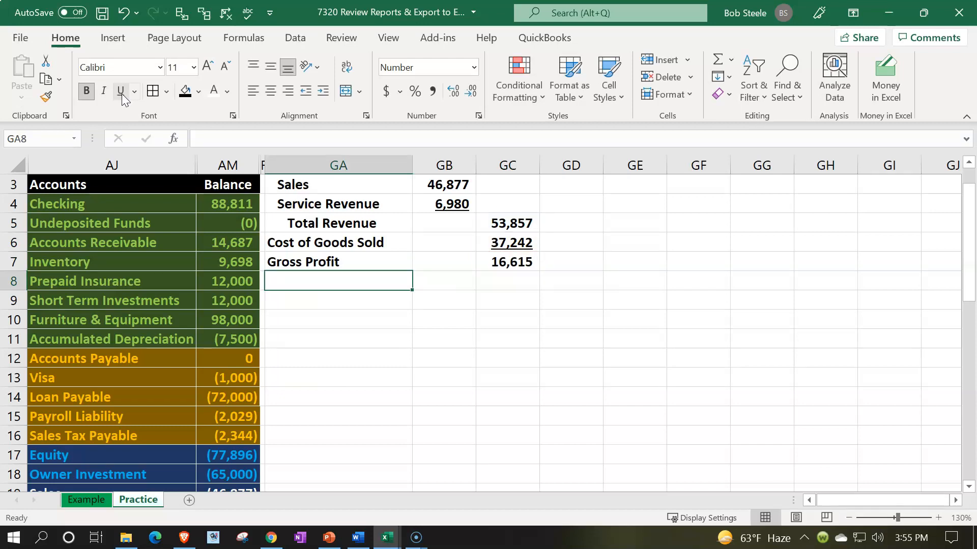
Enter the heading Other Operating Expenses: in GA8 below Gross Profit.
type("Other Operatin")
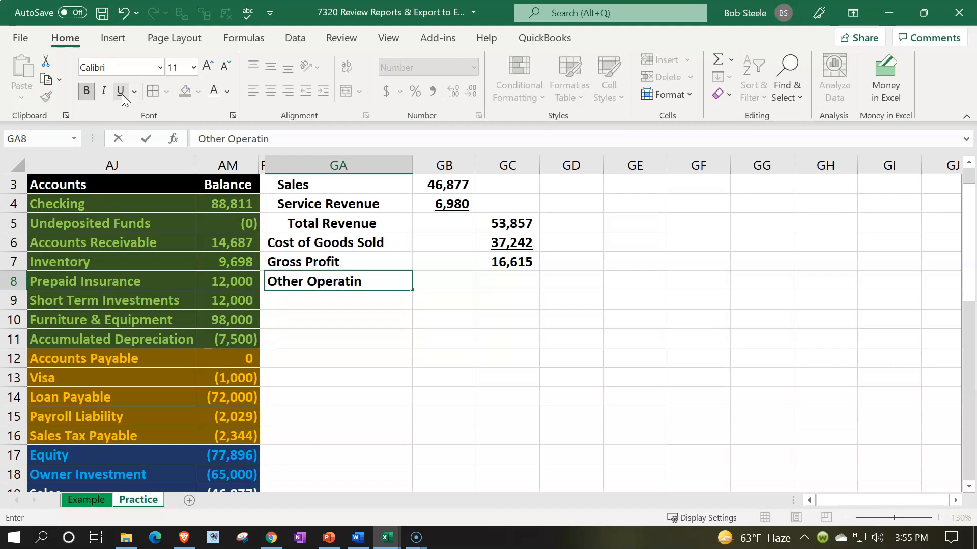
type("g Expenses:")
key("Return")
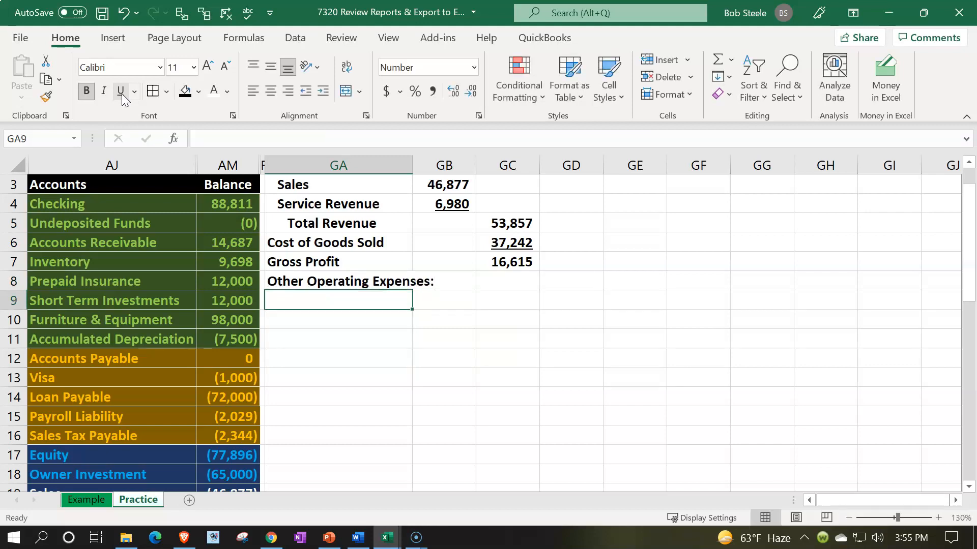
Link GA9 to the Office Supplies account name in trial balance cell AJ22.
type("=")
key("Down")
key("Down")
key("Down")
key("Down")
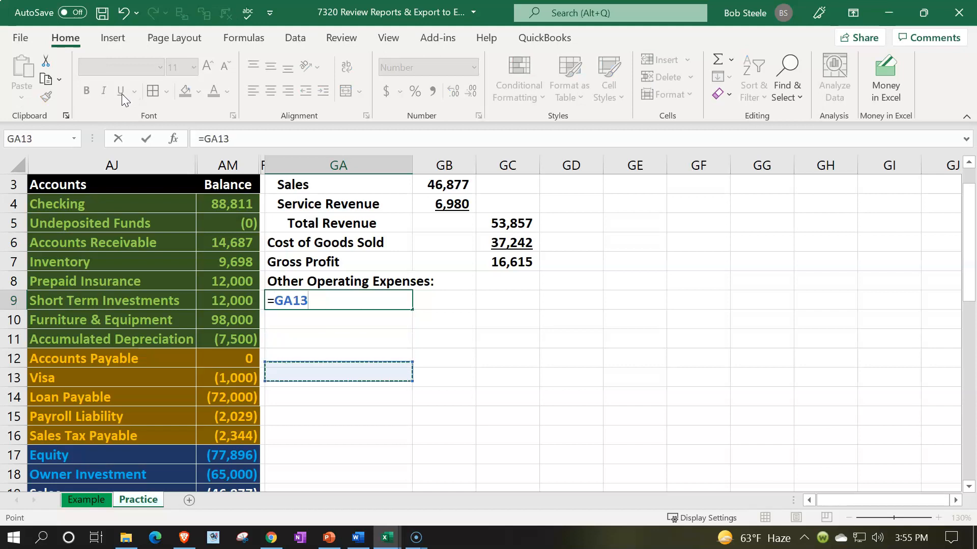
key("Down")
key("Down")
key("Down")
key("Down")
key("Down")
key("Down")
key("Down")
key("Down")
key("Down")
key("Down")
key("Down")
key("Down")
key("Down")
key("Down")
key("Down")
key("Down")
key("Left")
key("Up")
key("Up")
key("Up")
key("Up")
key("Up")
key("Up")
key("Up")
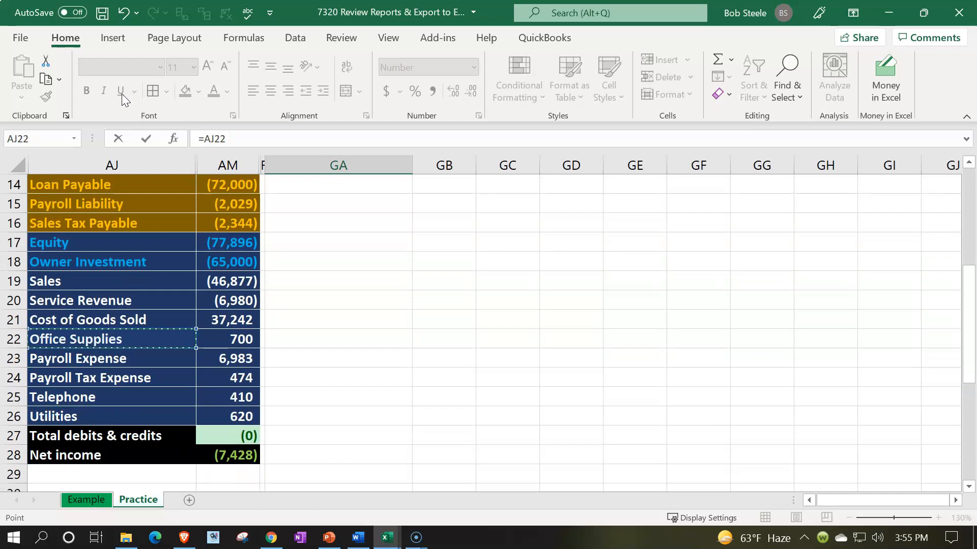
key("Return")
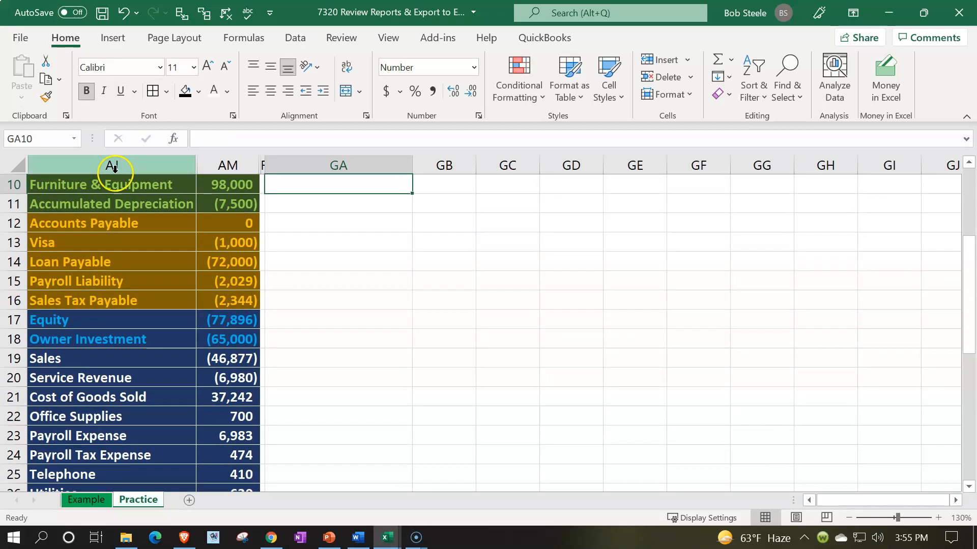
Copy the account name link from GA9 down through GA13 to list the remaining expense accounts.
scroll(303, 239, "up", 2)
left_click(399, 281)
scroll(399, 281, "down", 1)
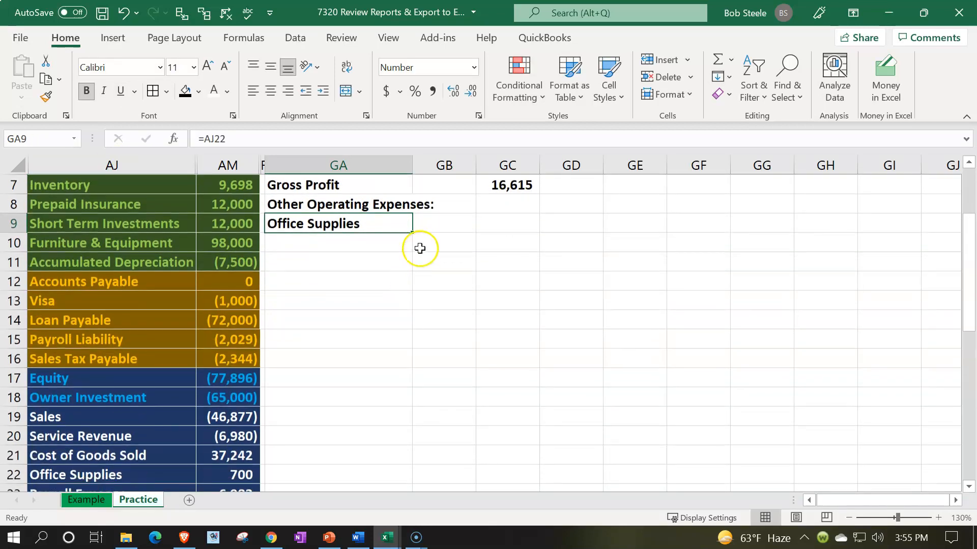
left_click_drag(411, 232, 413, 302)
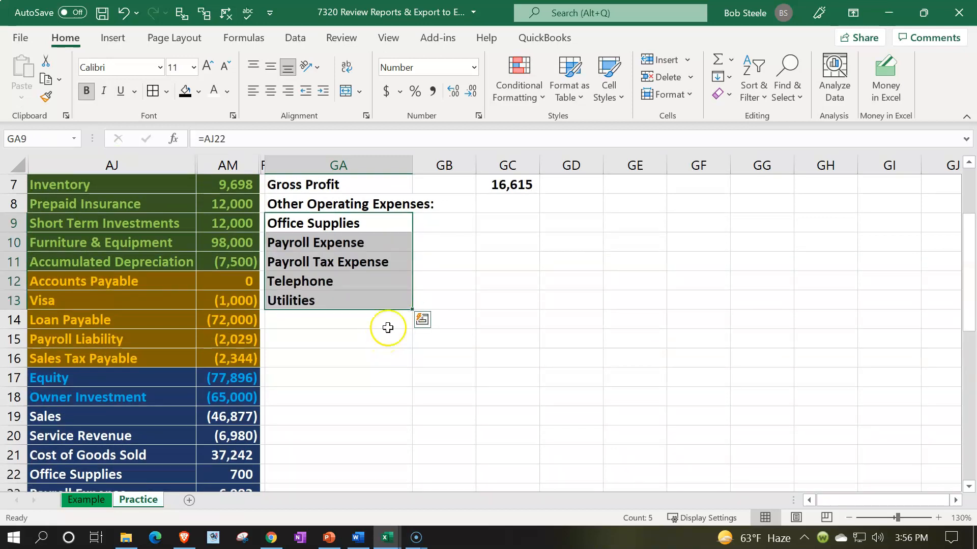
Link the Office Supplies amount in GB9 to its trial balance amount in AM22.
left_click(442, 223)
type("=")
key("Down")
key("Down")
key("Down")
key("Down")
key("Down")
key("Down")
key("Down")
key("Down")
key("Down")
key("Down")
key("Down")
key("Down")
key("Down")
key("Down")
key("Left")
key("Left")
key("Left")
key("Up")
key("Up")
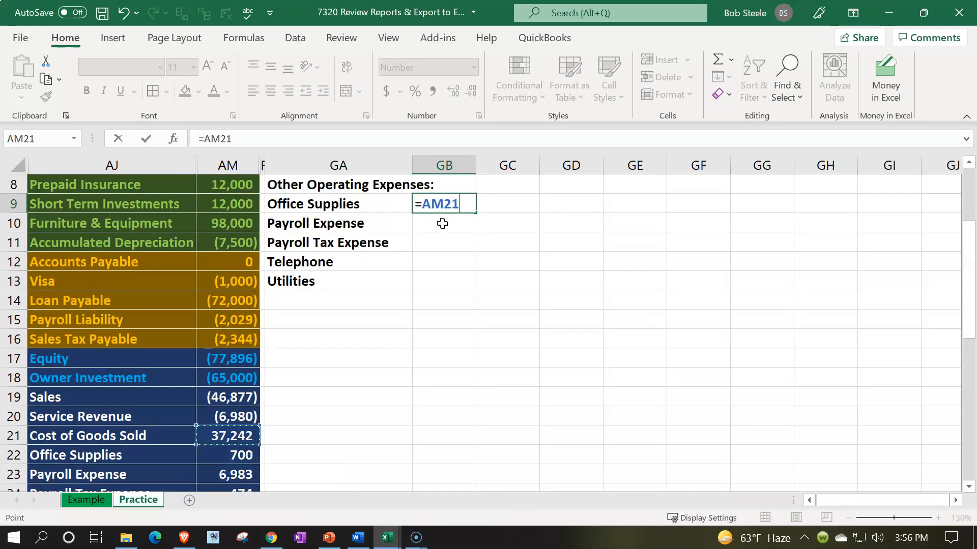
key("Down")
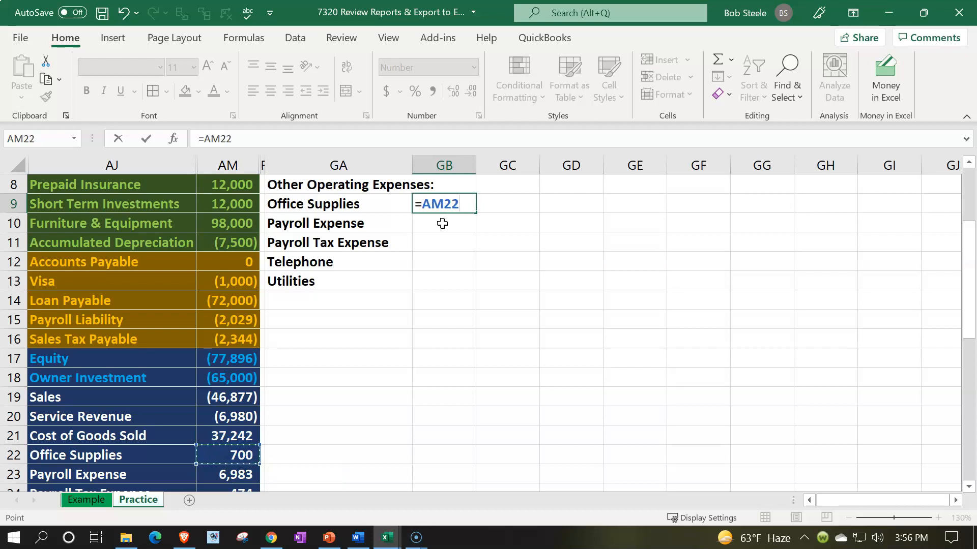
key("Return")
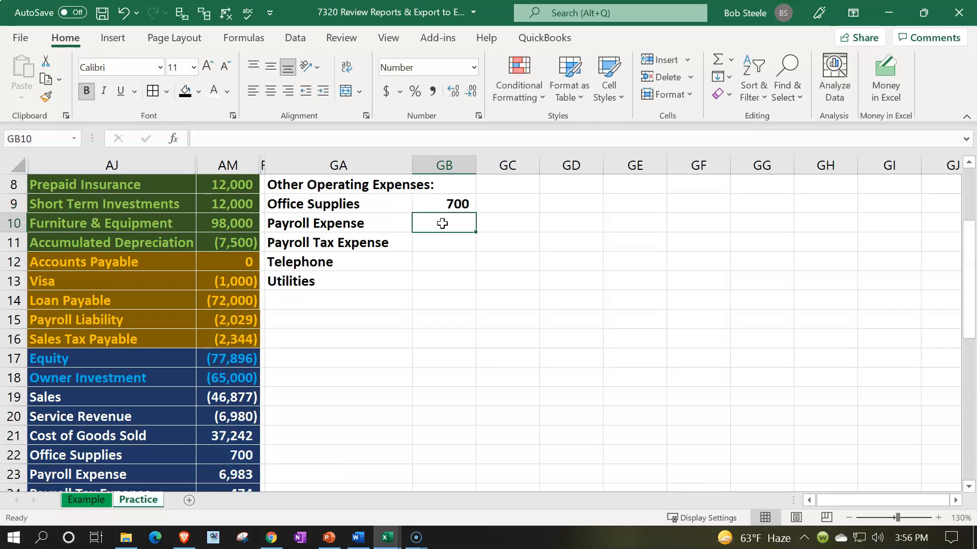
Copy the Office Supplies amount formula from GB9 down through GB13 for the other expenses.
left_click(446, 205)
left_click_drag(470, 212, 471, 284)
scroll(473, 388, "down", 1)
scroll(473, 388, "down", 2)
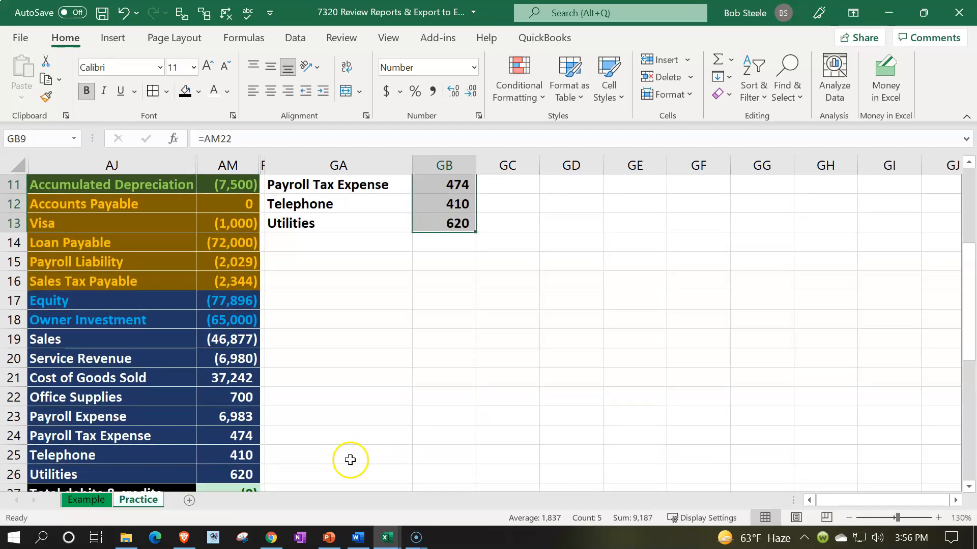
Indent the expense account names in GA9:GA13 one level.
scroll(295, 396, "up", 6)
left_click_drag(311, 262, 321, 340)
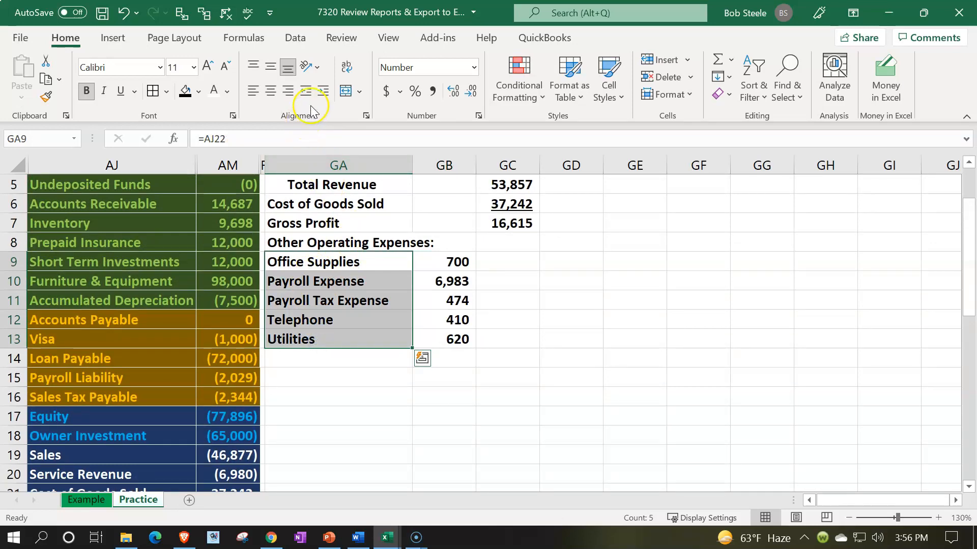
left_click(322, 91)
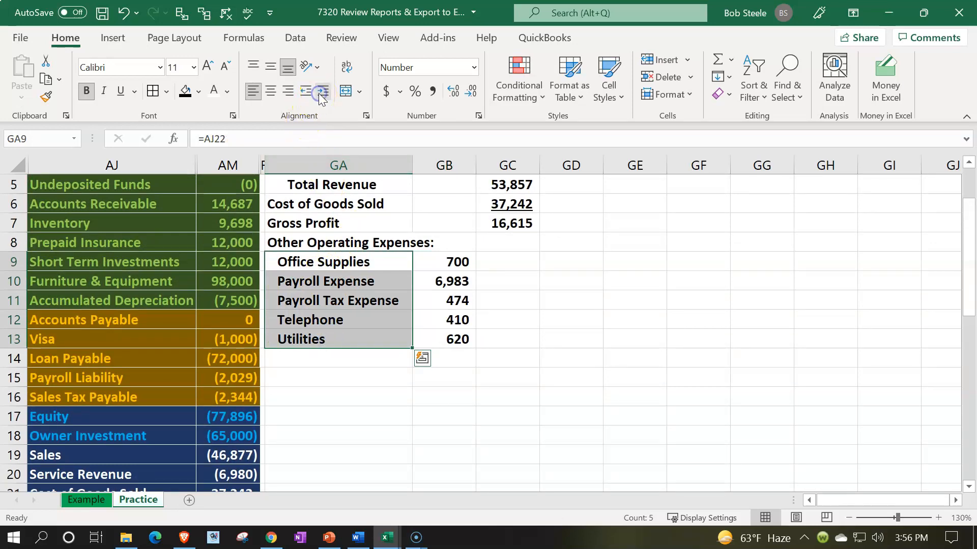
Enter the label Total Other Operating Expenses in GA14 below Utilities.
left_click(306, 357)
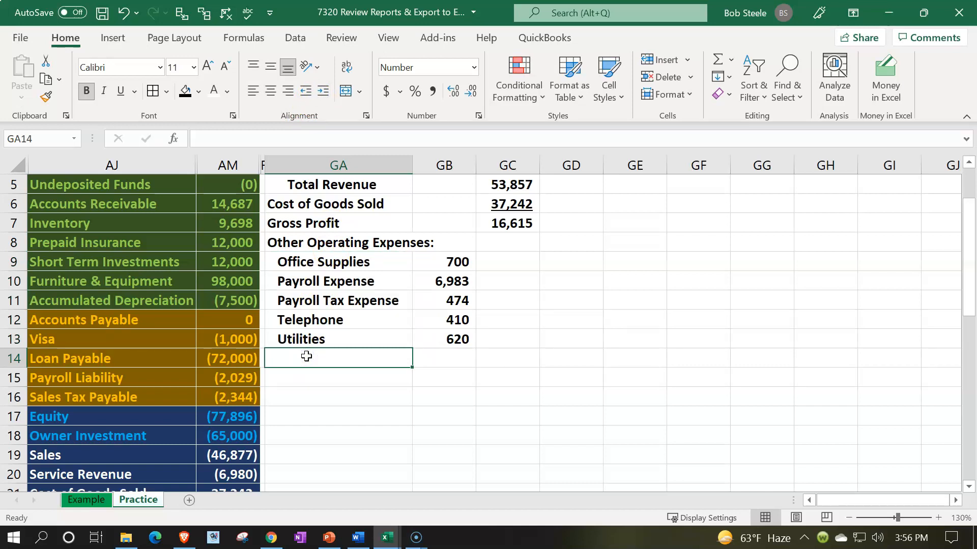
type("Total o")
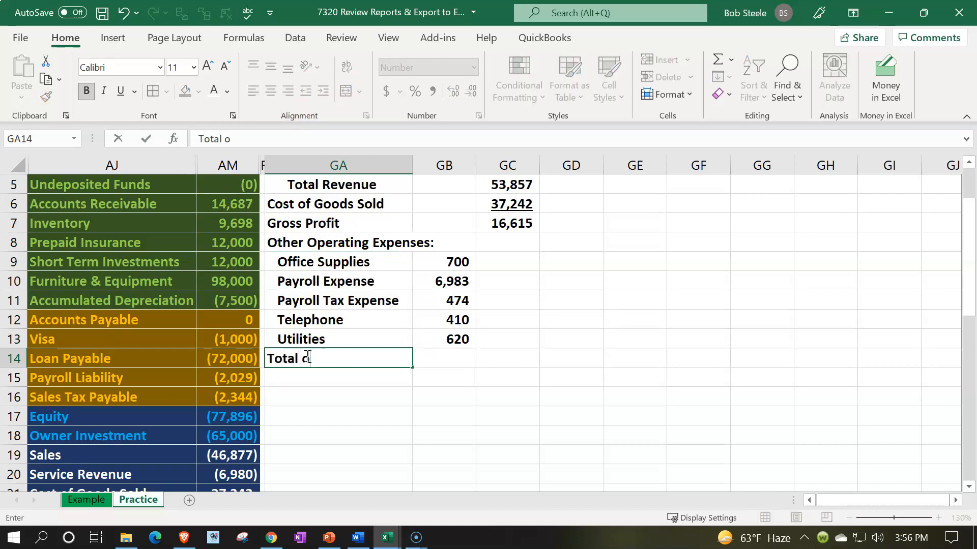
type("ther Operating")
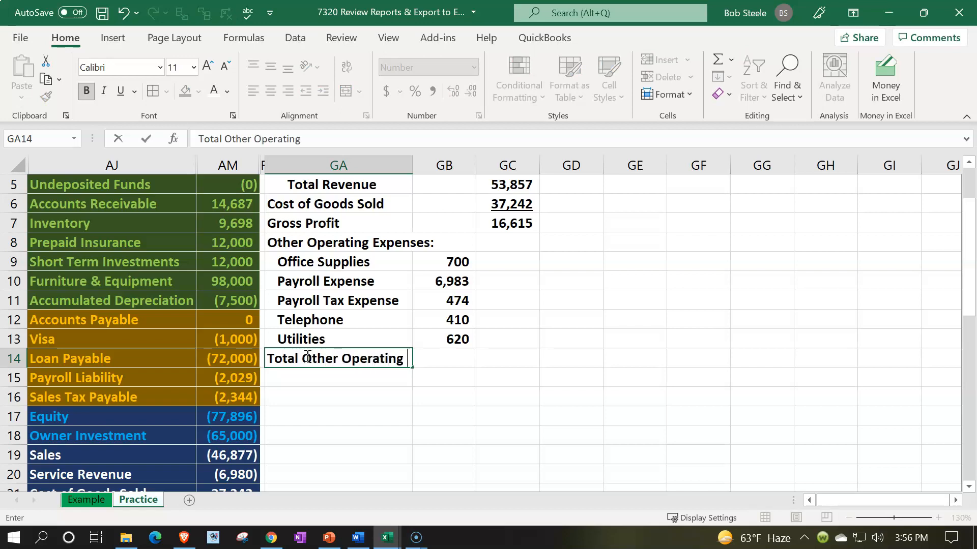
type(" Expenses")
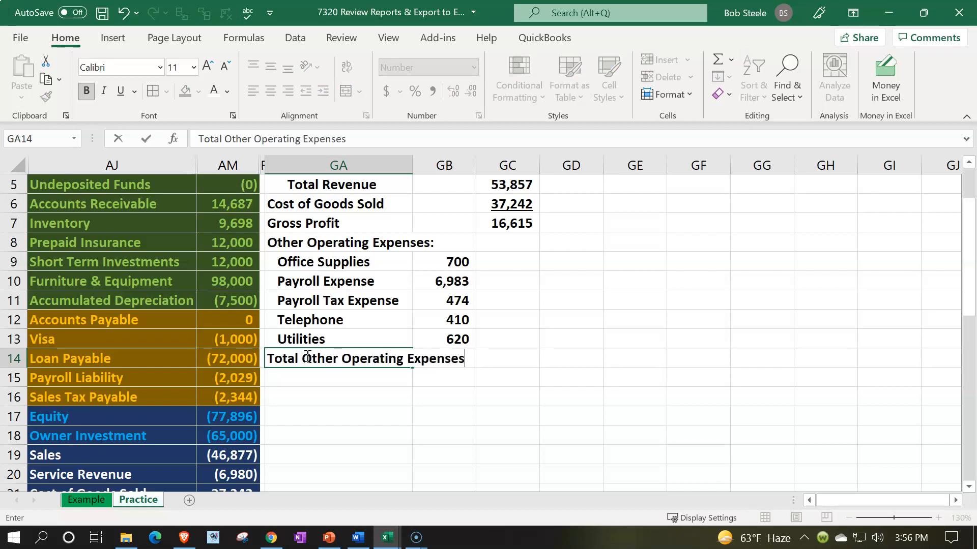
key("Tab")
key("Tab")
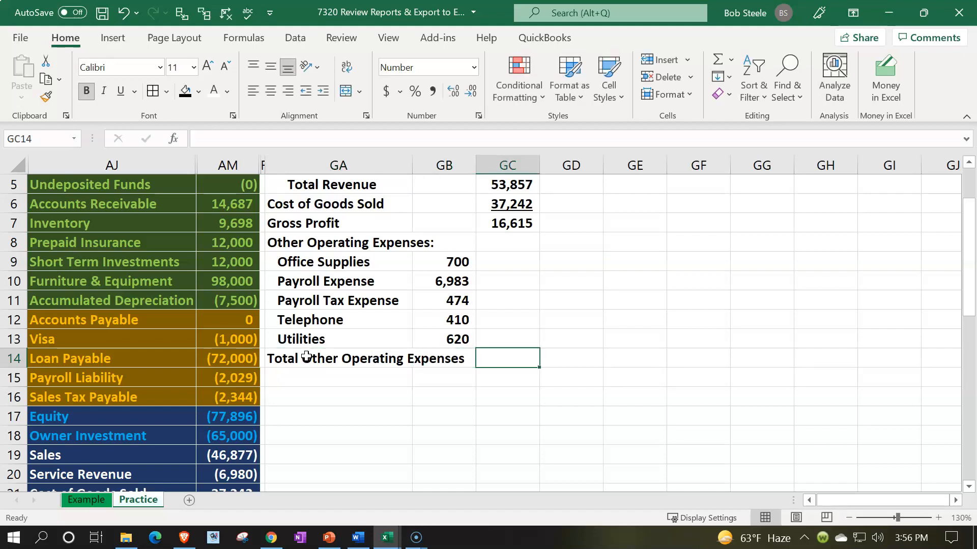
Sum the expense amounts GB9:GB13 in GC14 as the total other operating expenses.
type("=sum(")
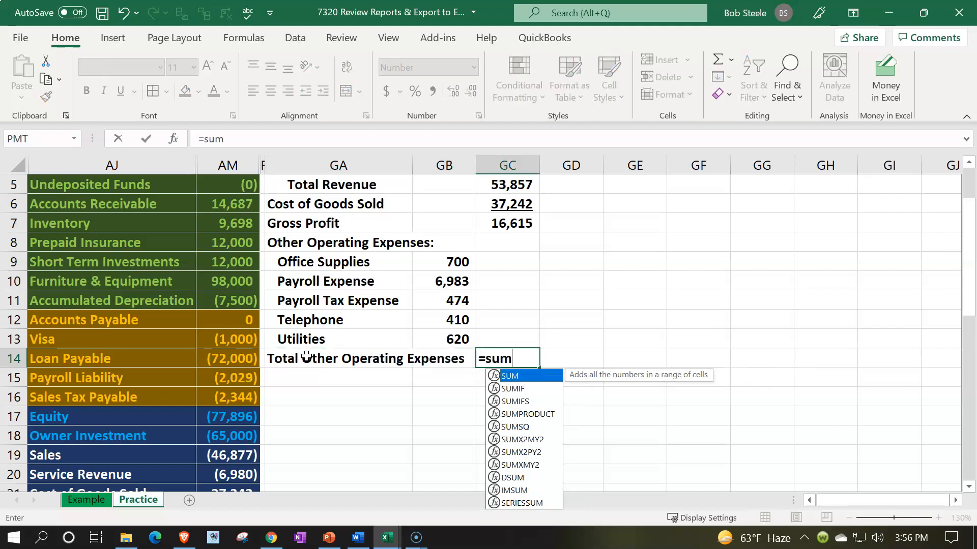
key("Left")
key("Up")
key("shift+Up")
key("shift+Up")
key("shift+Up")
key("shift+Up")
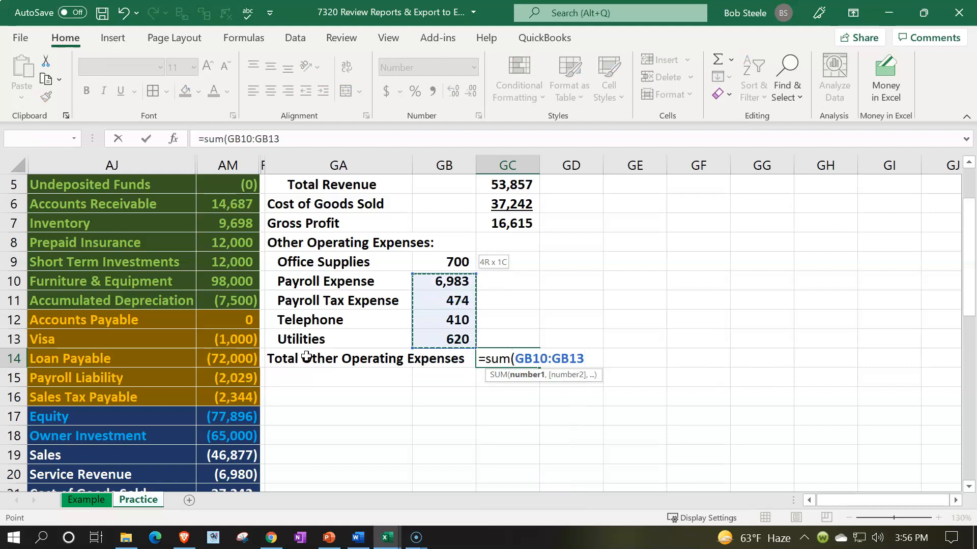
key("Return")
Indent the Total Other Operating Expenses label in GA14 two levels and widen column GA to fit it.
left_click(306, 357)
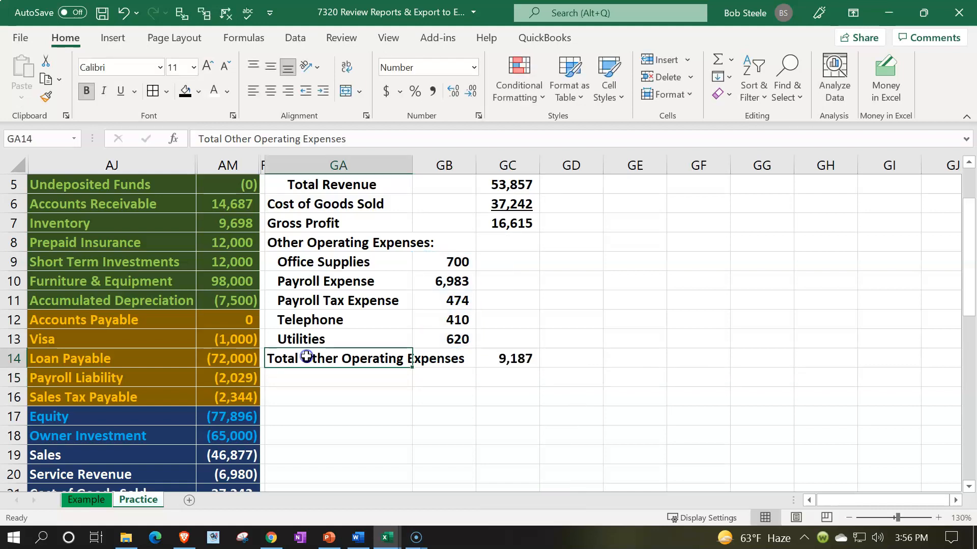
left_click(322, 96)
left_click(322, 97)
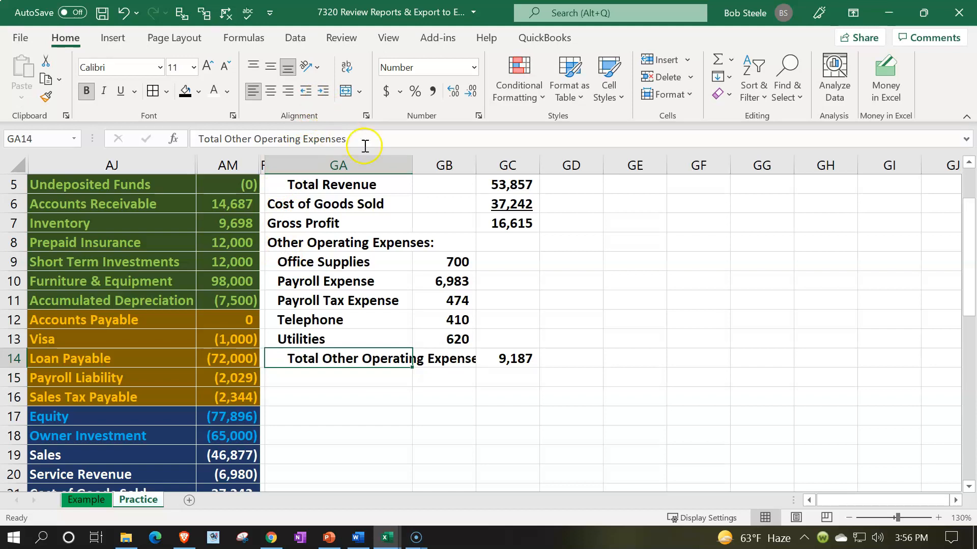
left_click_drag(411, 158, 425, 159)
Underline the Utilities amount in GB13.
left_click(470, 336)
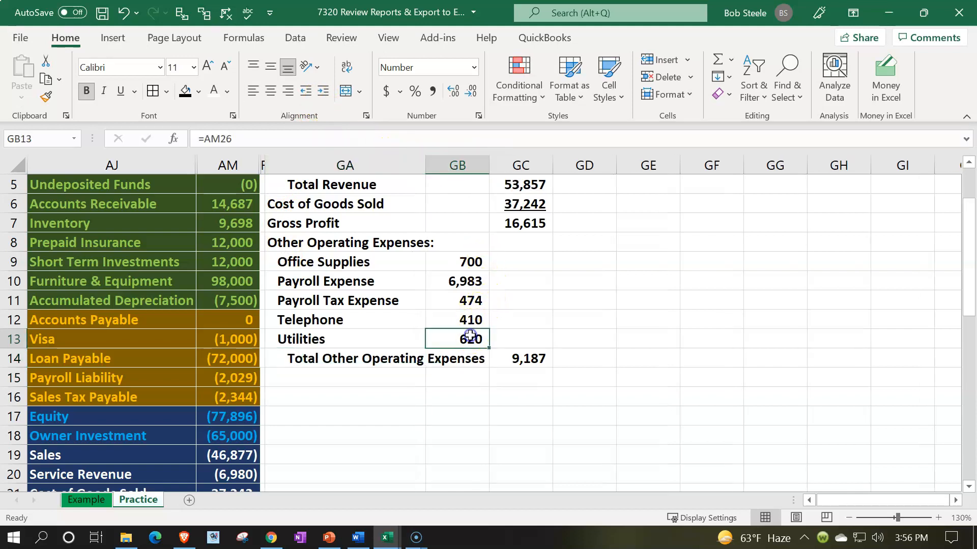
left_click(121, 91)
Enter the label Net Income in GA15 below Total Other Operating Expenses.
left_click(331, 377)
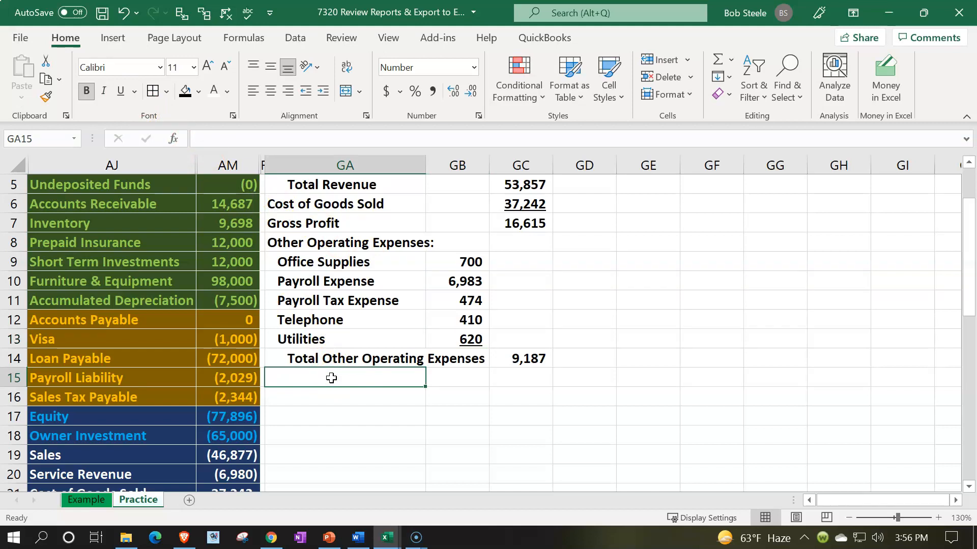
type("Net")
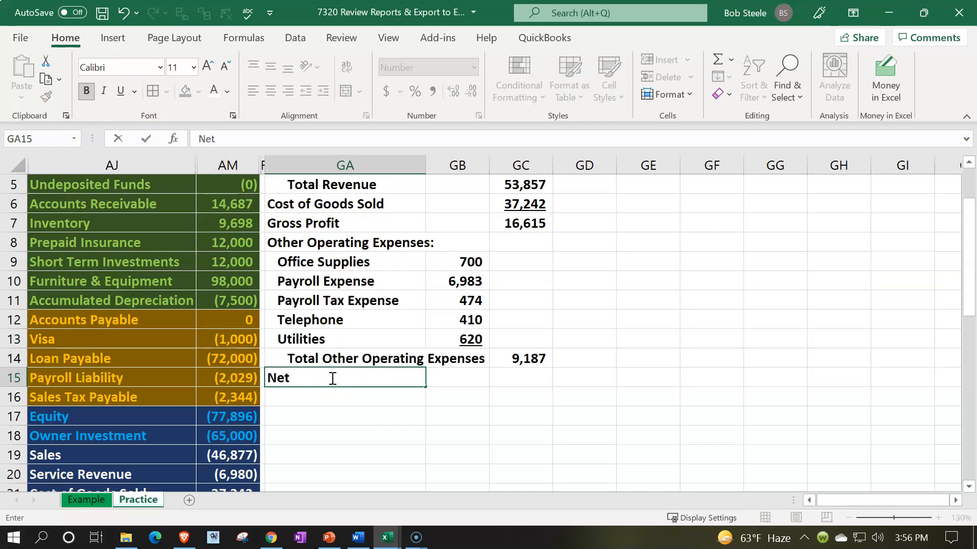
type(" Income")
key("Tab")
key("Tab")
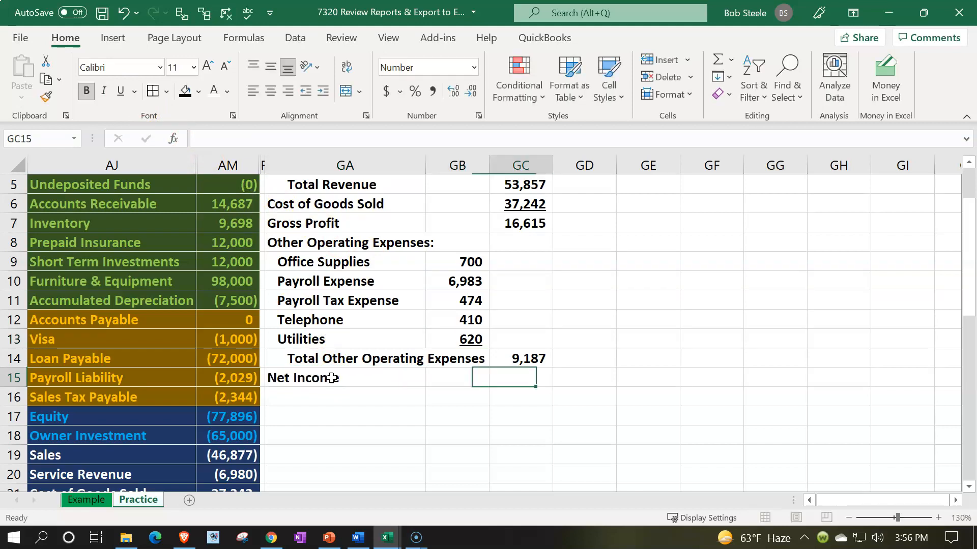
Calculate net income in GC15 as gross profit minus total other operating expenses with =GC7-GC14.
type("=")
key("Up")
key("Up")
key("Up")
key("Up")
key("Up")
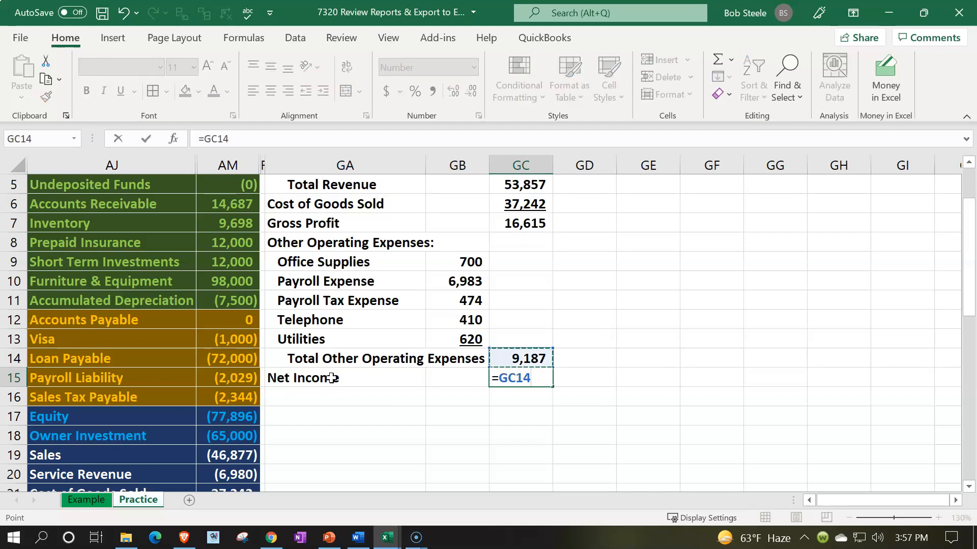
key("Up")
key("Up")
key("Up")
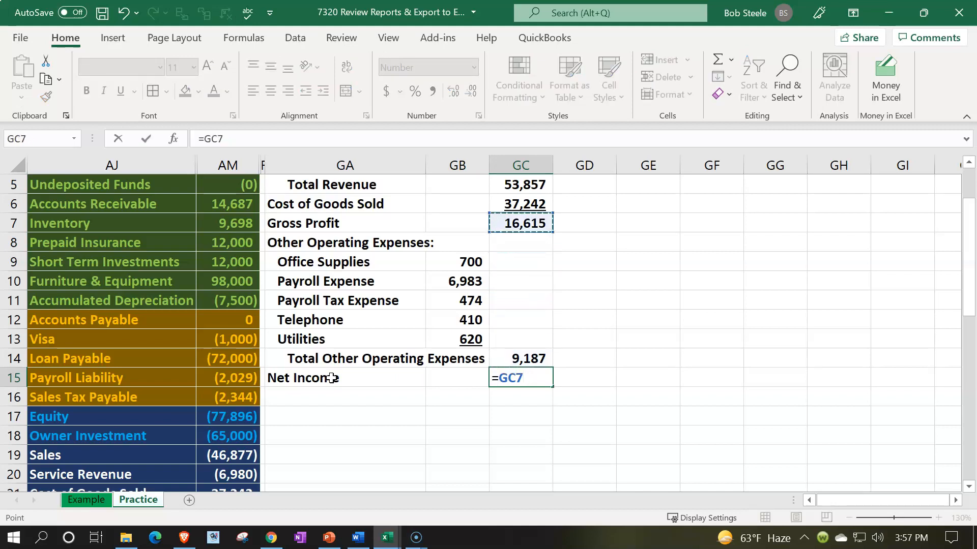
type("-")
key("Up")
key("Return")
Check the income statement's net income against the trial balance net income in AM28 and the sum of AM19:AM26.
key("Up")
key("Up")
key("Right")
key("Right")
key("Down")
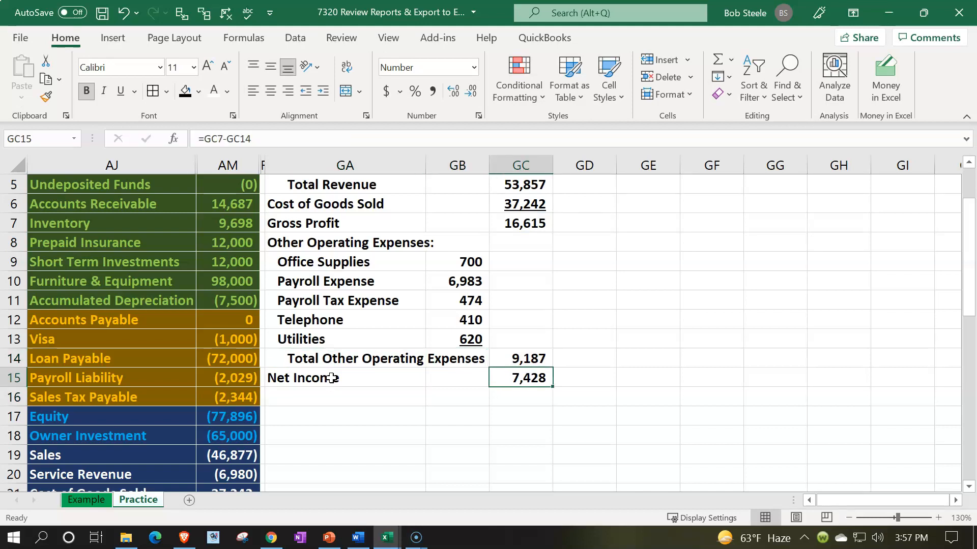
scroll(429, 416, "down", 3)
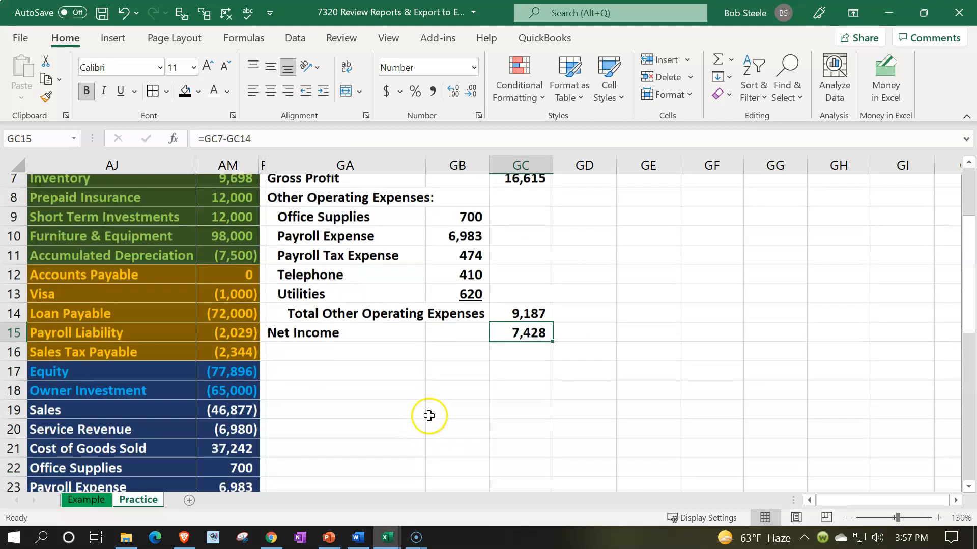
left_click(240, 456)
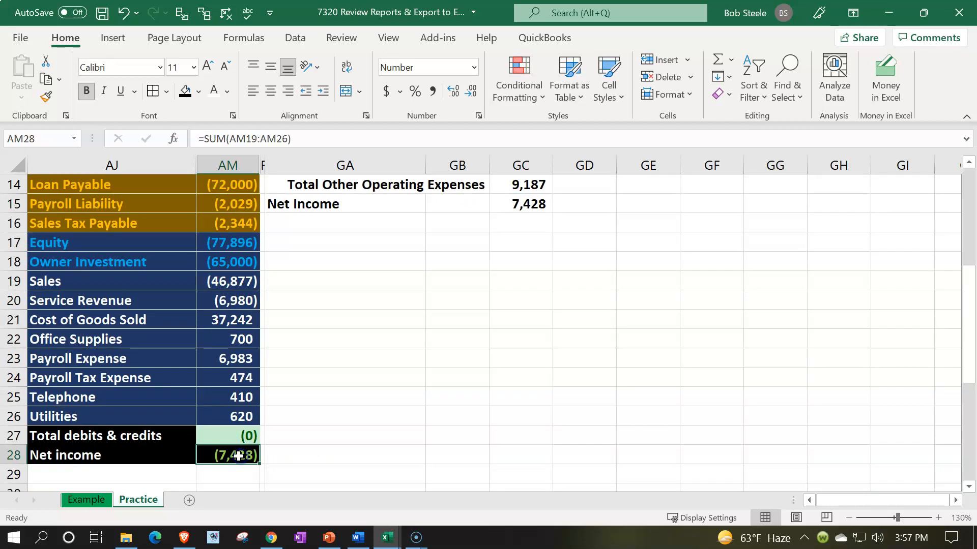
left_click_drag(231, 282, 238, 416)
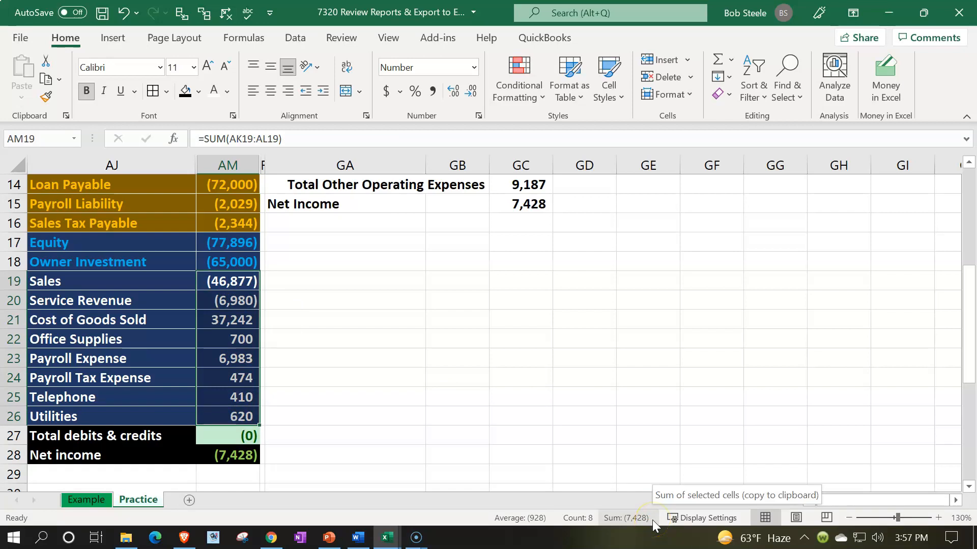
left_click(534, 421)
scroll(534, 423, "up", 3)
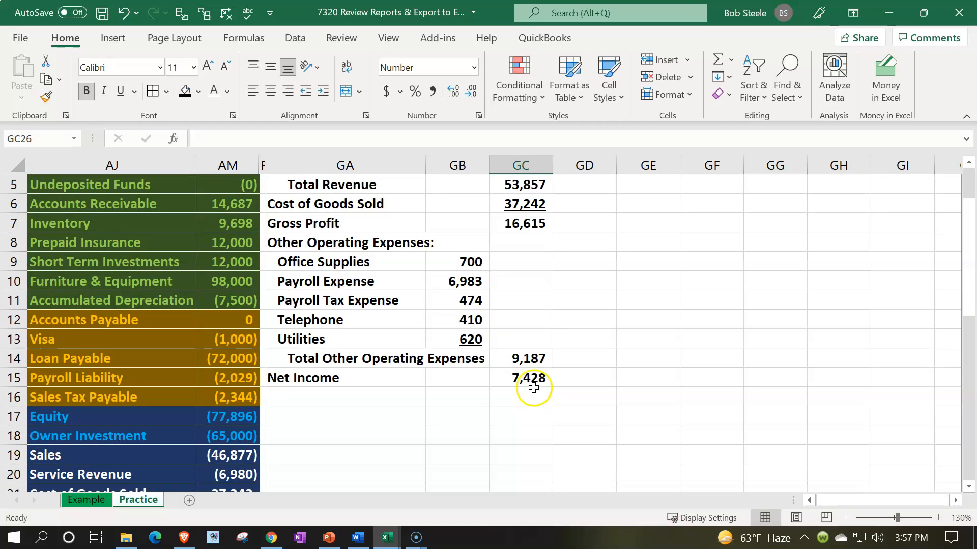
Underline the Total Other Operating Expenses amount in GC14.
left_click(517, 361)
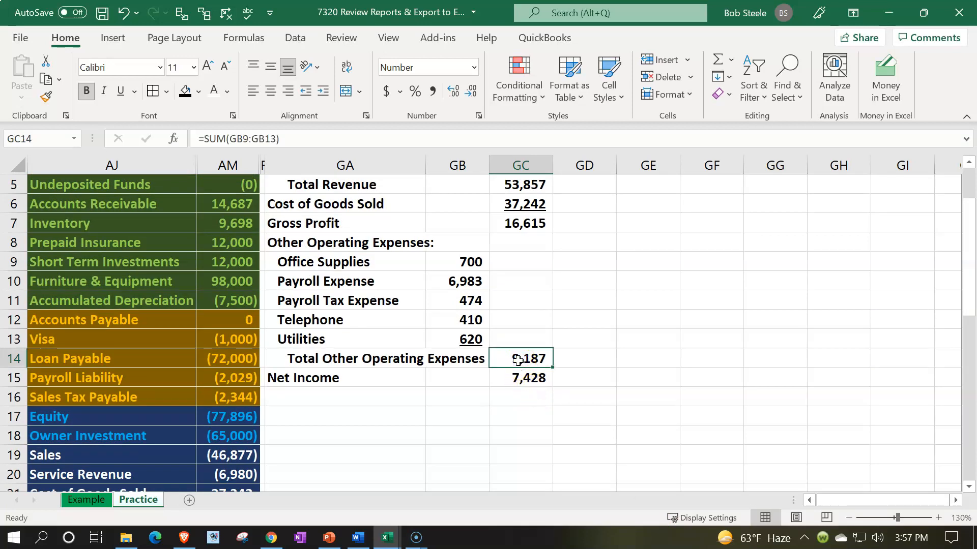
scroll(517, 361, "up", 1)
left_click(121, 91)
Apply a double underline to the net income amount in GC15.
left_click(500, 437)
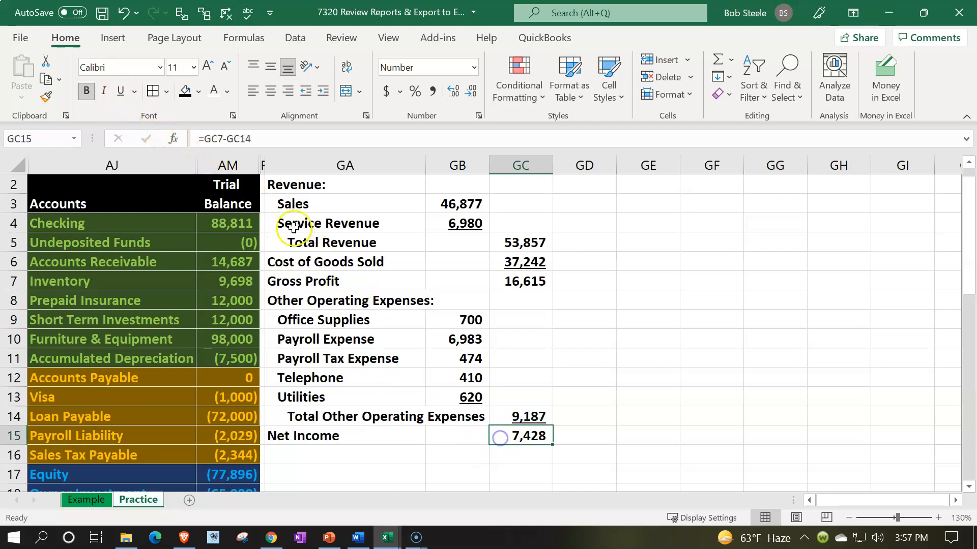
left_click(134, 92)
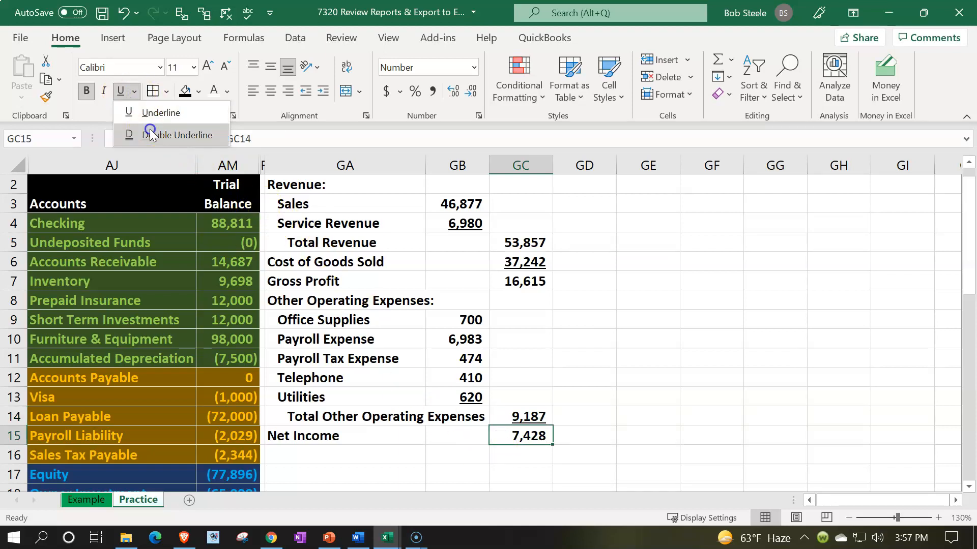
left_click(168, 135)
left_click(360, 396)
Add borders and the recently used light blue fill to the income statement range GA2:GC15.
scroll(360, 396, "up", 1)
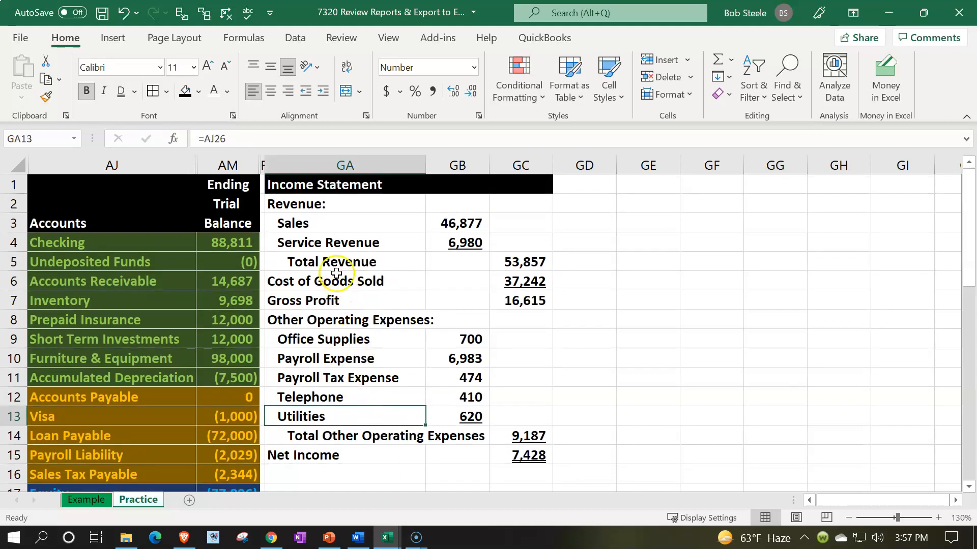
left_click_drag(302, 203, 509, 452)
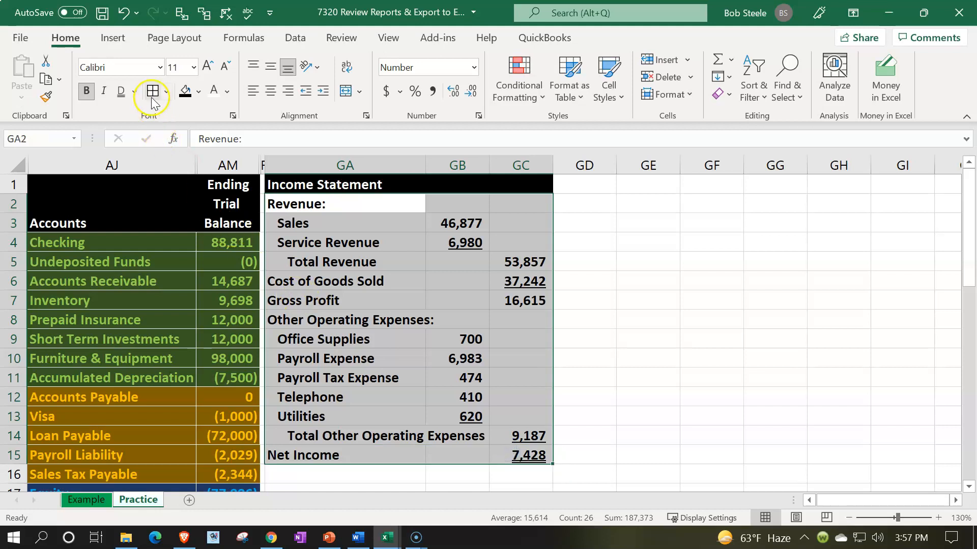
left_click(200, 92)
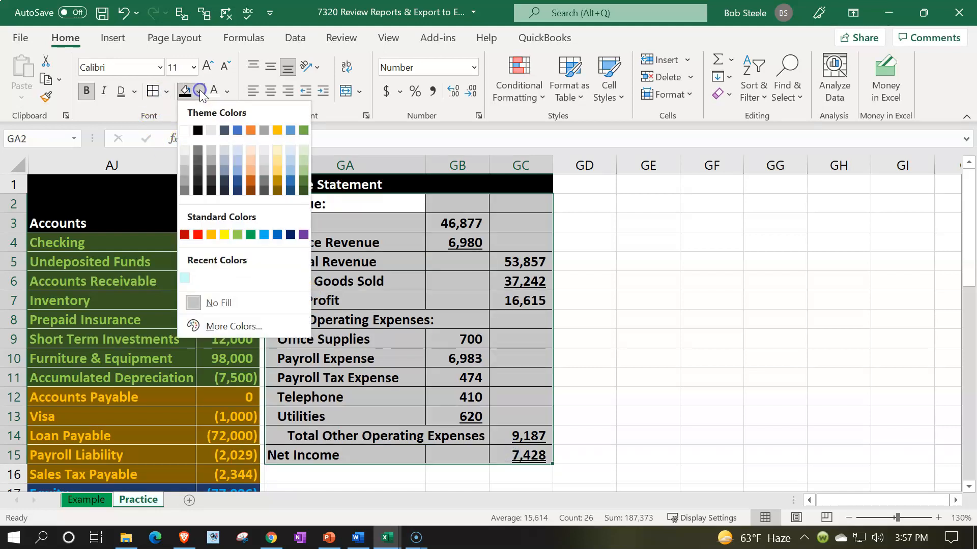
left_click(184, 277)
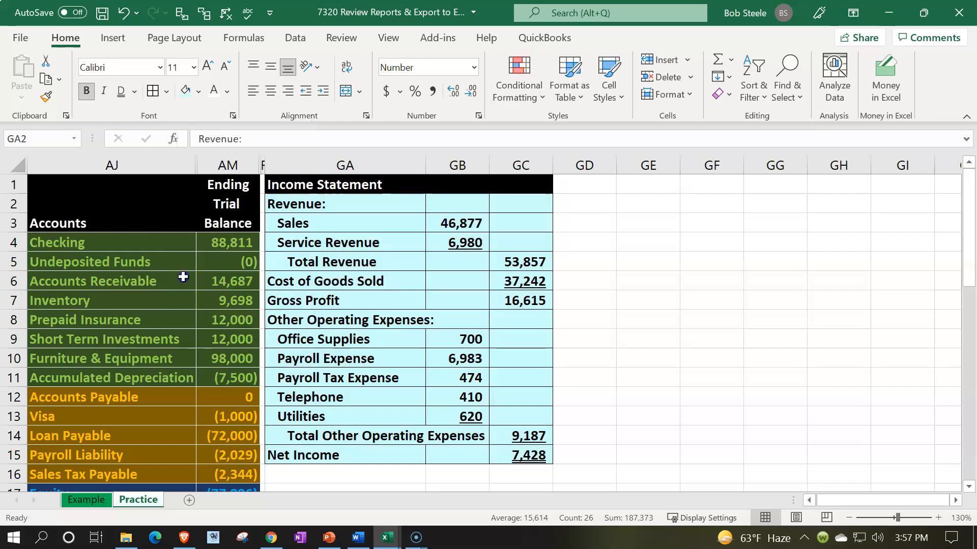
left_click(713, 304)
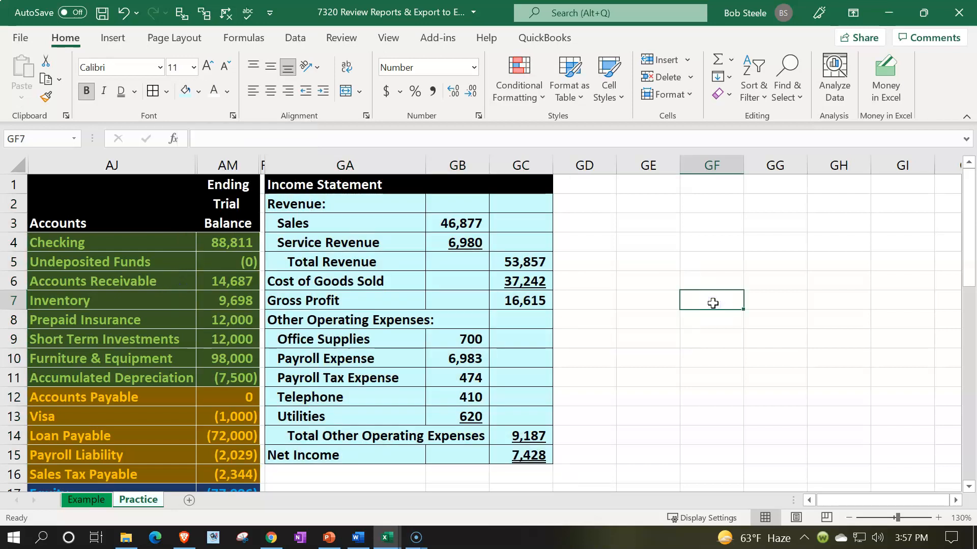
Copy the format of the narrow spacer column FZ to column GD beside the income statement.
left_click(276, 170)
left_click(263, 166)
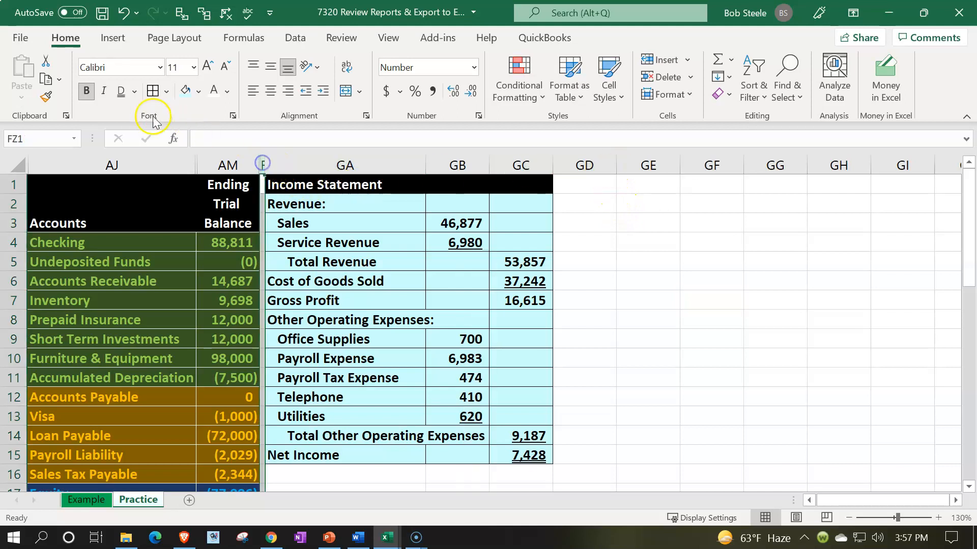
left_click(50, 99)
left_click(571, 167)
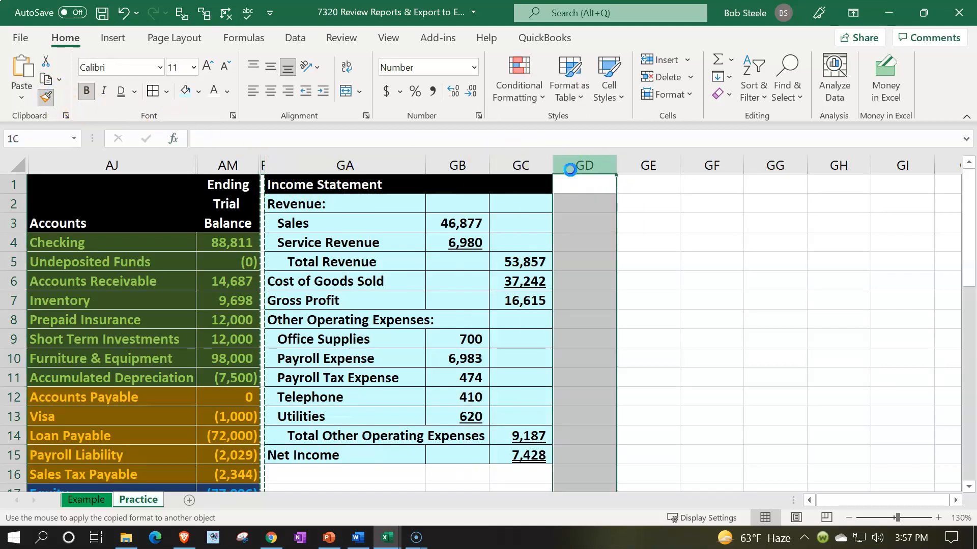
left_click(594, 194)
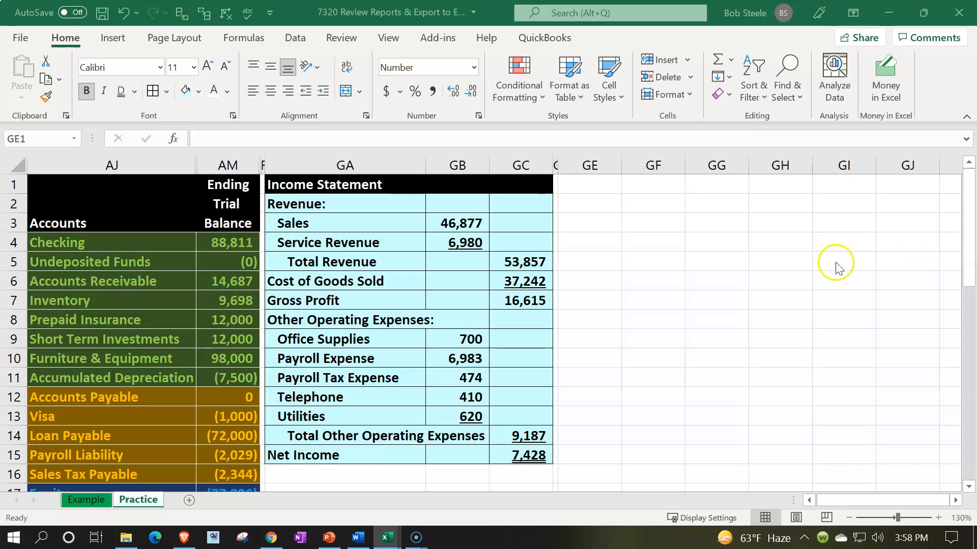
Enter the title Statement of Equity in GE1.
left_click(607, 188)
type("S")
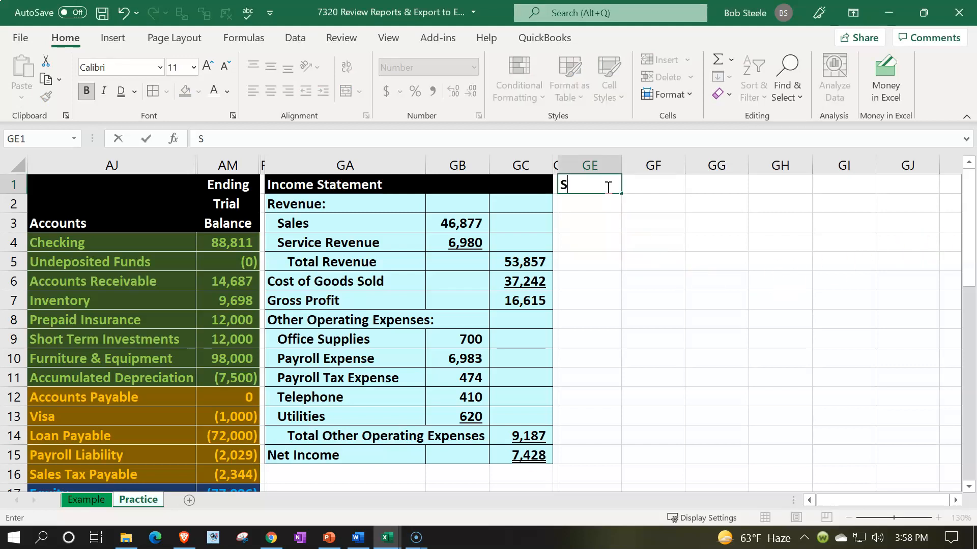
type("tatement of Equity")
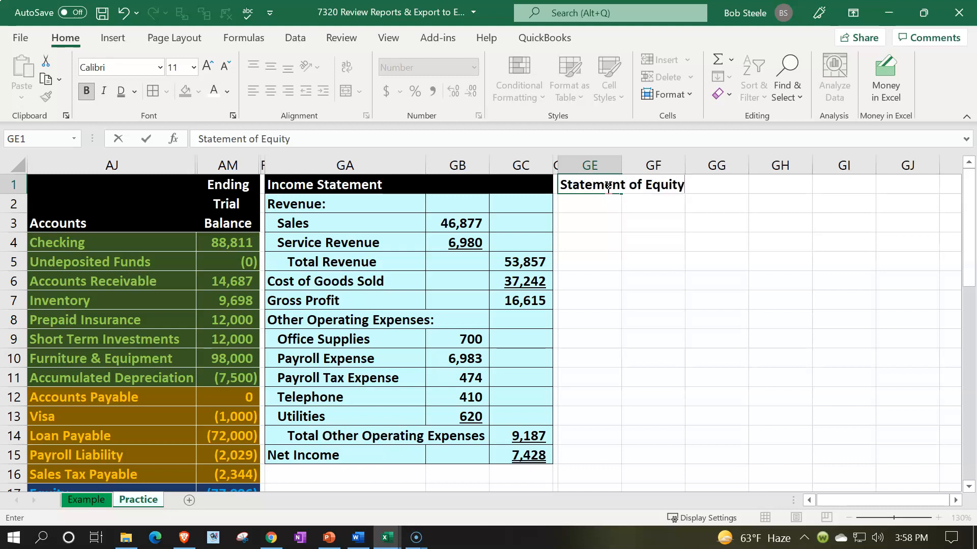
key("Return")
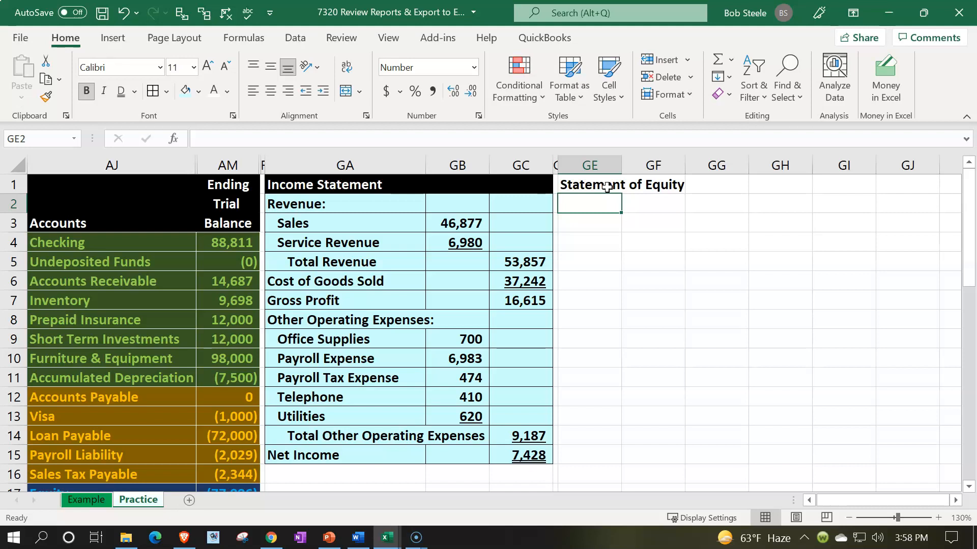
Widen column GE to fit the title and format the header GE1:GG1 with black fill and white text.
left_click_drag(621, 160, 779, 184)
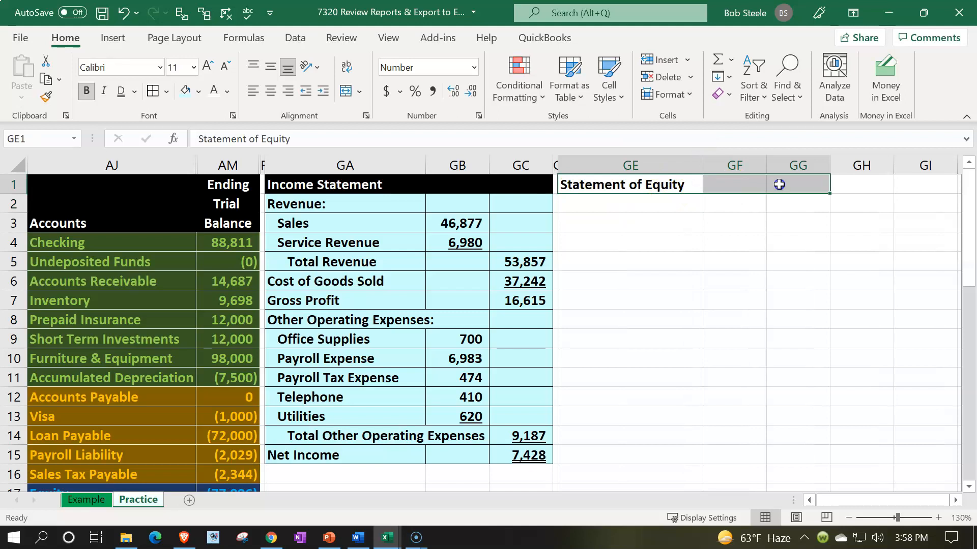
left_click(198, 92)
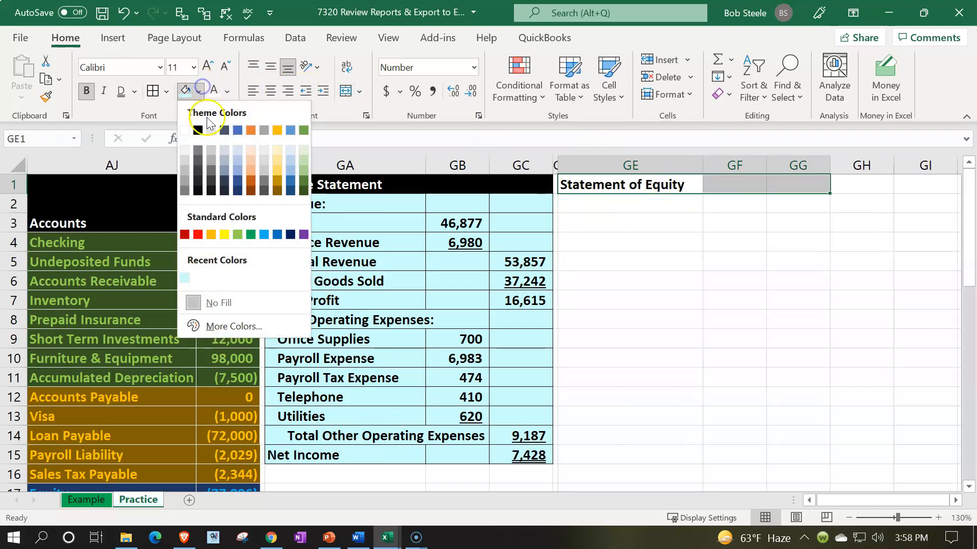
left_click(197, 127)
Enter the label Beginning Equity in GE2 below the Statement of Equity header.
left_click(623, 201)
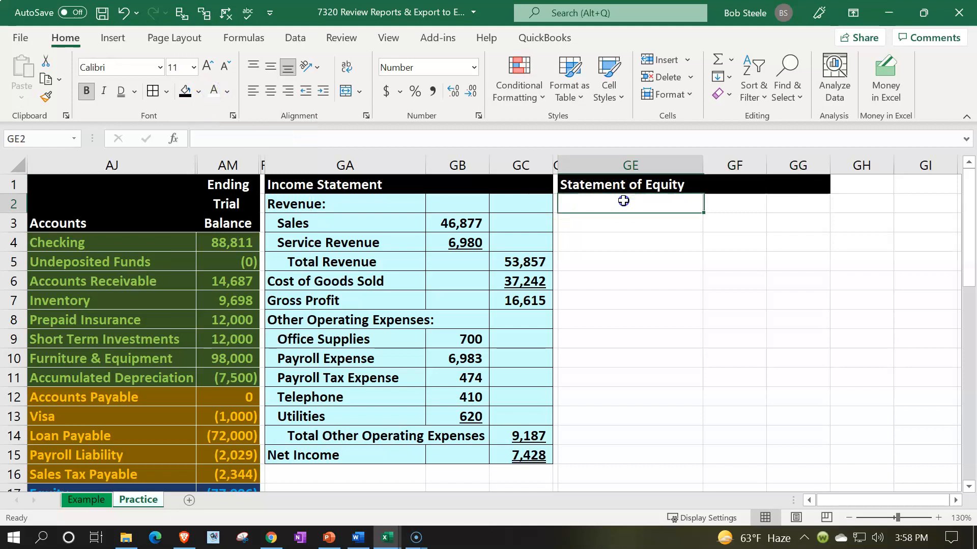
type("Be")
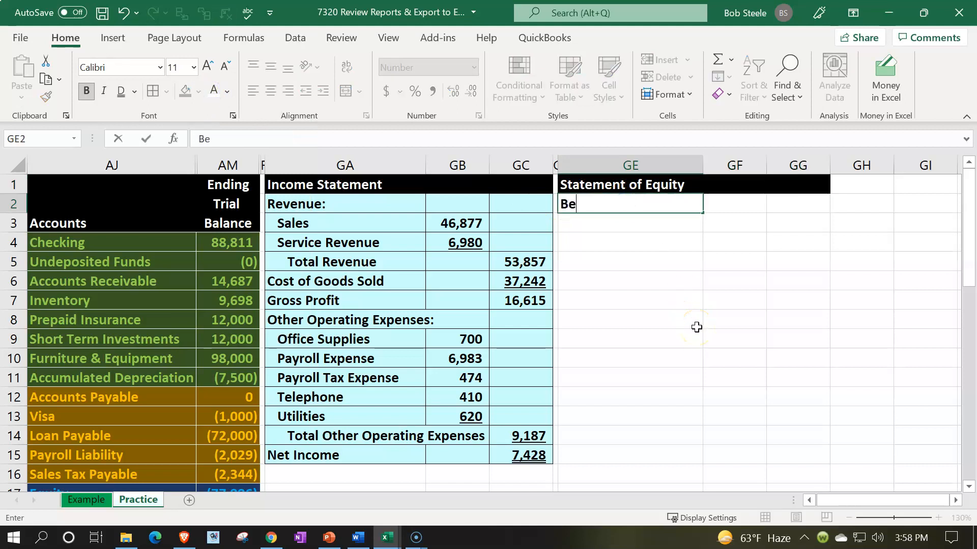
type("ginning Equity")
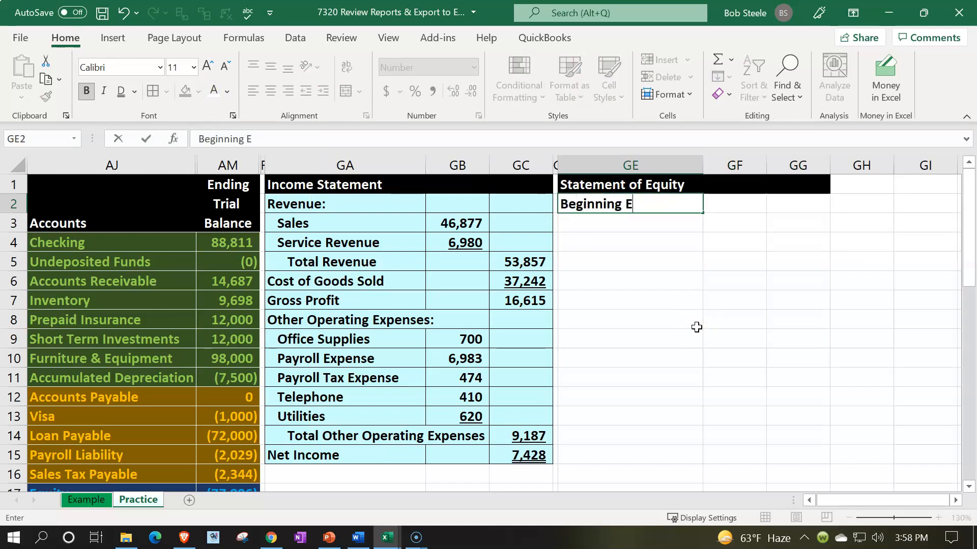
key("Tab")
key("Tab")
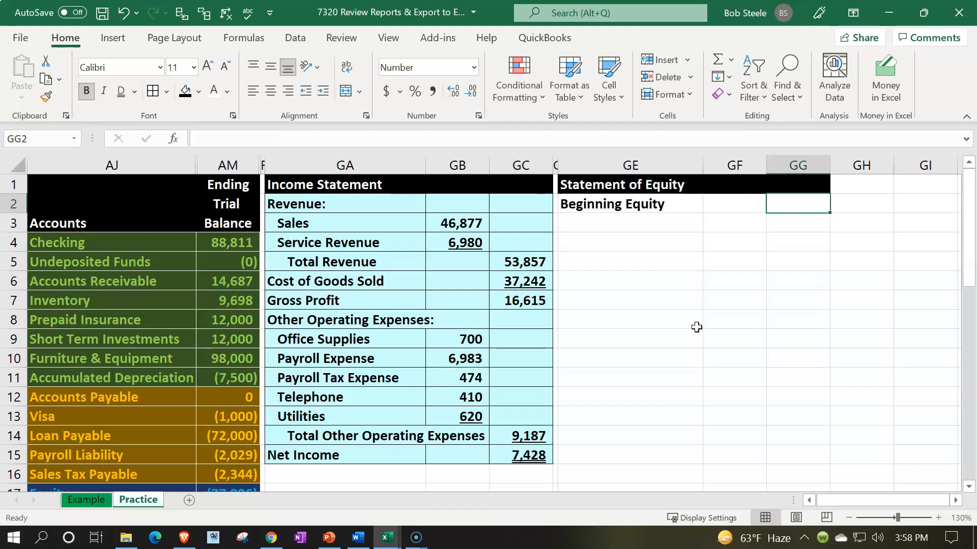
Examine the ending balances of Equity, Owner Investment and the income and expense accounts in the trial balance.
scroll(696, 331, "down", 3)
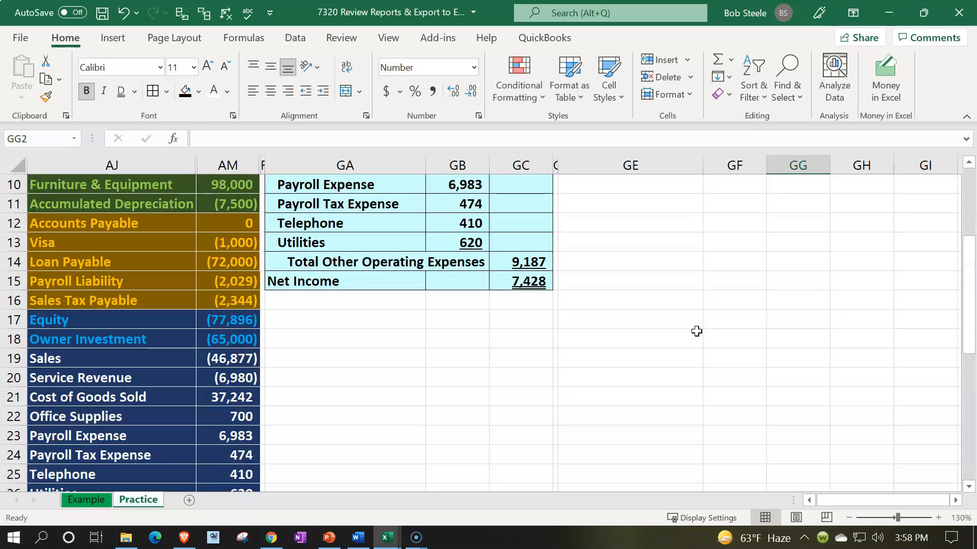
left_click(239, 320)
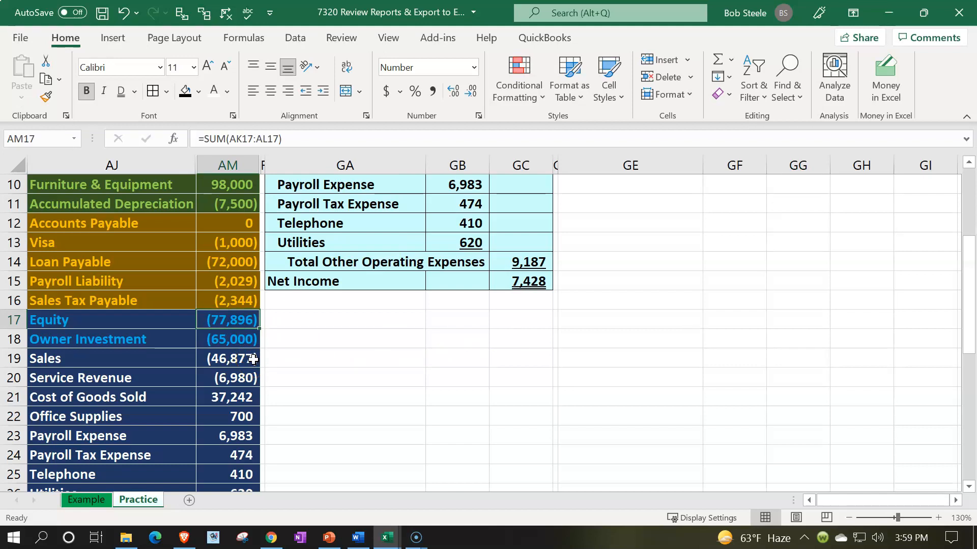
left_click_drag(166, 323, 229, 321)
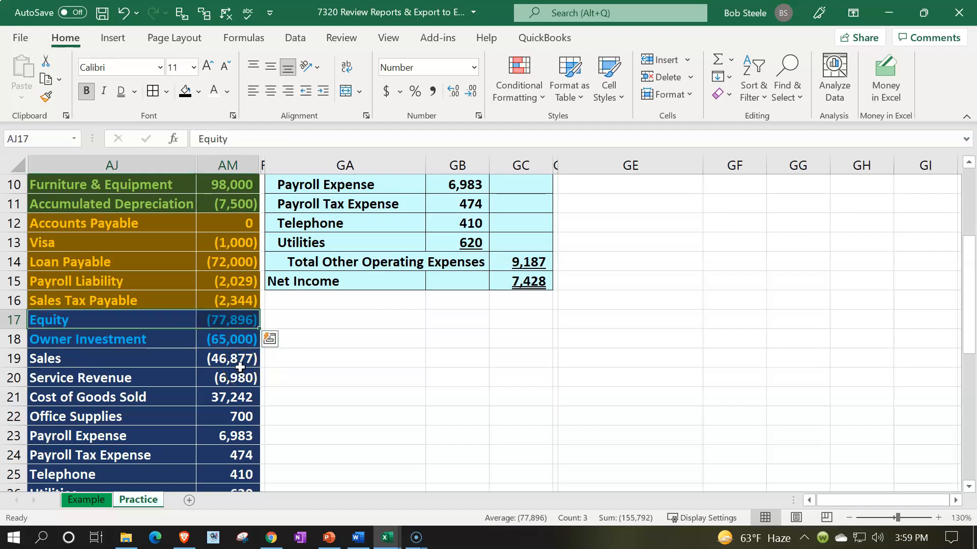
left_click_drag(229, 322, 231, 422)
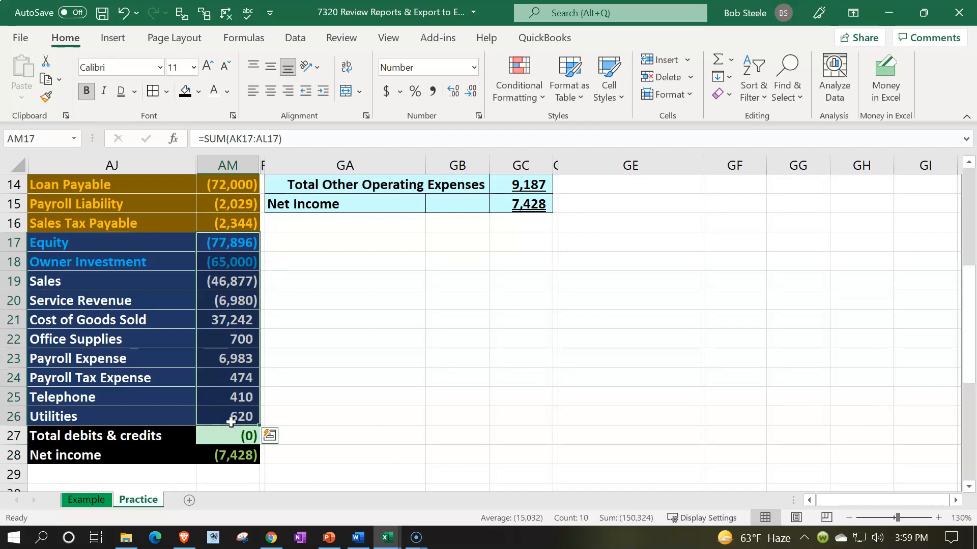
left_click(228, 244)
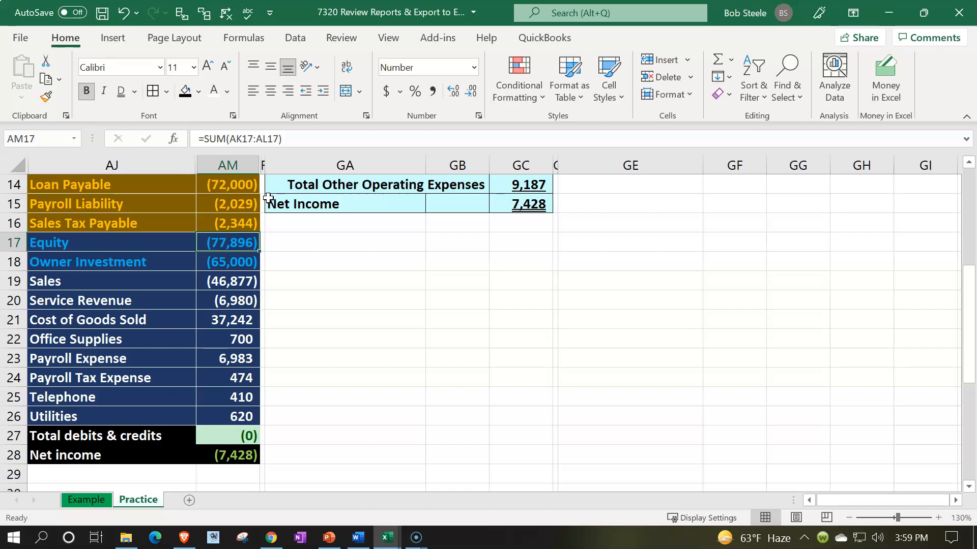
left_click(163, 261)
left_click_drag(163, 261, 228, 257)
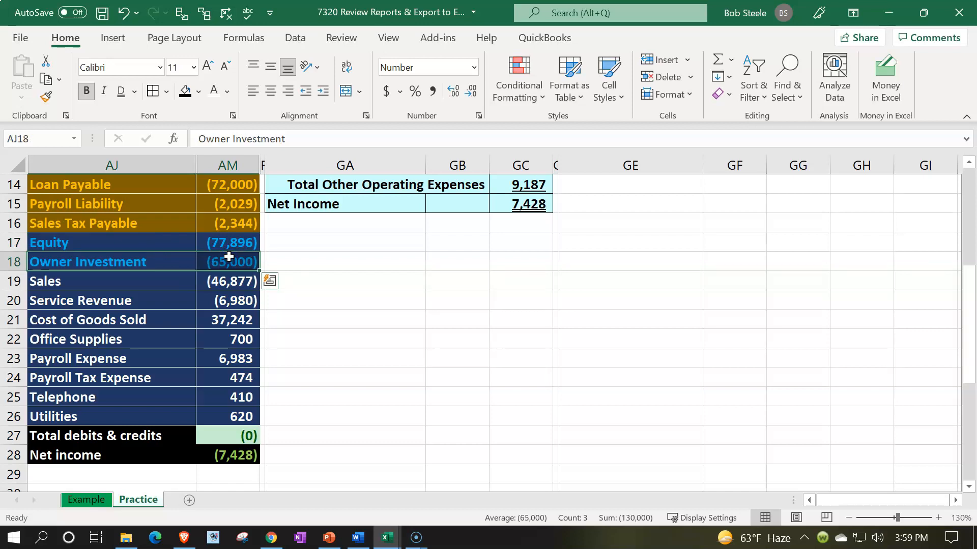
left_click(230, 242)
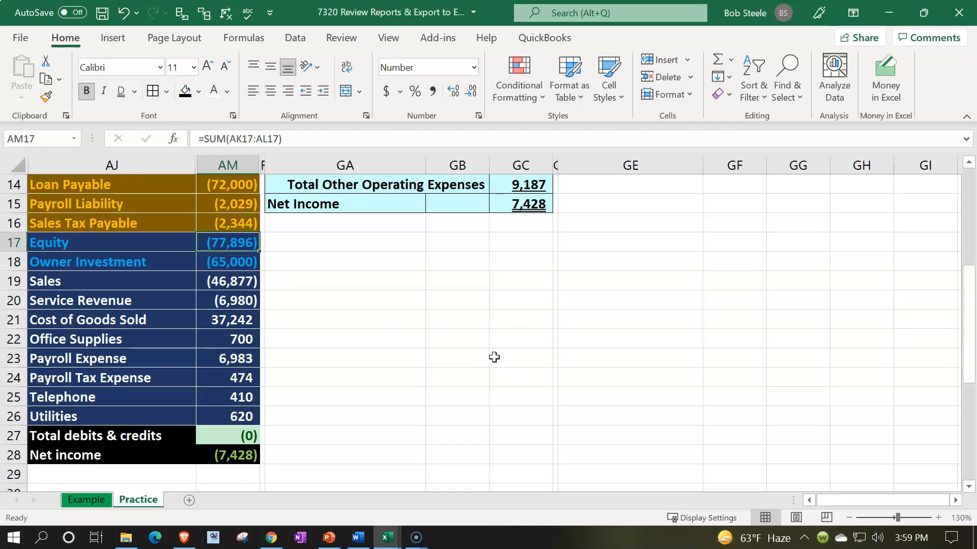
Link Beginning Equity in GG2 to the negative of the trial balance's Equity amount in AM17 and select GE3.
scroll(493, 357, "up", 5)
left_click(798, 202)
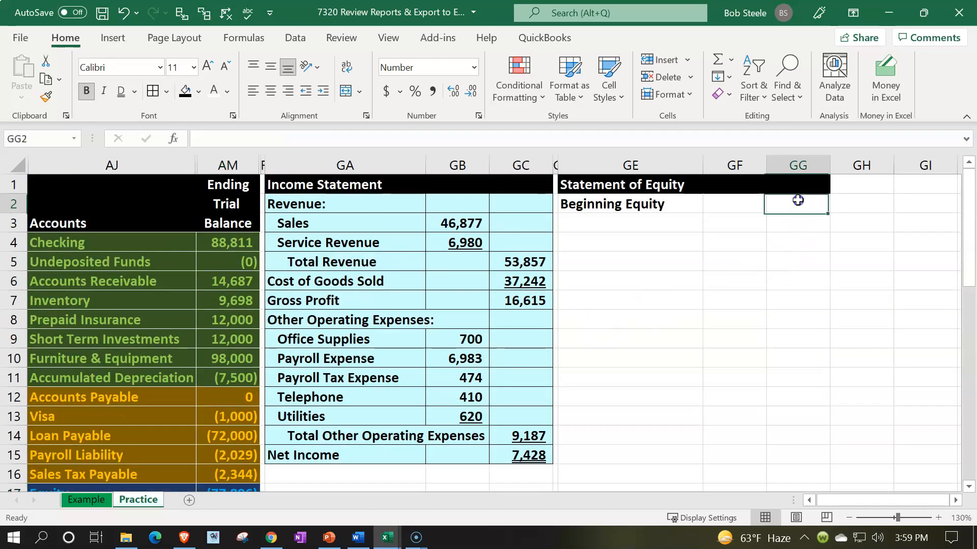
type("-")
key("Down")
key("Down")
key("Down")
key("Down")
key("Down")
key("Down")
key("Down")
key("Down")
key("Down")
key("Down")
key("Down")
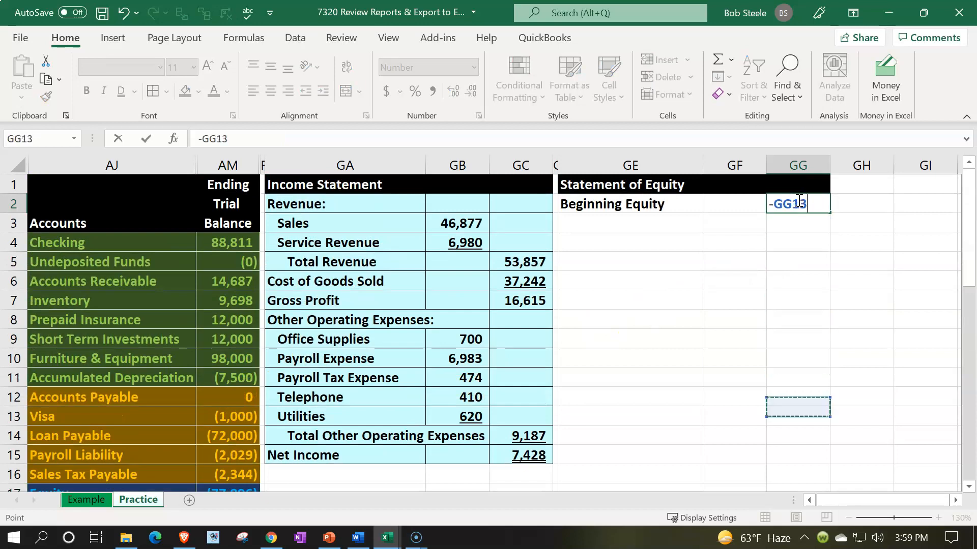
key("Down")
key("Down")
key("Down")
key("Down")
key("Down")
key("Down")
key("Down")
key("Down")
key("Down")
key("Down")
key("Left")
key("Left")
key("Left")
key("Left")
key("Left")
key("Left")
key("Left")
key("Left")
key("Up")
key("Up")
key("Up")
key("Up")
key("Up")
key("Up")
key("Return")
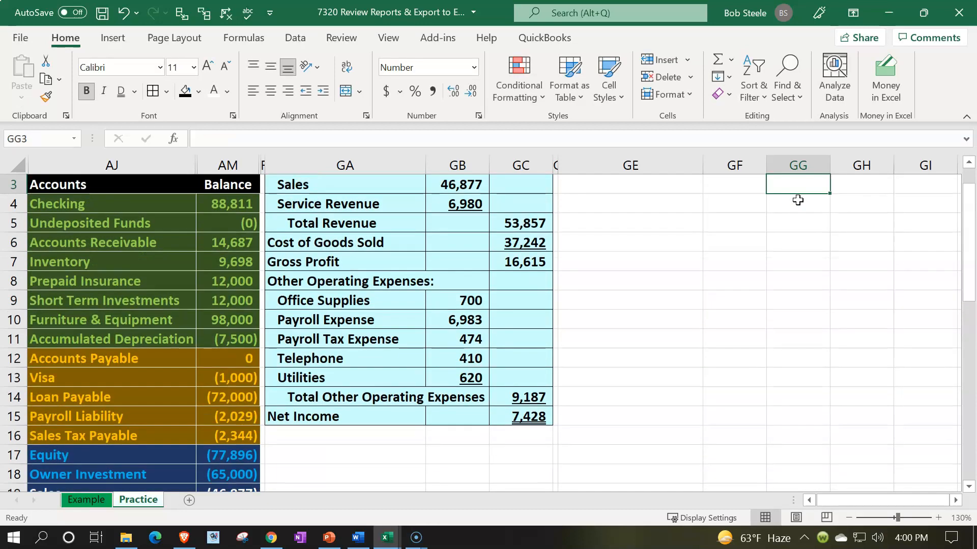
key("Up")
key("Up")
key("Down")
key("Left")
key("Left")
key("Down")
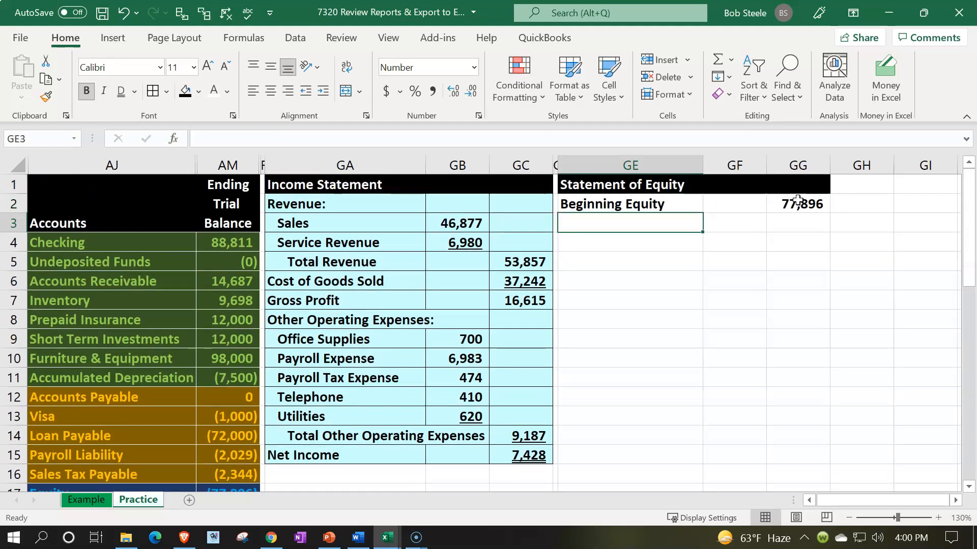
type("=")
key("Down")
key("Down")
key("Down")
key("Down")
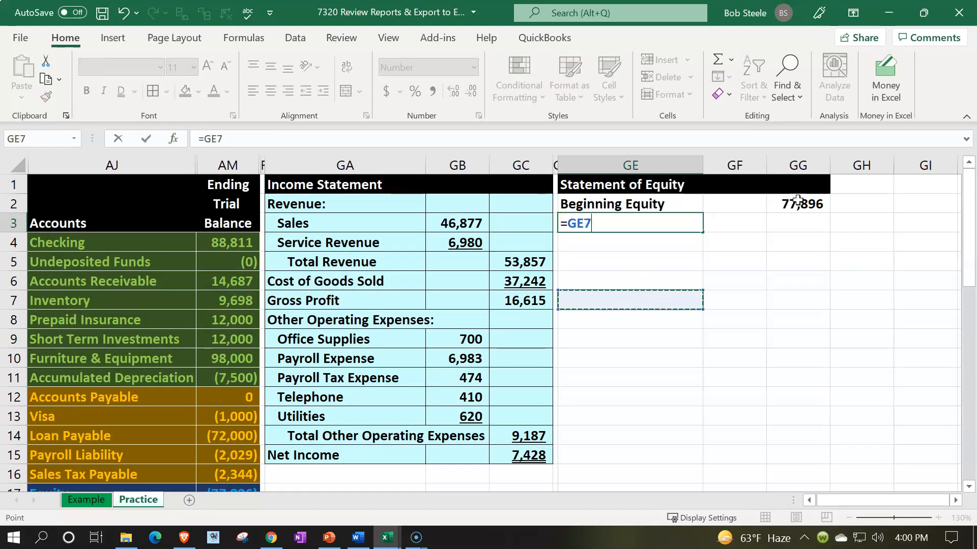
key("BackSpace")
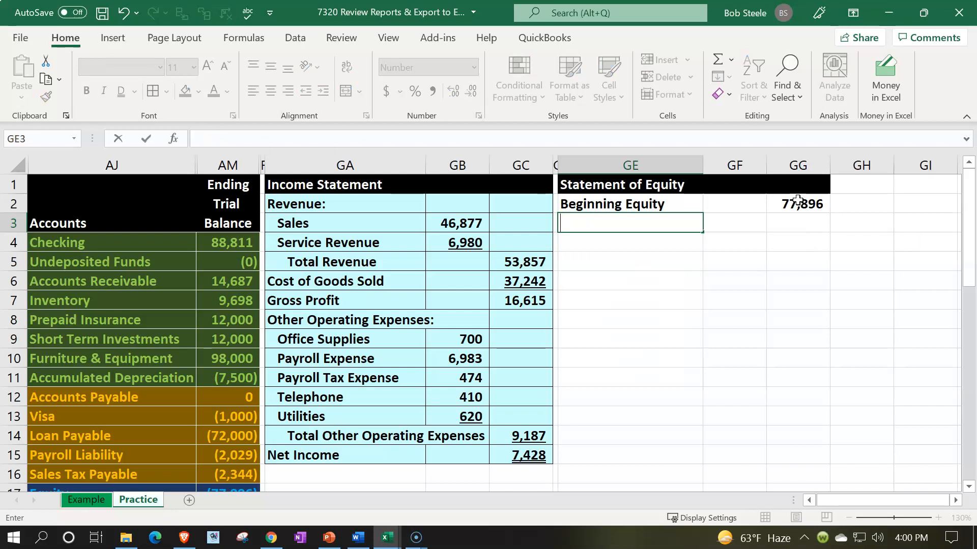
Enter the label Change in Equity: with a closing colon in GE3.
type("Chan")
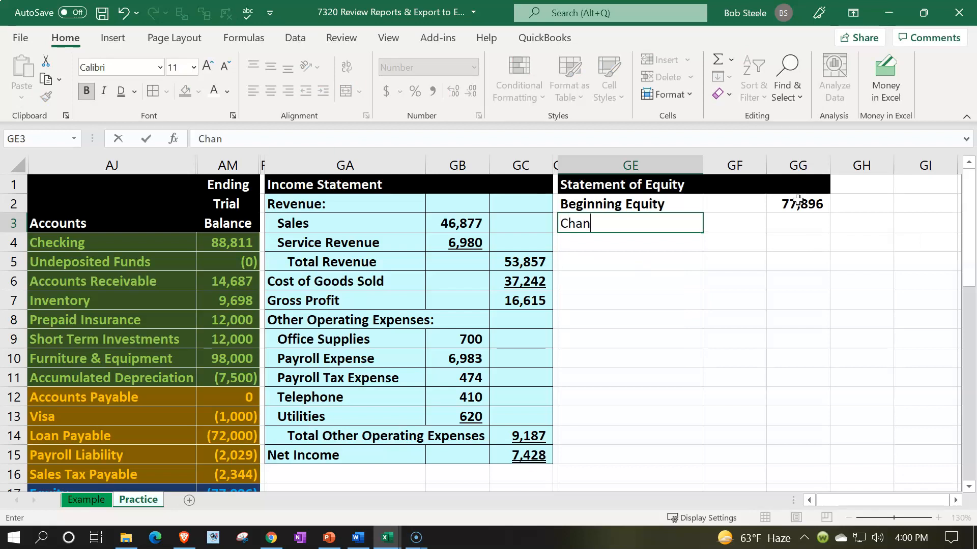
type("ge in Equity")
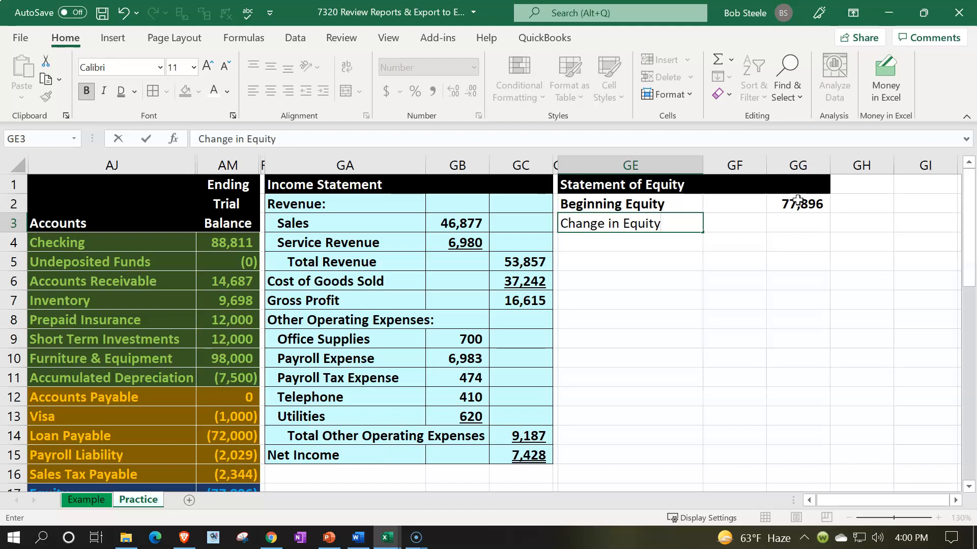
key("Return")
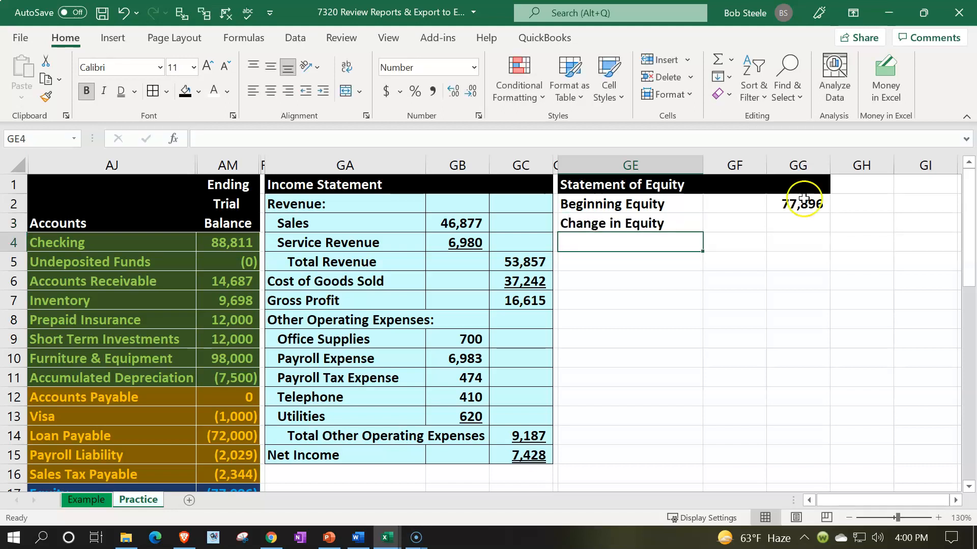
double_click(695, 221)
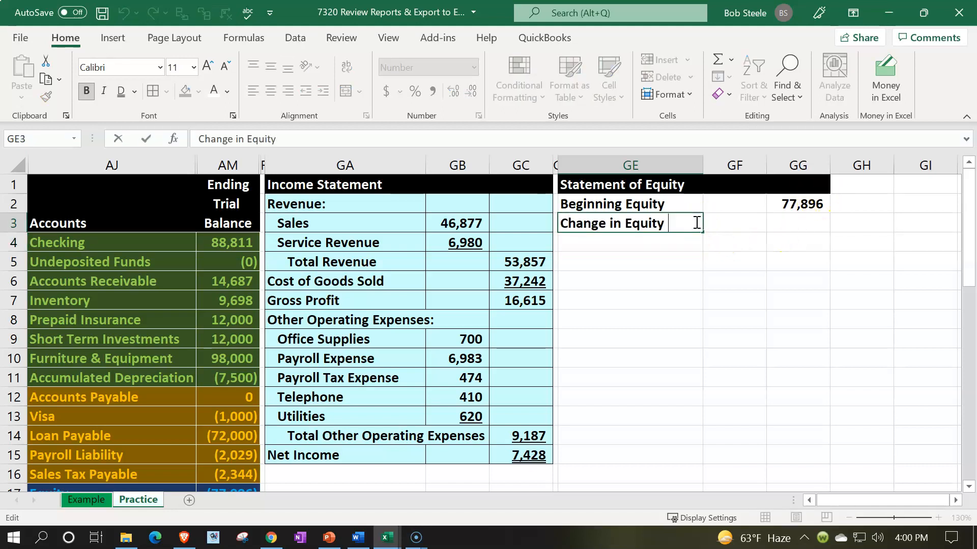
type(":")
key("Return")
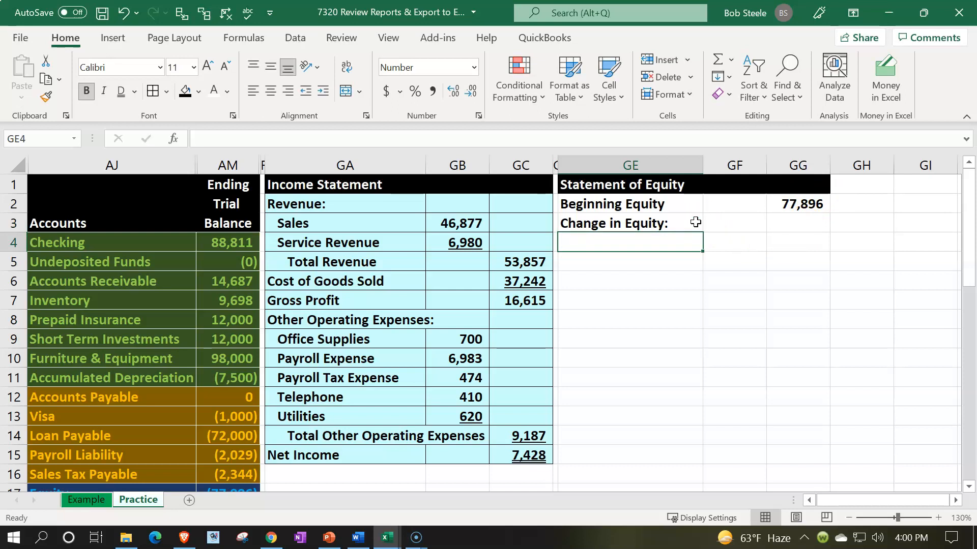
Link the label in GE4 to the Owner Investment account name in AJ18 of the trial balance.
type("=")
key("Down")
key("Down")
key("Down")
key("Down")
key("Down")
key("Down")
key("Down")
key("Down")
key("Down")
key("Down")
key("Down")
key("Down")
key("Down")
key("Down")
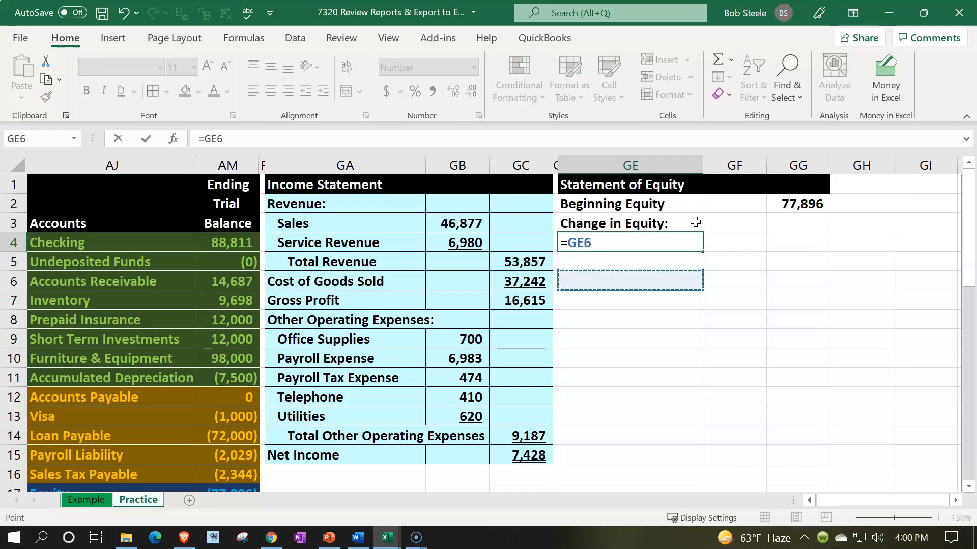
key("Down")
key("Left")
key("Left")
key("Left")
key("Left")
key("Left")
key("Left")
key("Left")
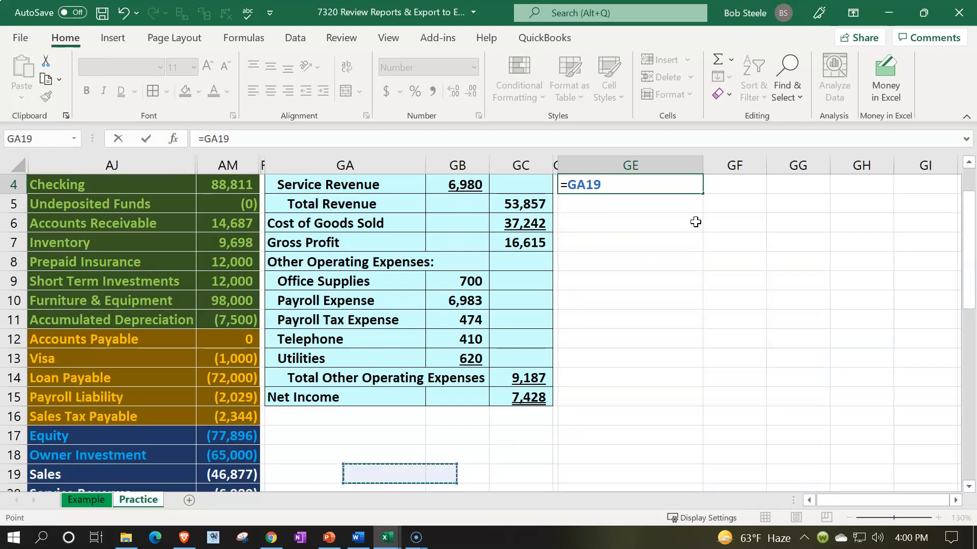
key("Up")
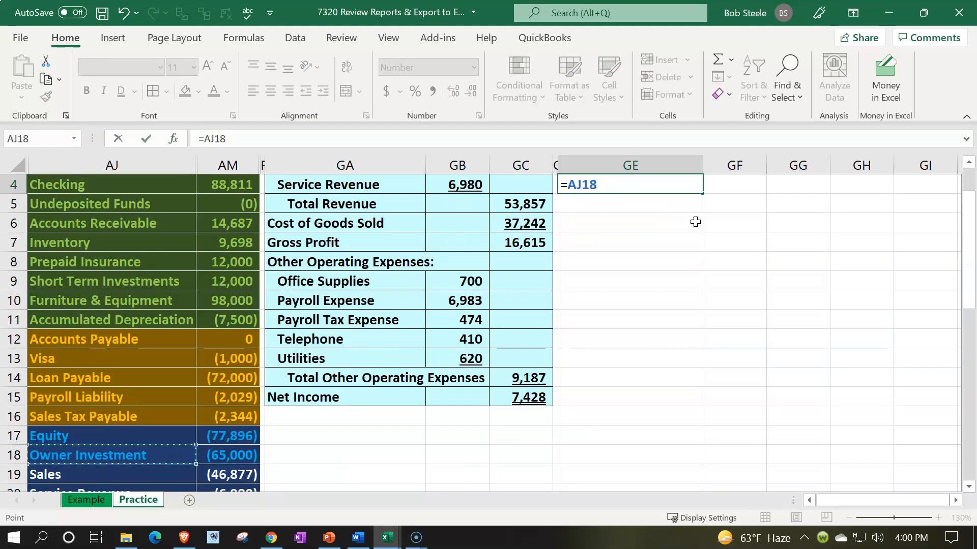
key("Return")
key("Up")
key("Up")
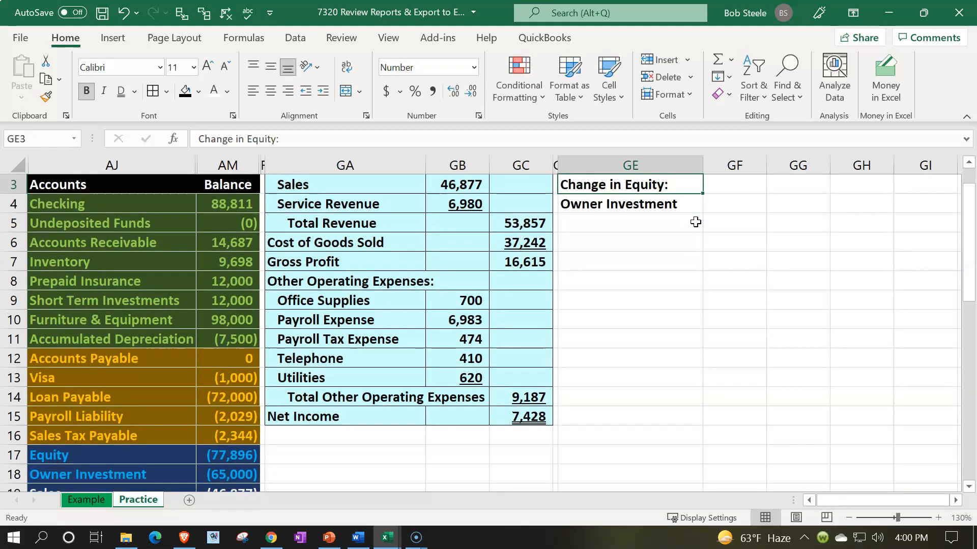
Set the Owner Investment amount in GF4 to the negative of the trial balance amount with the formula -AM18.
key("Down")
key("Right")
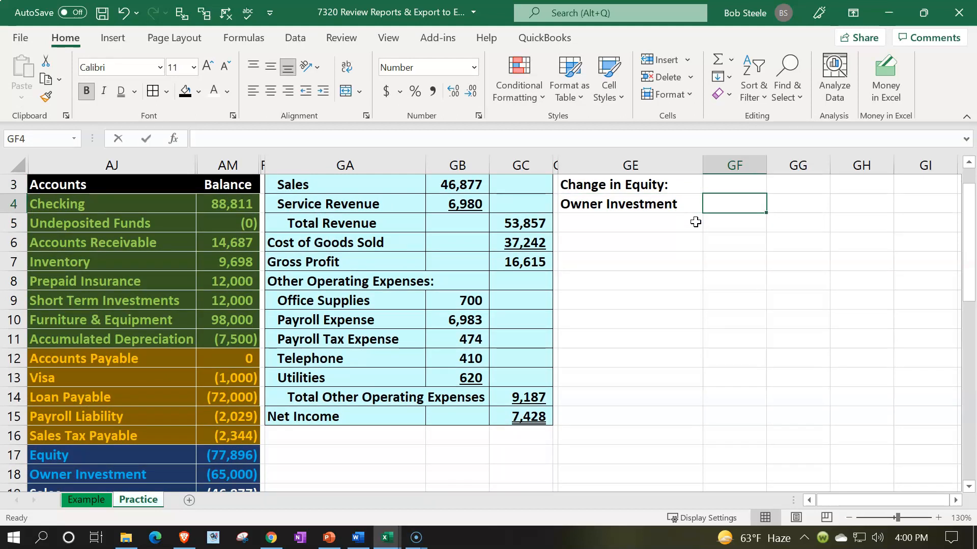
type("-")
key("Down")
key("Down")
key("Down")
key("Down")
key("Down")
key("Down")
key("Down")
key("Down")
key("Down")
key("Down")
key("Down")
key("Down")
key("Left")
key("Left")
key("Left")
key("Left")
key("Left")
key("Left")
key("Left")
key("Down")
key("Down")
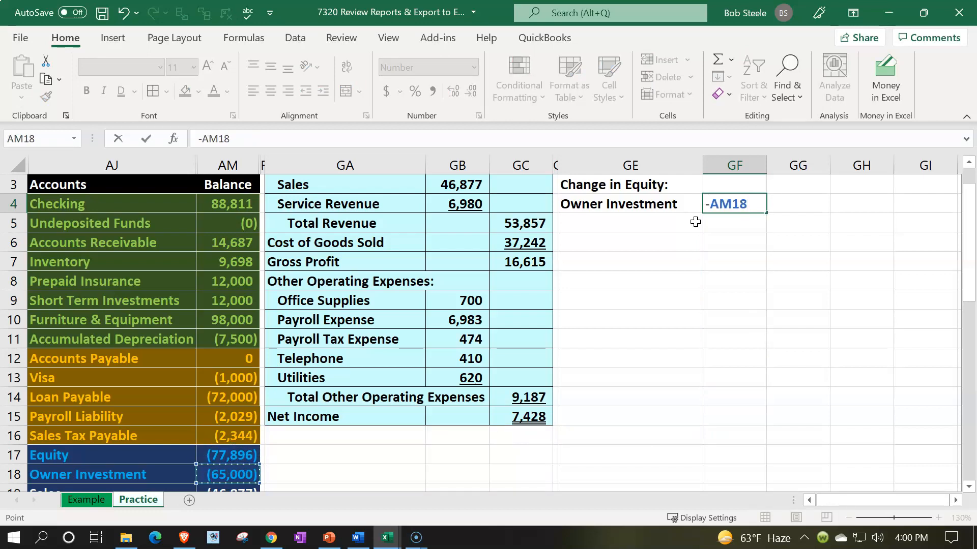
key("Return")
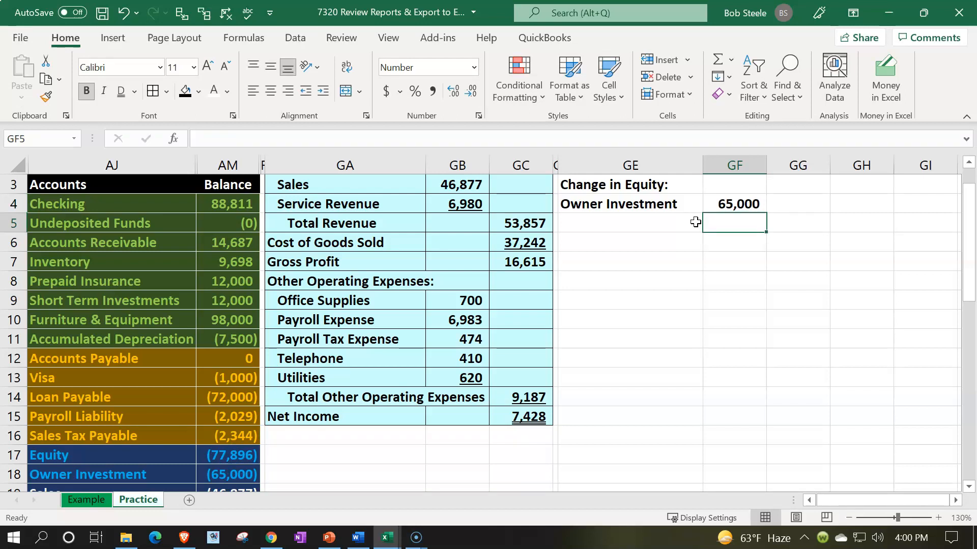
Check the Net Income in GC15 against the trial balance's net income and the sum of AM19:AM26.
left_click(695, 221)
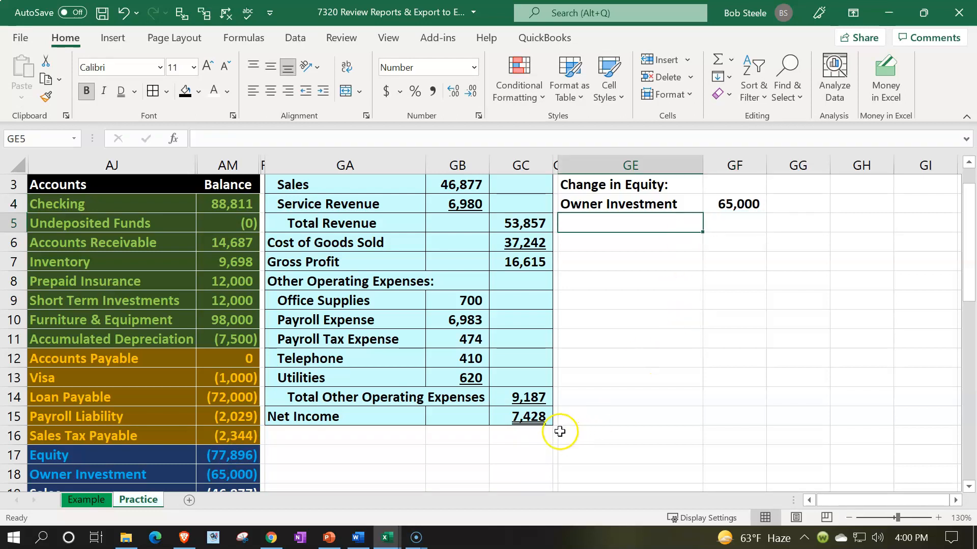
left_click(531, 417)
scroll(359, 381, "down", 4)
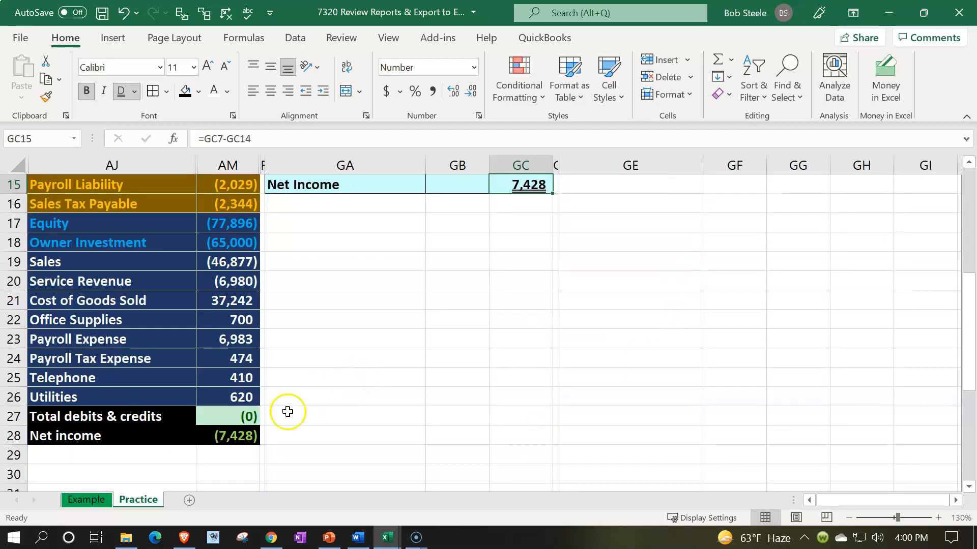
left_click(252, 435)
left_click_drag(236, 263, 241, 390)
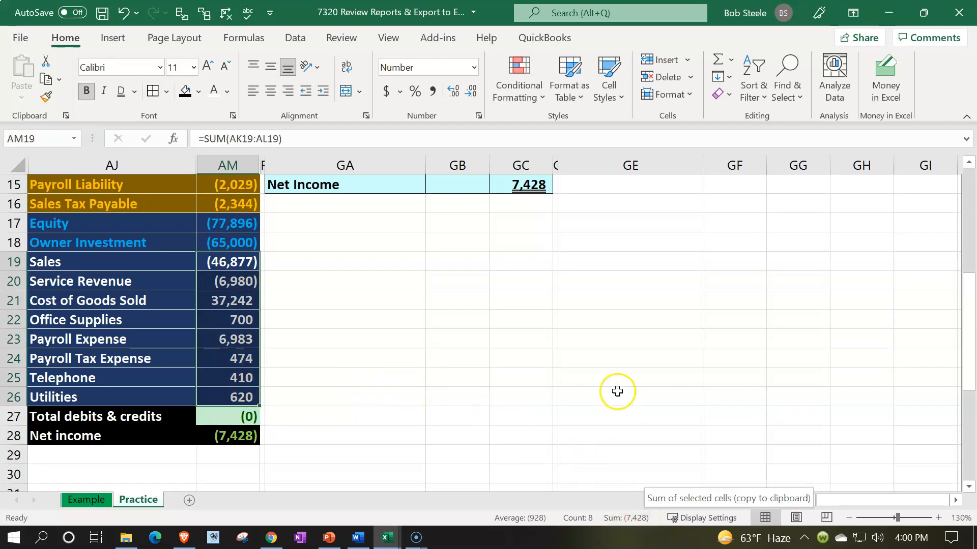
Link the label in GE5 to the Net Income label in GA15 of the income statement.
scroll(617, 392, "up", 4)
left_click(615, 223)
type("=")
key("Down")
key("Down")
key("Down")
key("Down")
key("Down")
key("Down")
key("Down")
key("Down")
key("Down")
key("Down")
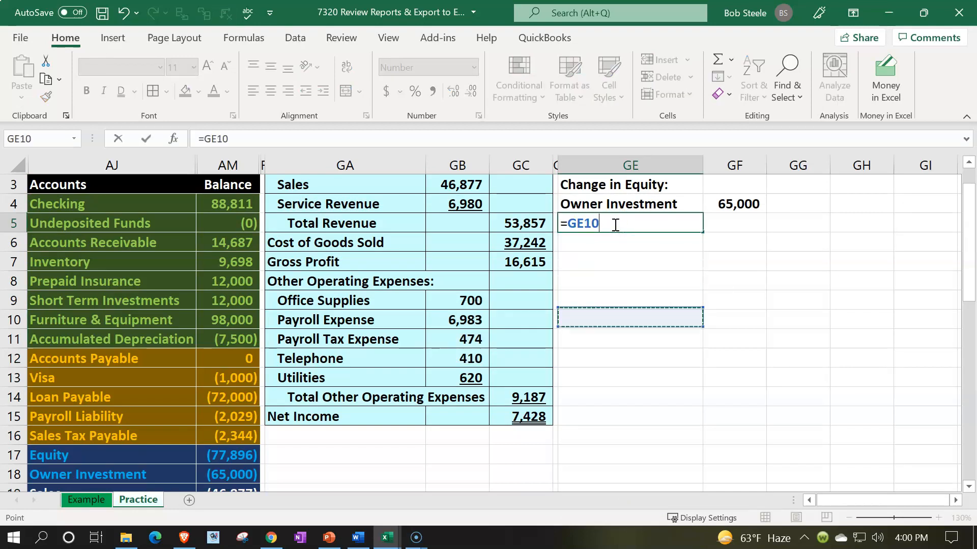
key("Left")
key("Left")
key("Left")
key("Left")
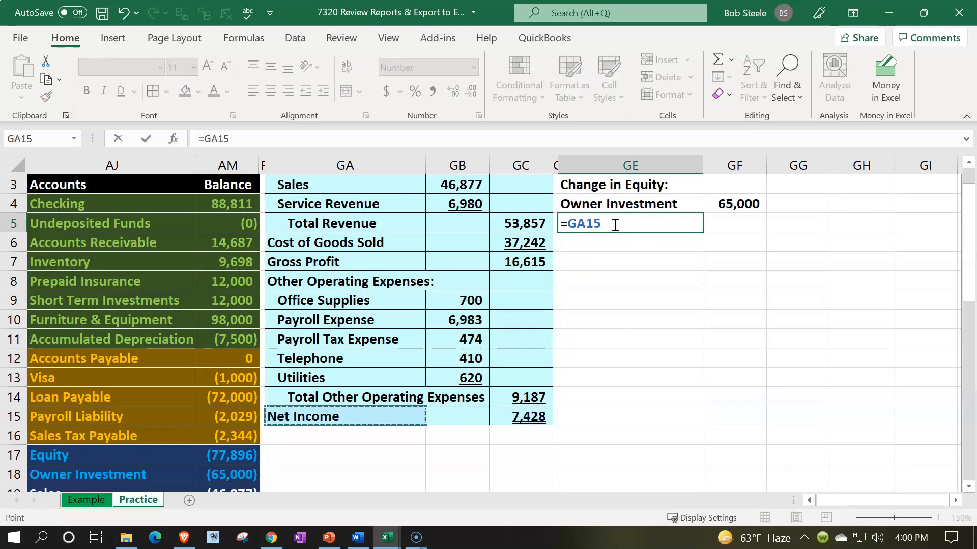
key("Tab")
Link the Net Income amount in GF5 to the income statement's net income in GC15.
type("=")
key("Left")
key("Left")
key("Left")
key("Down")
key("Down")
key("Down")
key("Down")
key("Down")
key("Down")
key("Down")
key("Down")
key("Down")
key("Down")
key("Return")
Enter the label Change in equity, without a colon, in GE6 below Net Income.
type("Change in eq")
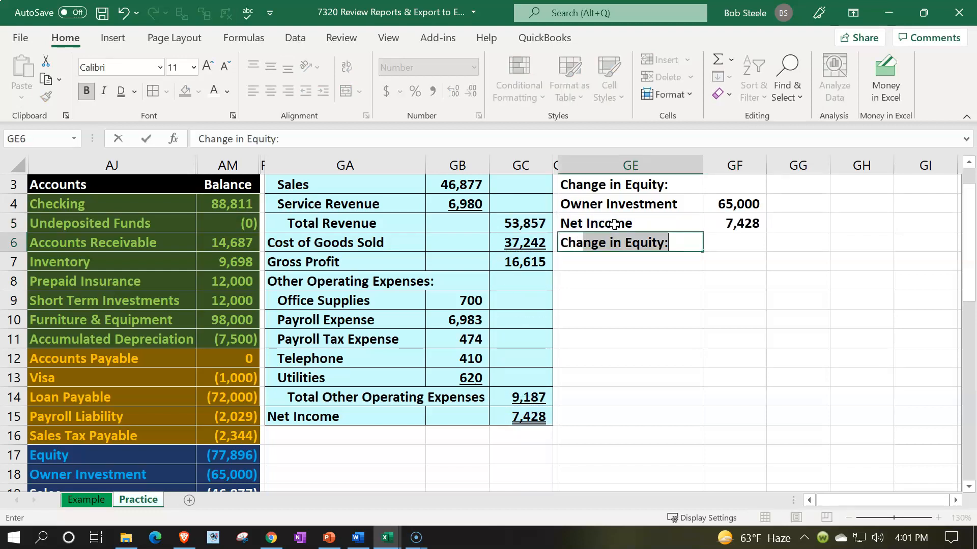
type("uity")
key("BackSpace")
key("Tab")
key("Tab")
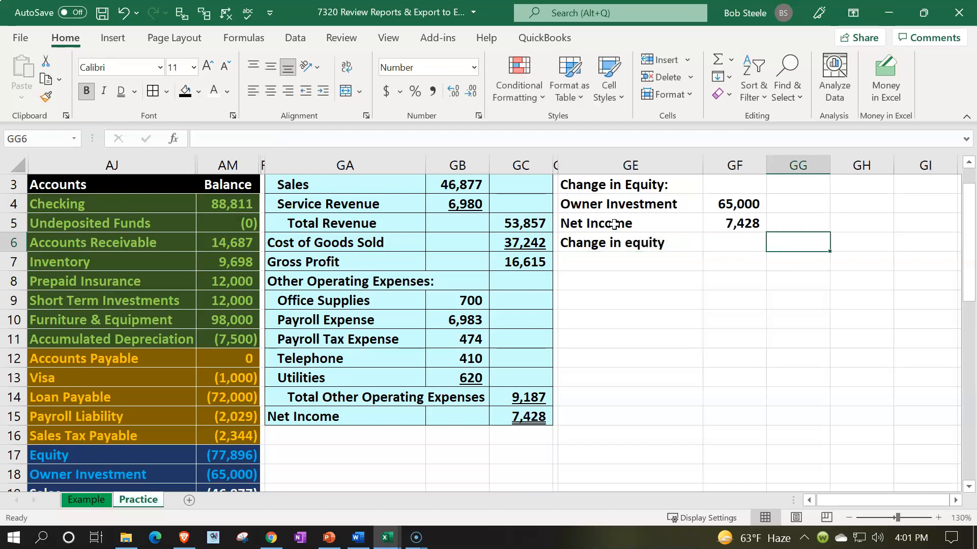
Total the owner investment and net income amounts GF4:GF5 with a SUM formula in GG6.
type("=sum(")
key("Left")
key("Up")
key("Up")
key("shift+Down")
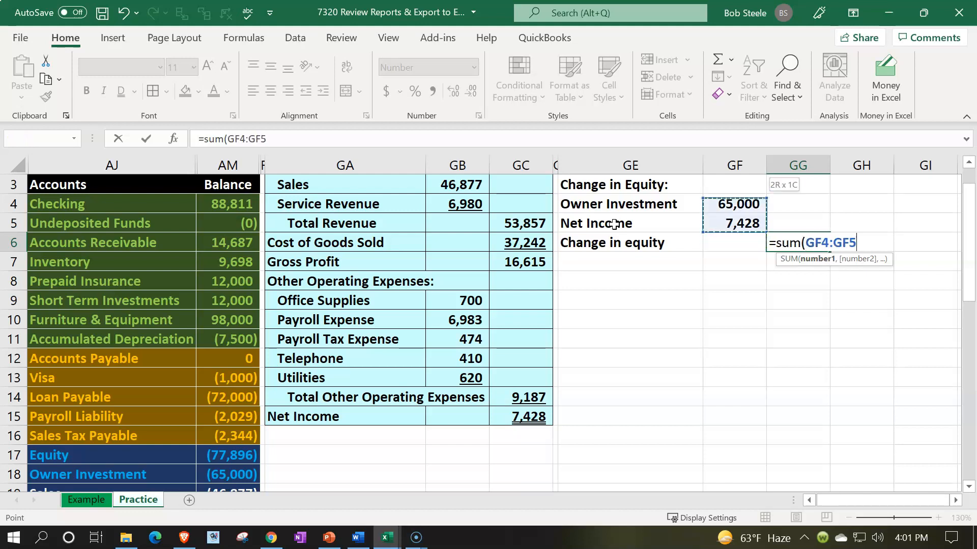
key("Return")
Underline the Net Income amount in GF5 of the statement of equity.
scroll(686, 310, "up", 1)
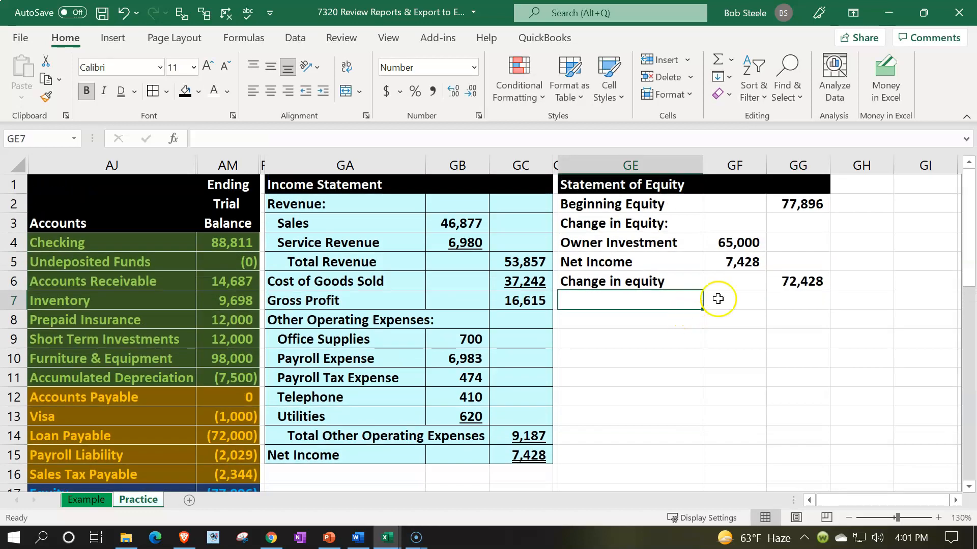
left_click(738, 261)
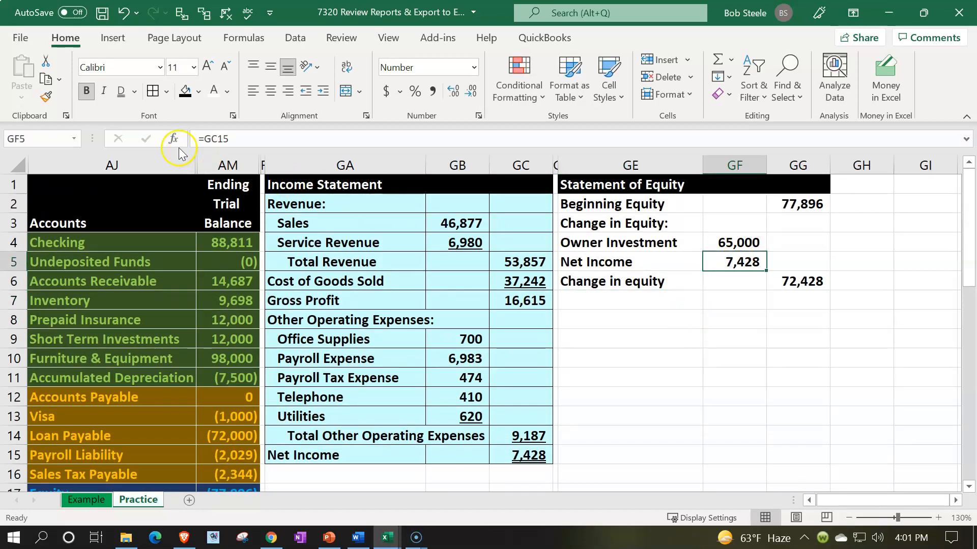
left_click(134, 92)
left_click(132, 111)
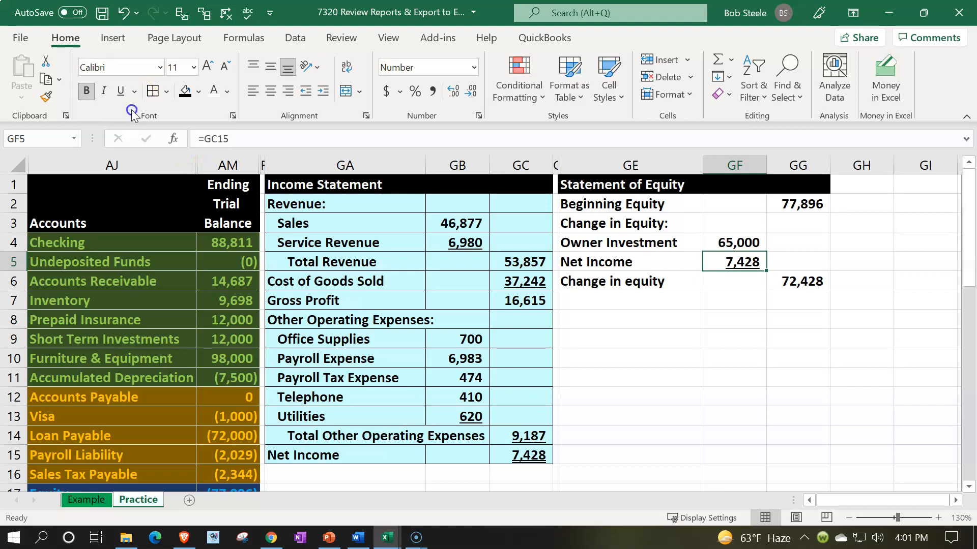
Enter the label Ending equity in GE7 below the Change in equity label.
left_click(607, 298)
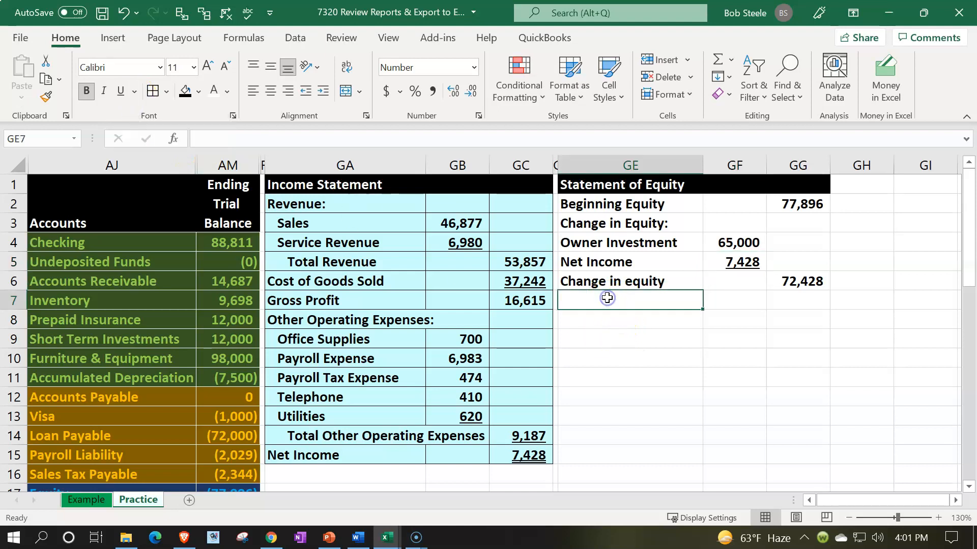
type("Endi")
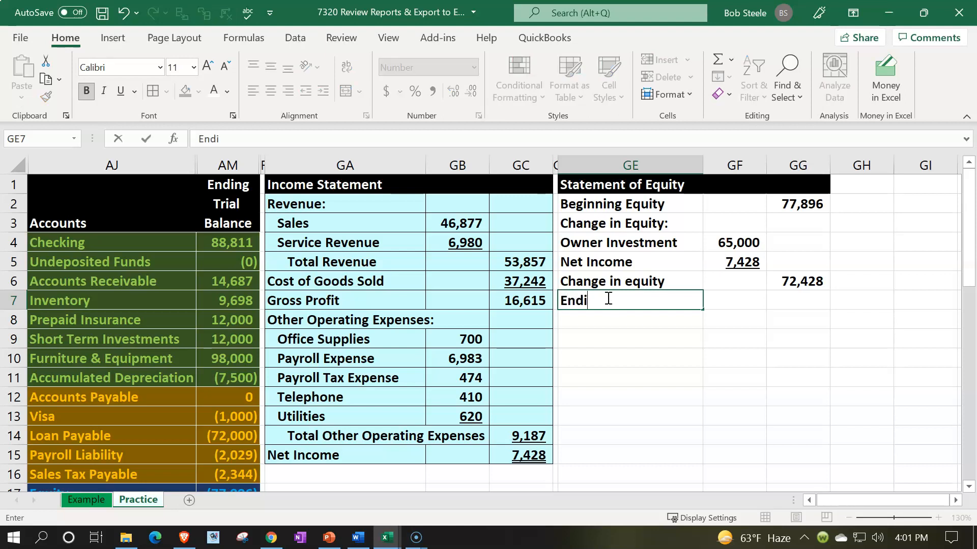
type("ng equity")
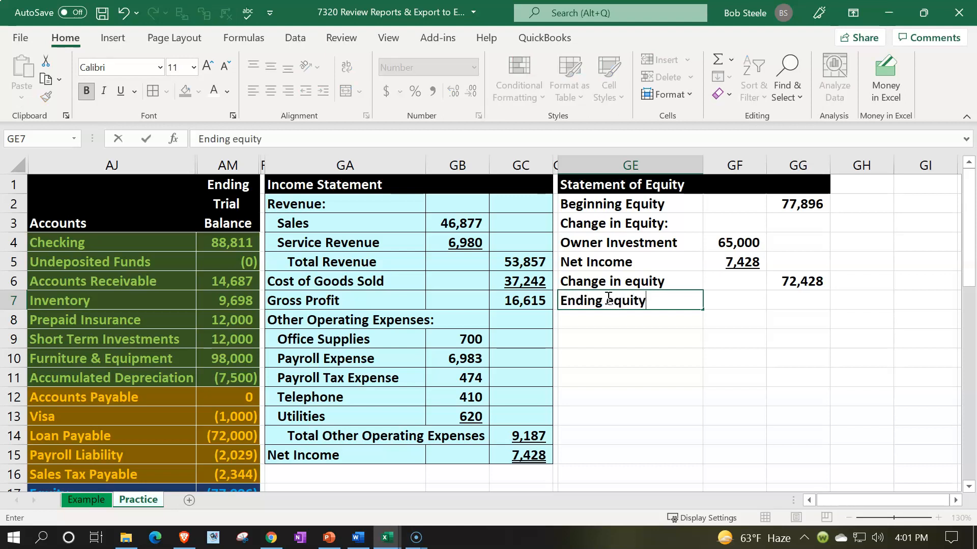
key("Tab")
key("Tab")
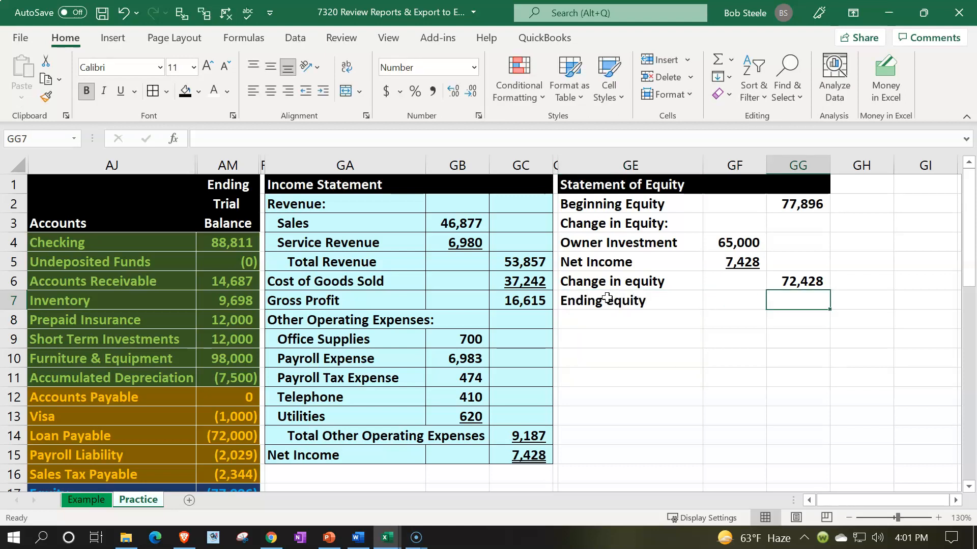
Total the beginning equity and change in equity amounts with a SUM formula in GG7, and underline the change in equity amount in GG6.
type("=sum(")
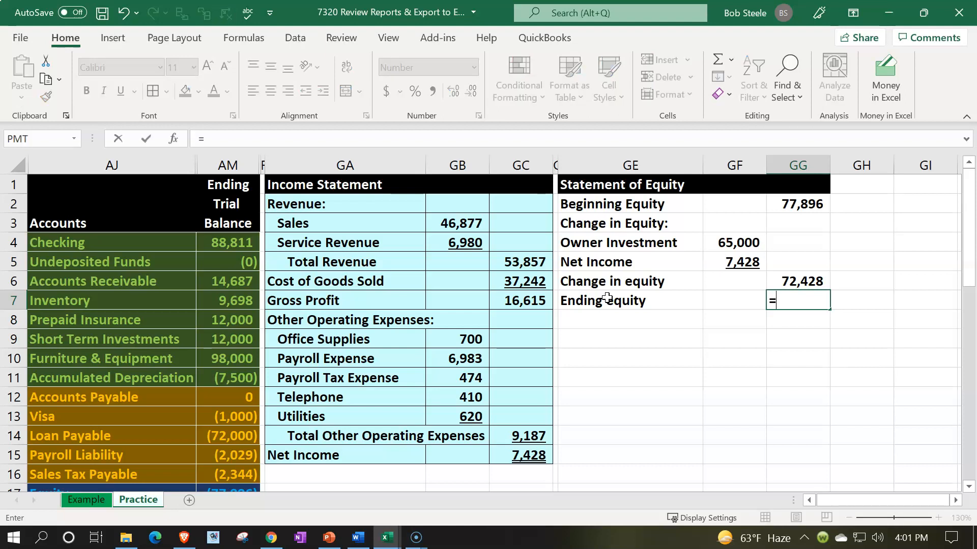
key("Up")
key("shift+Up")
key("shift+Up")
key("shift+Up")
key("shift+Up")
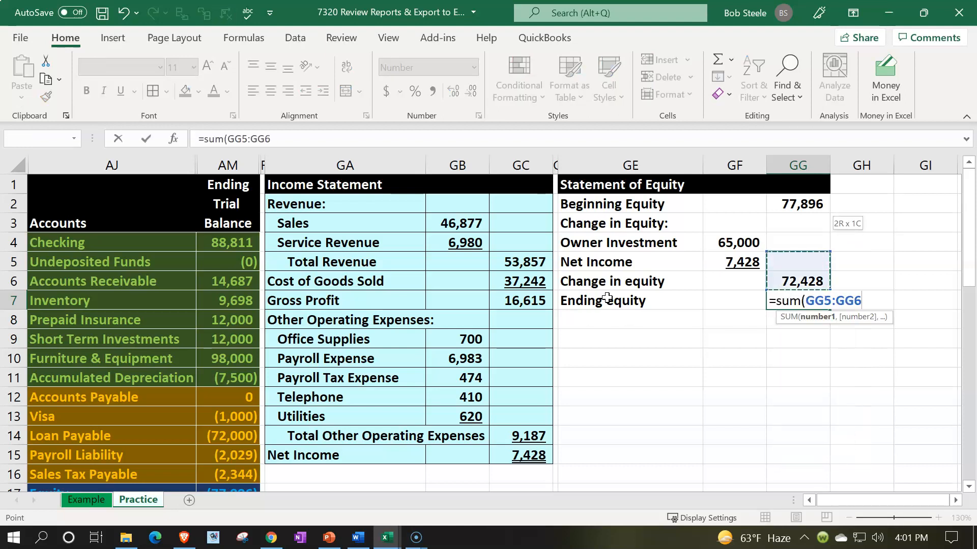
key("Return")
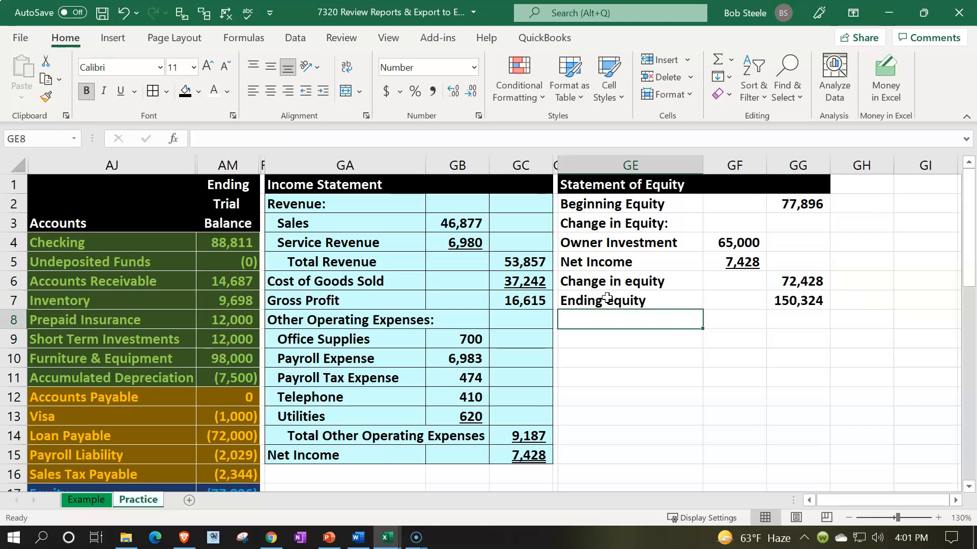
left_click(769, 276)
left_click(119, 92)
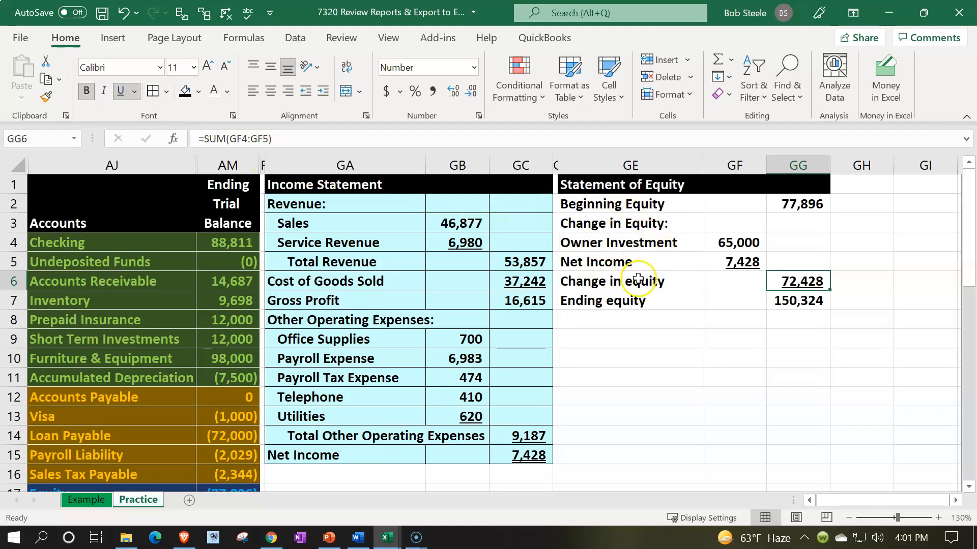
Capitalize the word Equity in the labels Ending Equity in GE7 and Change in Equity in GE6.
double_click(612, 301)
key("BackSpace")
type("E")
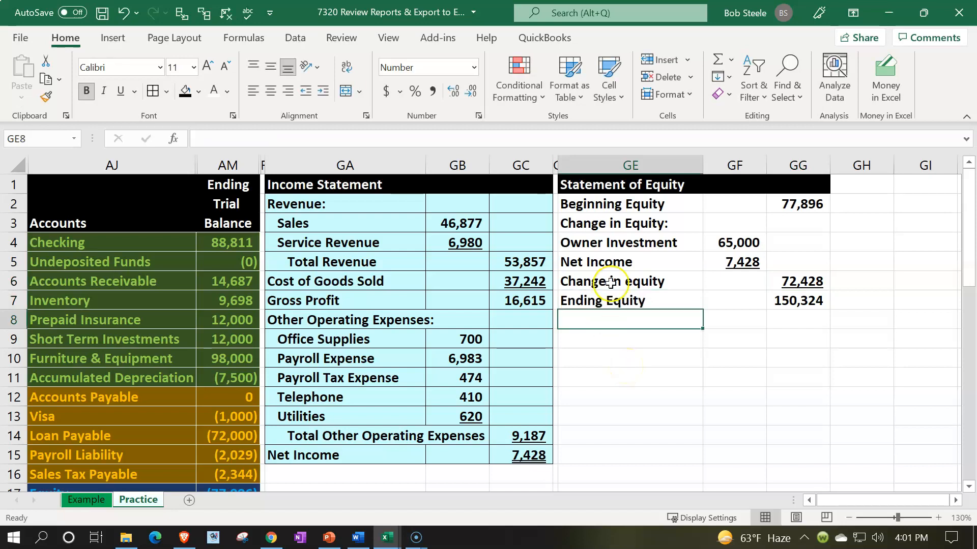
left_click(620, 281)
double_click(633, 281)
key("BackSpace")
type("E")
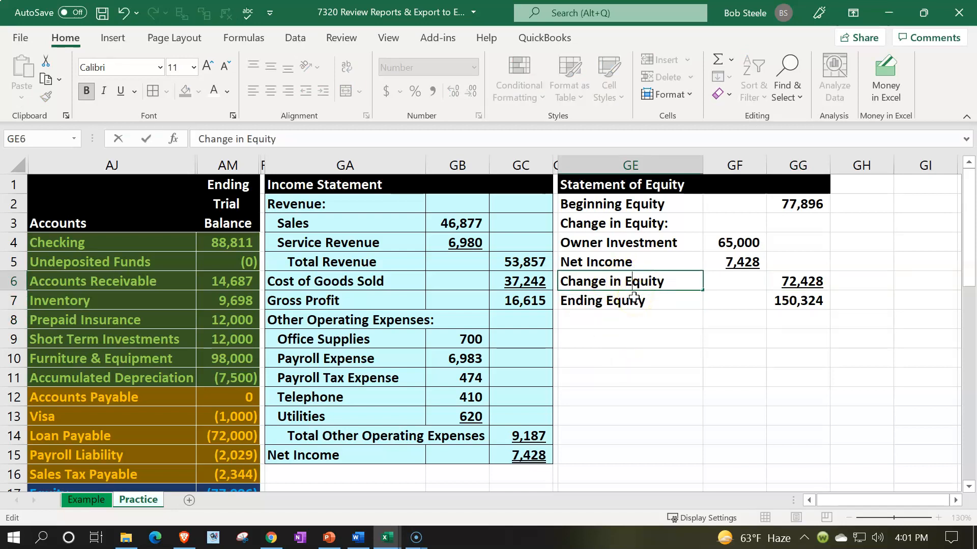
key("Return")
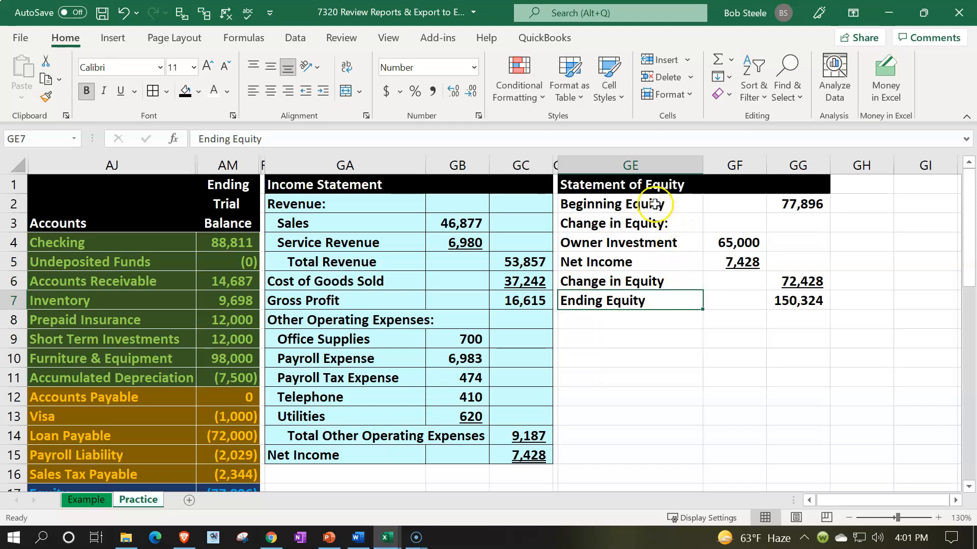
Indent the labels in GE4:GE6 one level, and indent Change in Equity in GE6 one level more.
left_click(655, 204)
left_click_drag(642, 242, 637, 276)
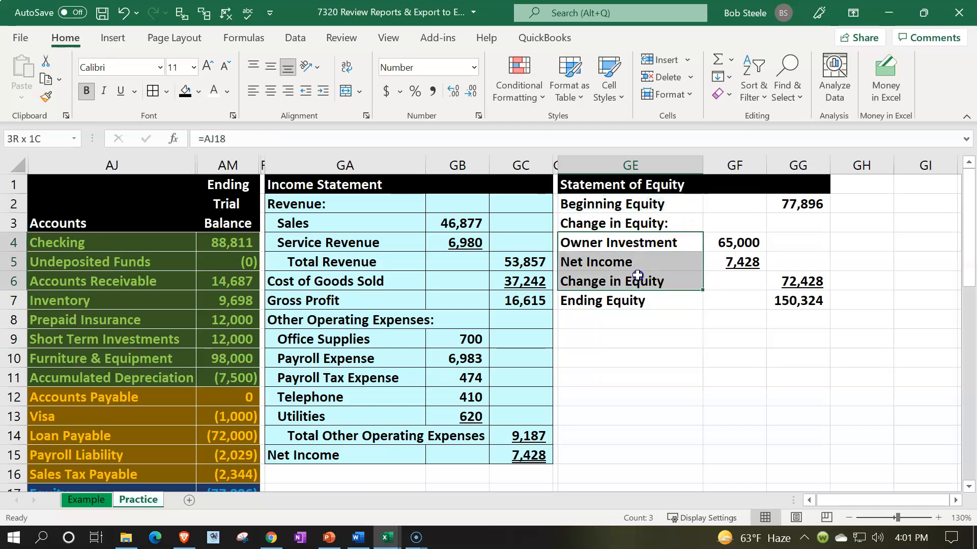
left_click(323, 90)
left_click(577, 281)
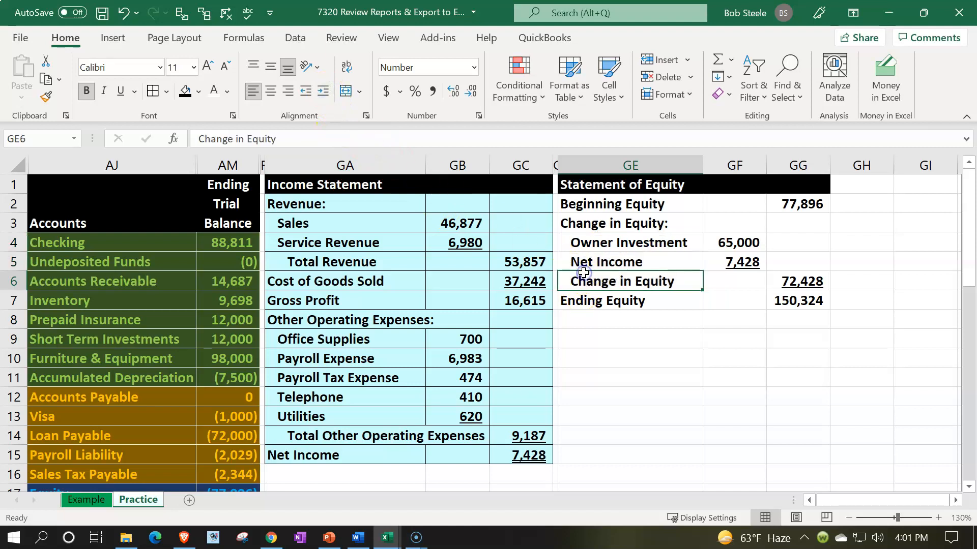
left_click(322, 90)
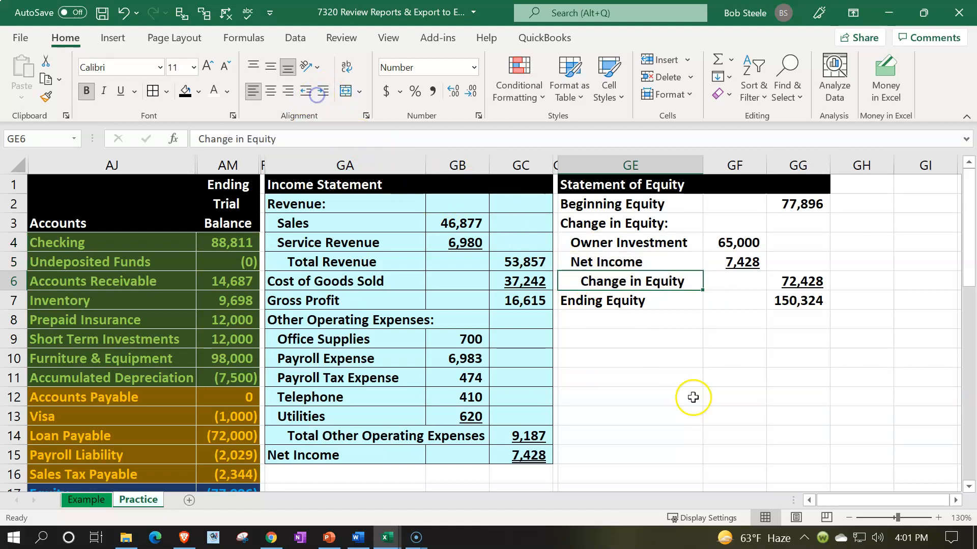
Apply cell borders and the recent light blue fill to the statement of equity in GE2:GG7.
left_click_drag(606, 203, 781, 301)
left_click(185, 91)
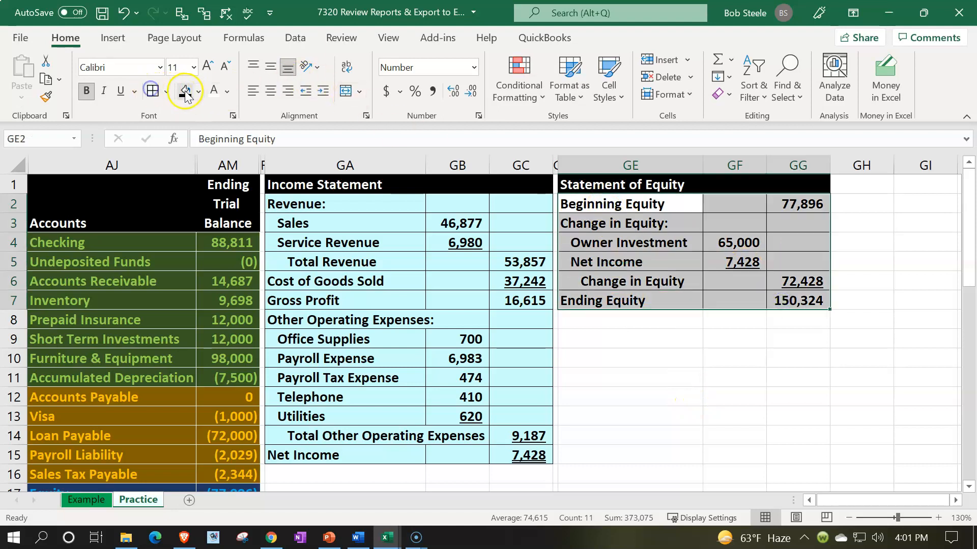
left_click(198, 91)
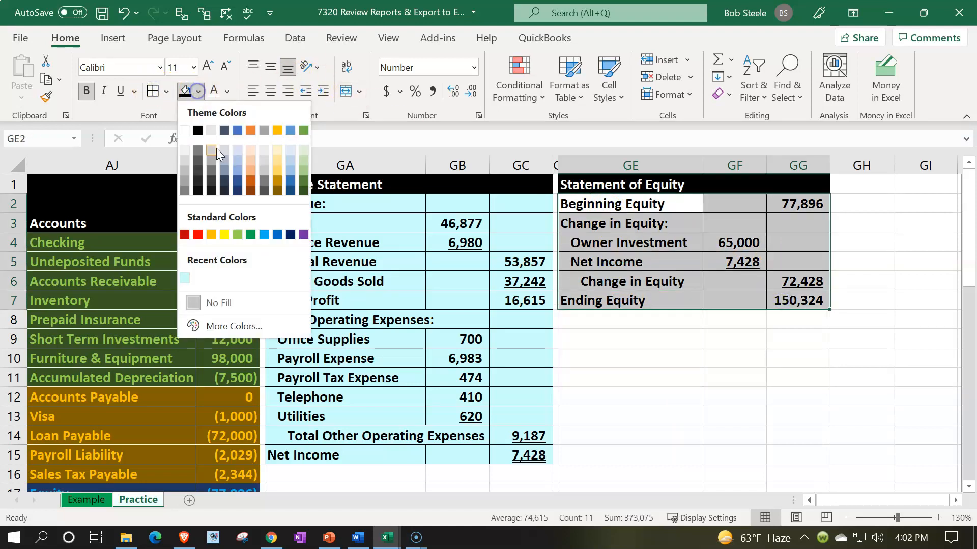
left_click(187, 276)
left_click(315, 316)
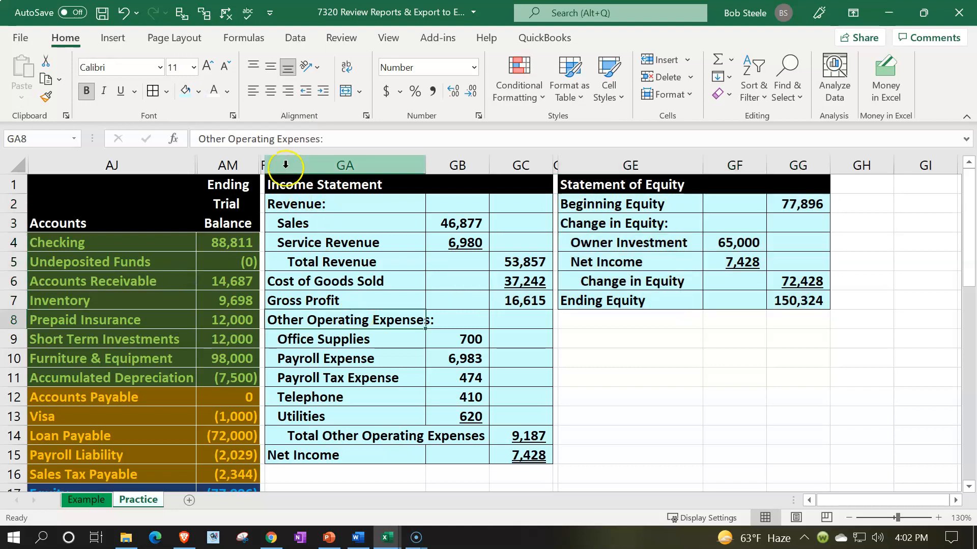
Unhide the columns between the ending trial balance in AM and the income statement in GA.
left_click(248, 161)
left_click_drag(247, 161, 273, 164)
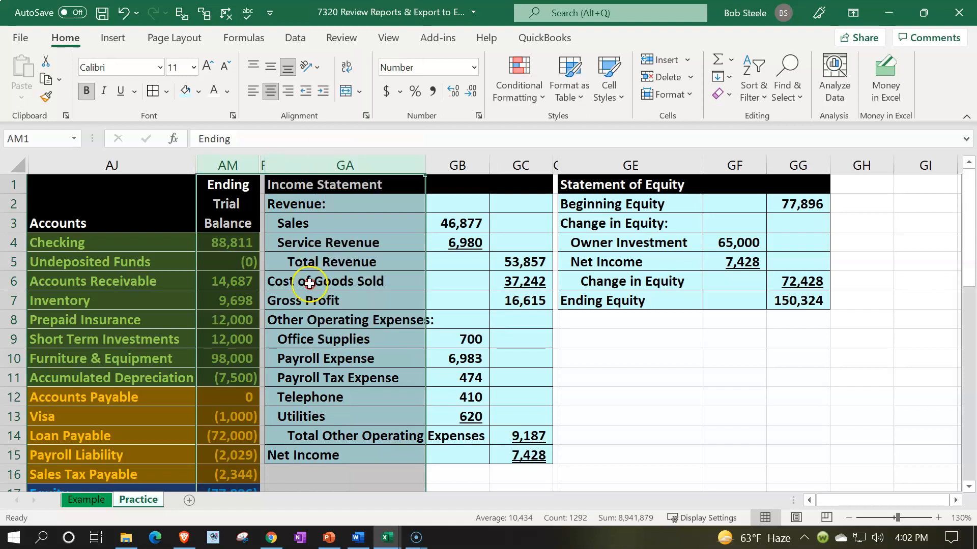
right_click(325, 239)
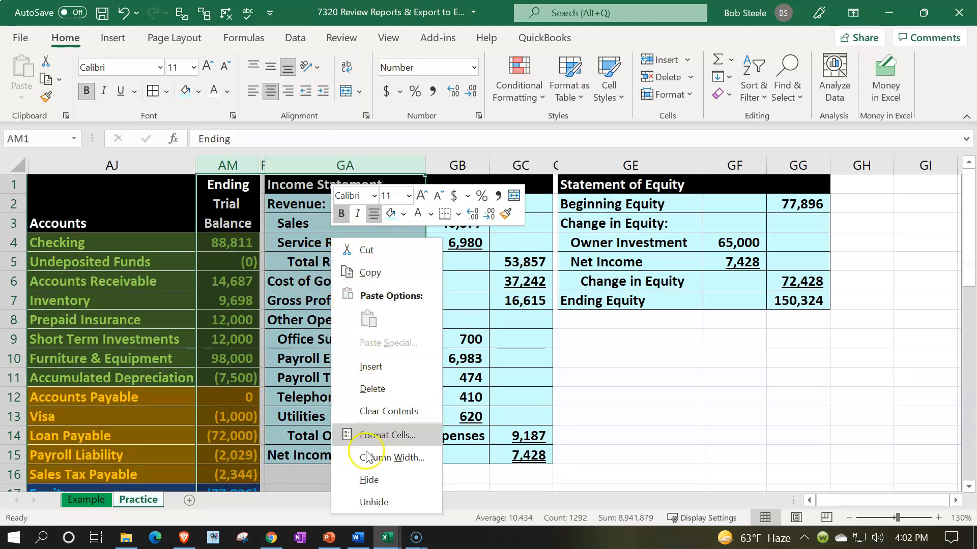
left_click(374, 501)
left_click(294, 338)
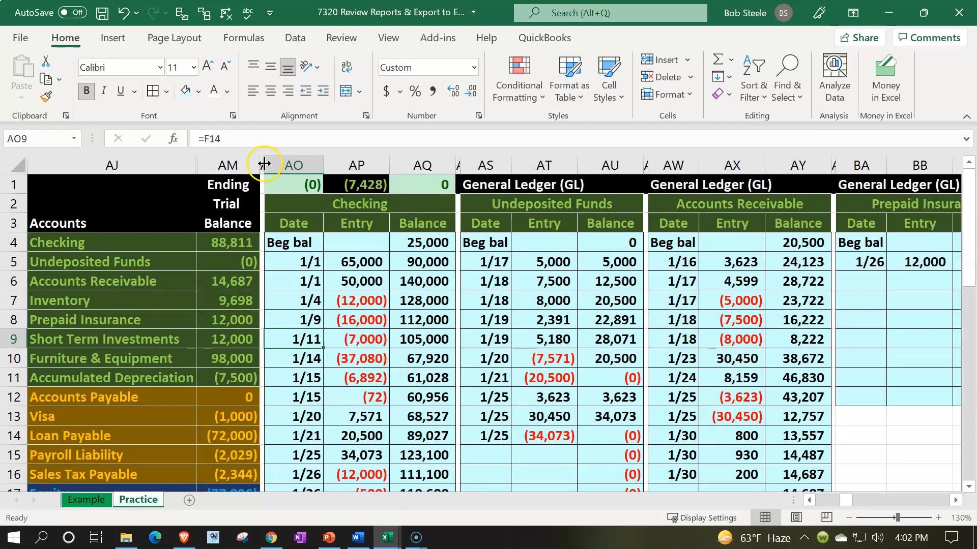
Hide columns AN through FQ so the balance sheet sits beside the ending trial balance.
mouse_move(263, 164)
left_mouse_down()
mouse_move(920, 212)
mouse_move(959, 204)
mouse_move(959, 193)
mouse_move(837, 162)
mouse_move(956, 162)
mouse_move(848, 163)
mouse_move(956, 168)
mouse_move(501, 245)
mouse_move(334, 252)
left_mouse_up()
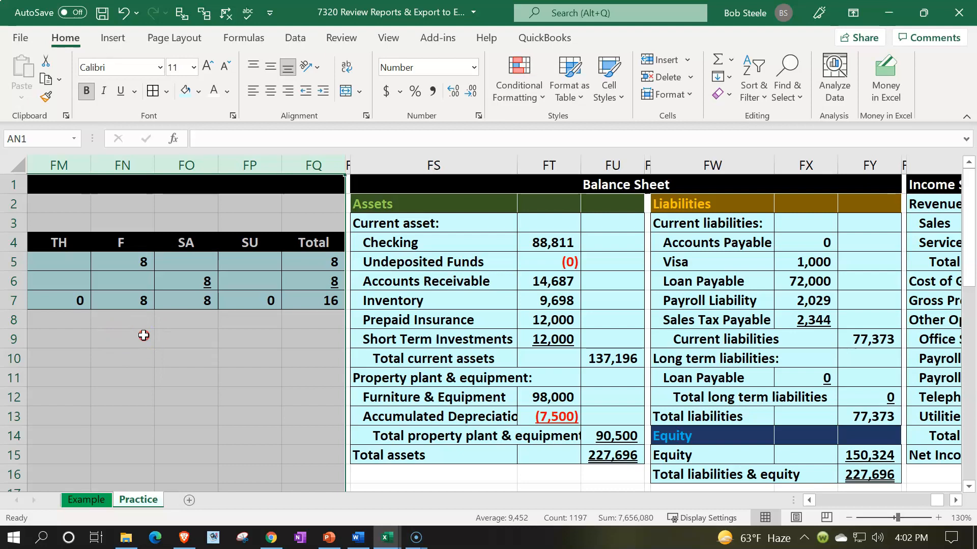
right_click(143, 335)
left_click(158, 304)
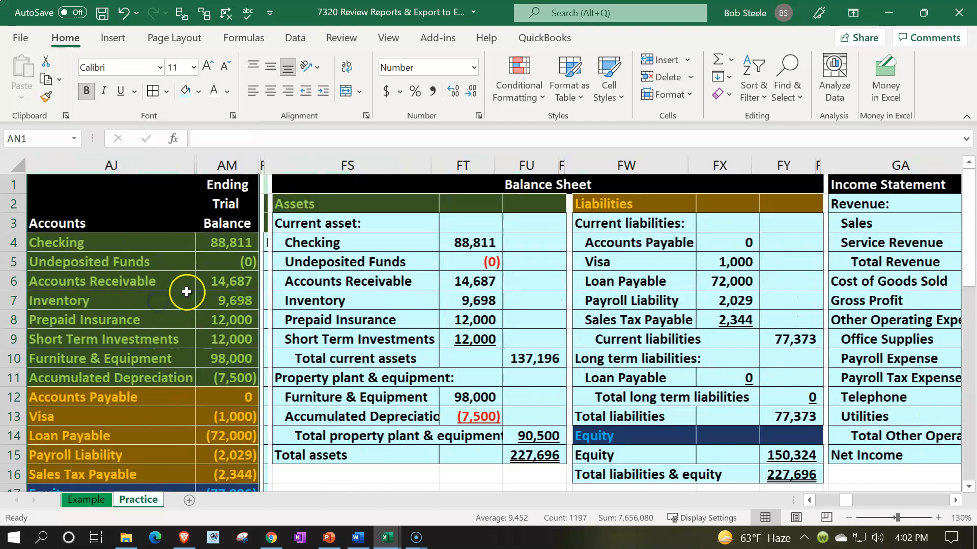
left_click(186, 290)
Review the balance sheet from the asset accounts through the total liabilities & equity amount in FY16.
key("Down")
key("Down")
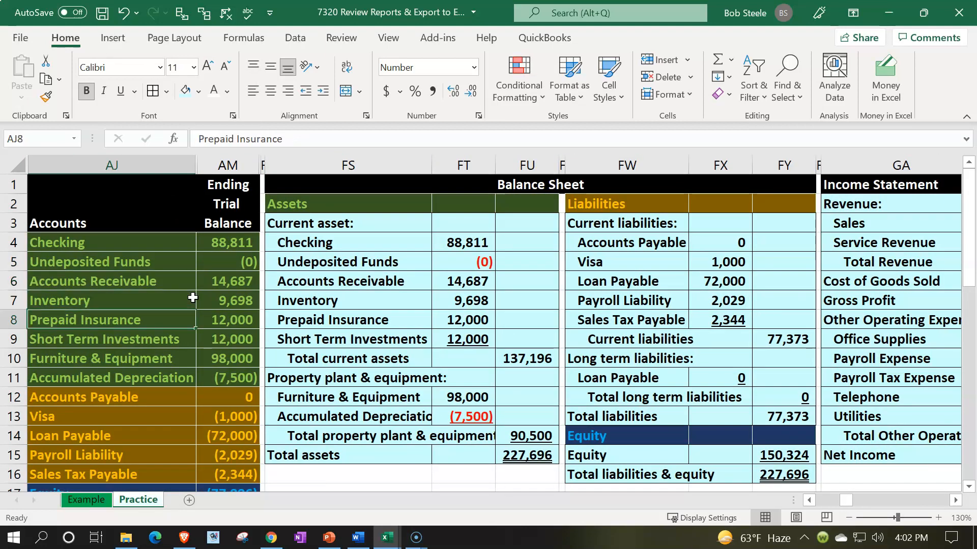
key("Right")
key("Right")
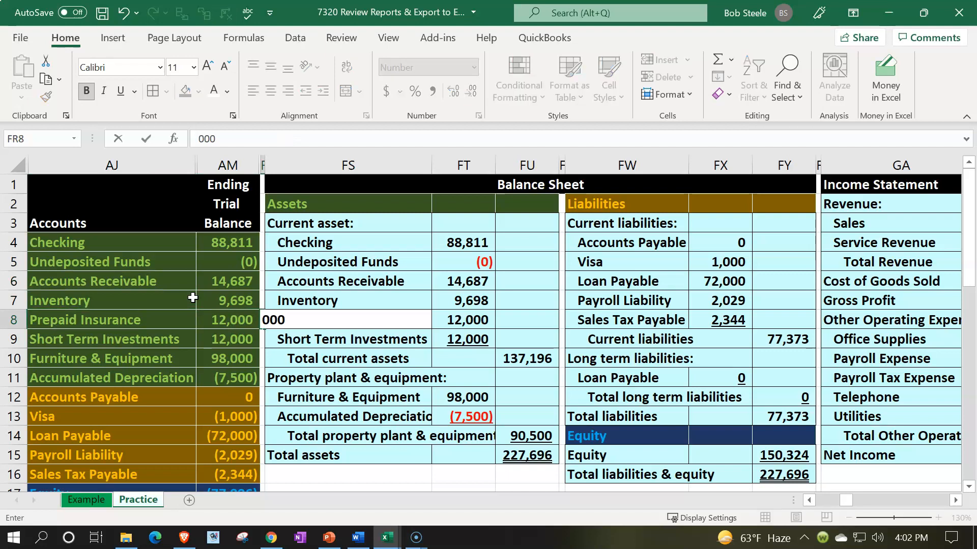
key("Down")
key("Up")
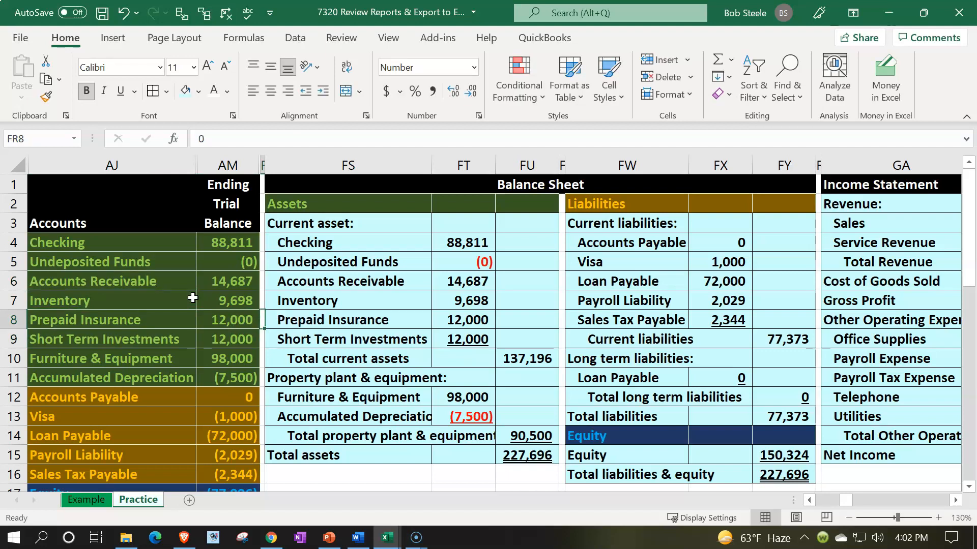
key("Down")
key("Down")
key("Down")
key("Right")
key("Right")
key("Down")
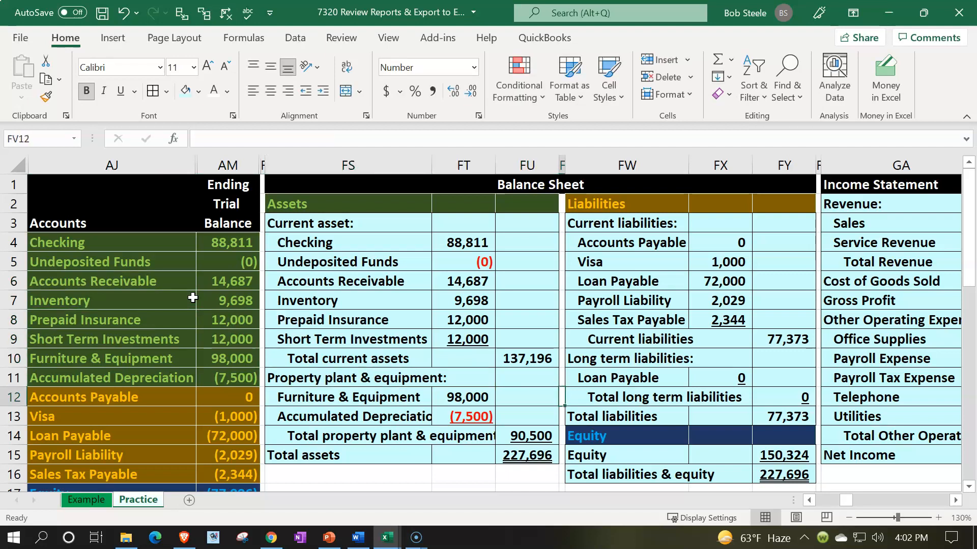
key("Down")
key("Down")
key("Down")
key("Right")
Review the income statement's net income in GC15 and the statement of equity amounts up to beginning equity in GG2.
key("Right")
key("Right")
key("Right")
key("Right")
key("Down")
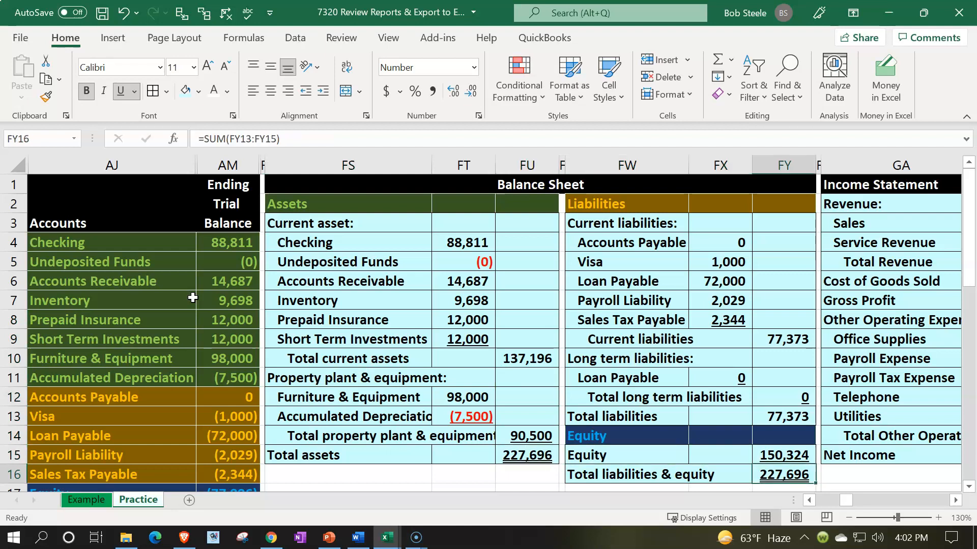
key("Right")
key("Right")
key("Right")
key("Right")
key("Right")
key("Right")
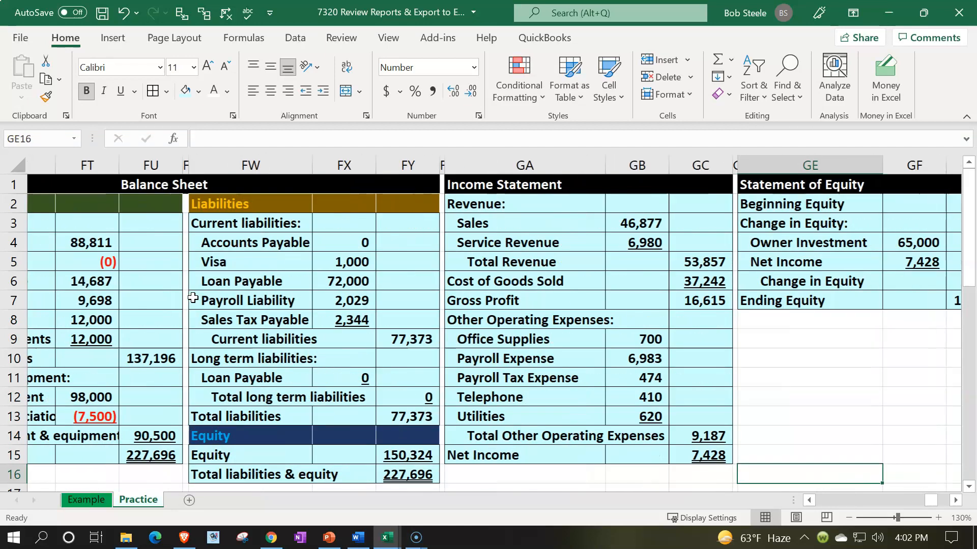
key("Left")
key("Left")
key("Up")
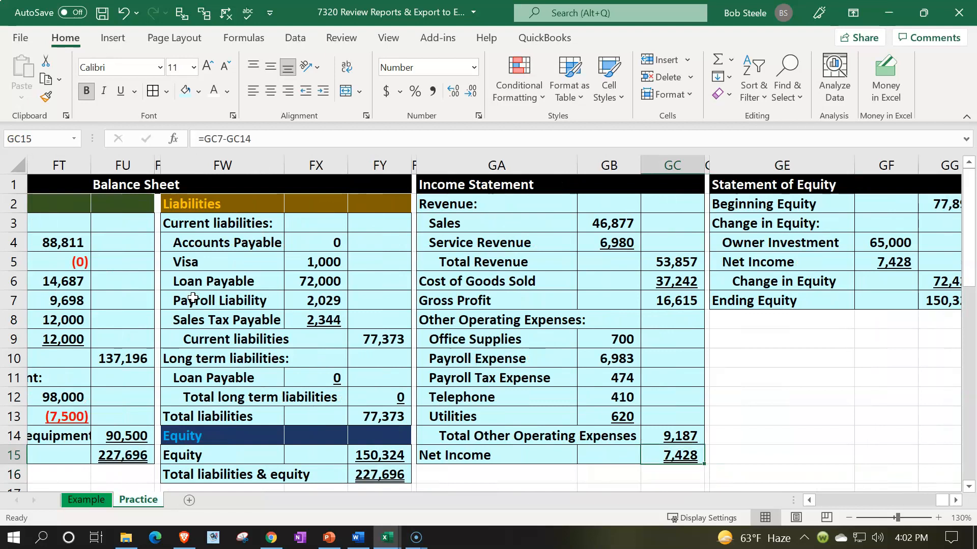
key("Right")
key("Right")
key("Right")
key("Up")
key("Up")
key("Up")
key("Up")
key("Up")
key("Up")
key("Up")
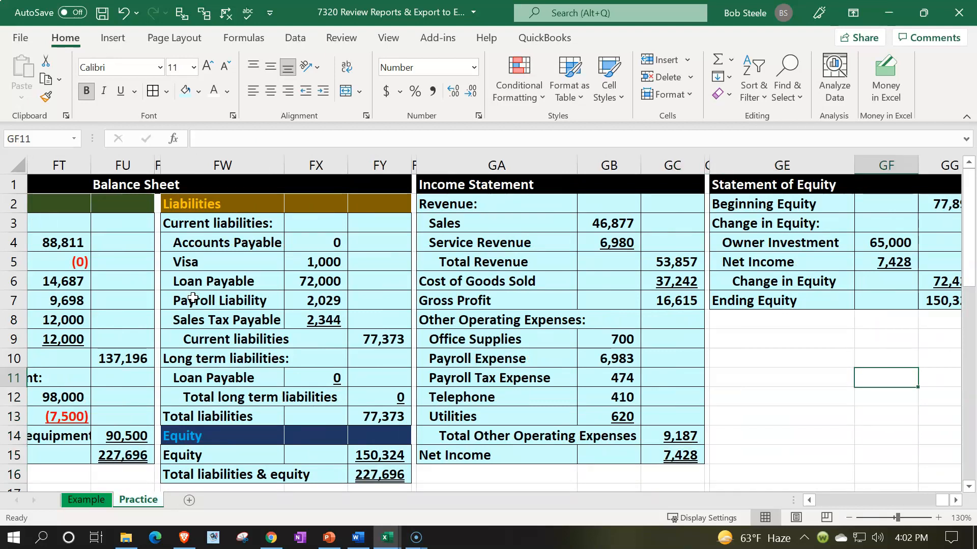
key("Up")
key("Up")
key("Right")
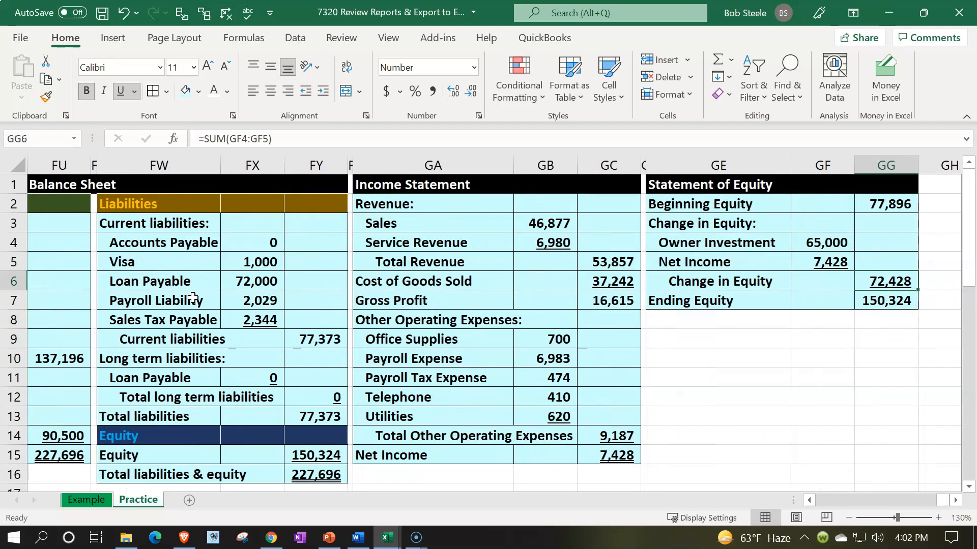
key("Up")
key("Up")
key("Up")
key("Up")
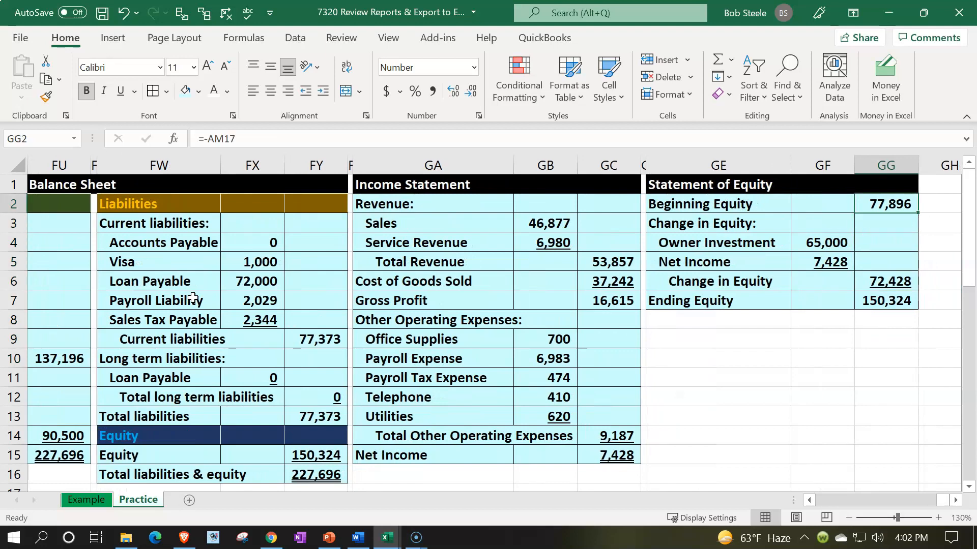
Review the statement of equity from the owner investment and net income lines down to ending equity in GG7.
key("Left")
key("Left")
key("Down")
key("Down")
key("Down")
key("Right")
key("Right")
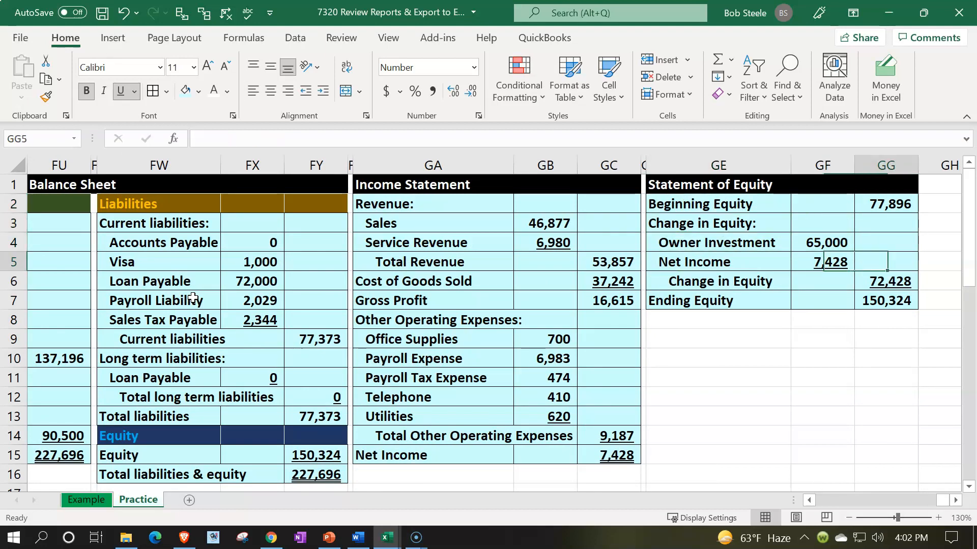
key("Down")
key("Down")
key("ctrl+u")
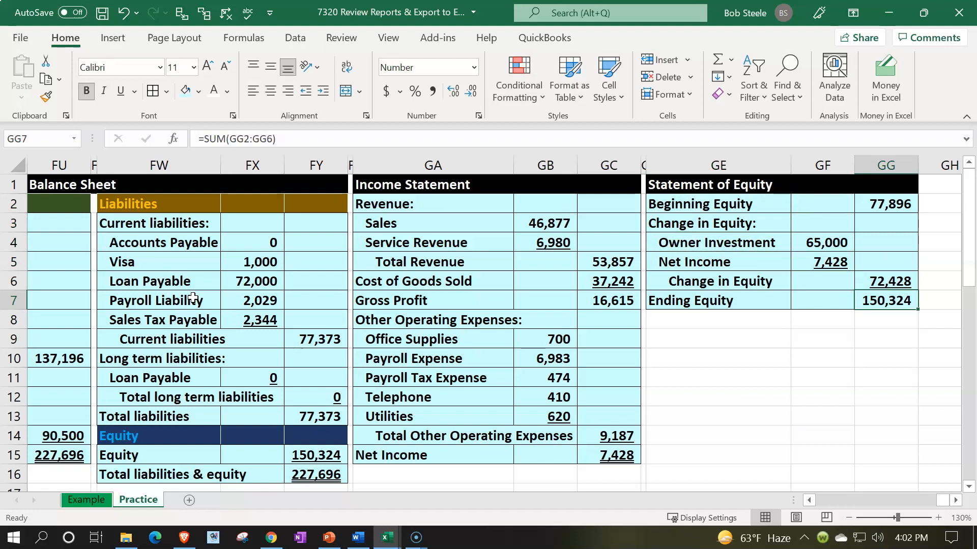
Examine the balance sheet's equity formula in FY15 and the ending trial balance range it sums, leaving the formula as is.
key("Down")
key("Down")
key("Left")
key("Left")
key("Left")
key("Left")
key("Left")
key("Left")
key("Left")
key("Left")
key("Left")
key("Left")
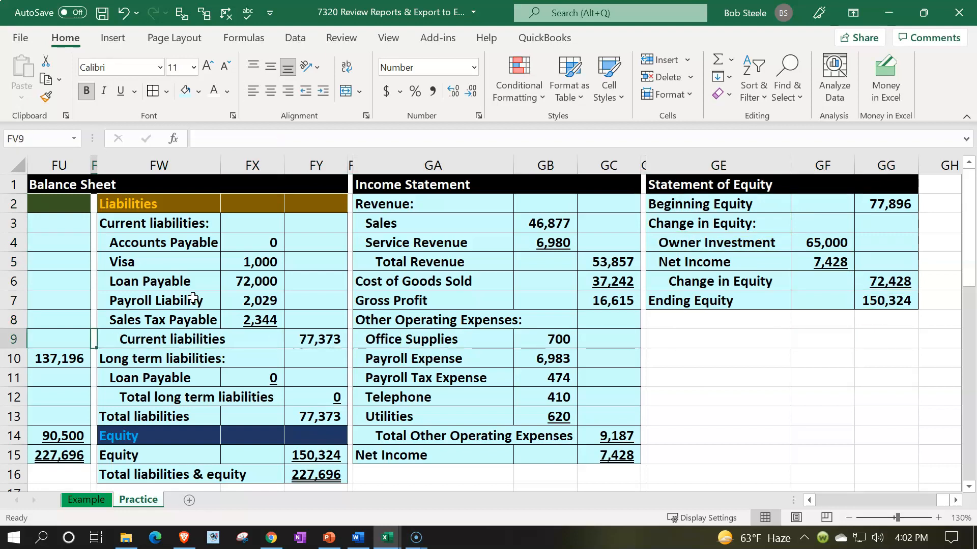
key("Left")
key("Left")
key("Left")
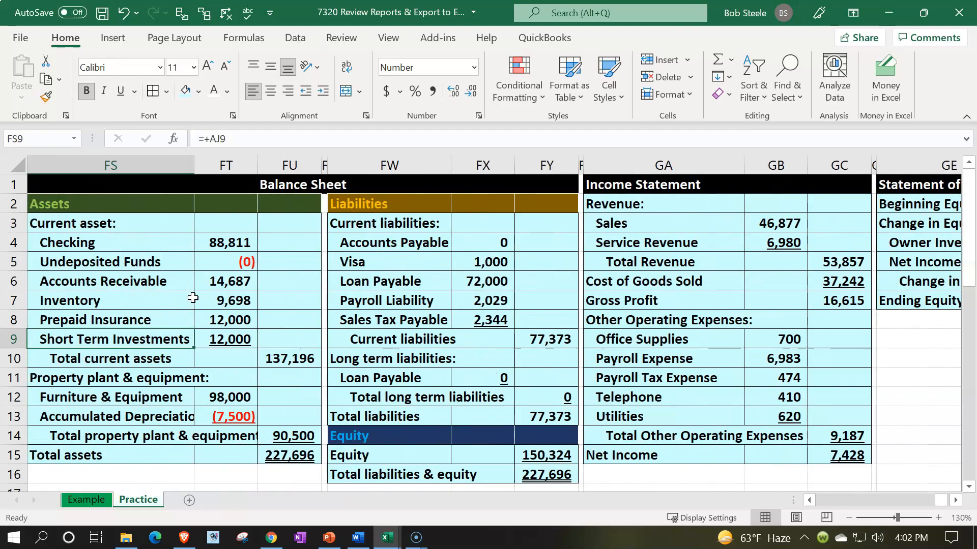
key("Right")
key("Right")
key("Right")
key("Right")
key("Down")
key("Down")
key("Down")
key("Down")
key("Down")
key("Down")
key("Right")
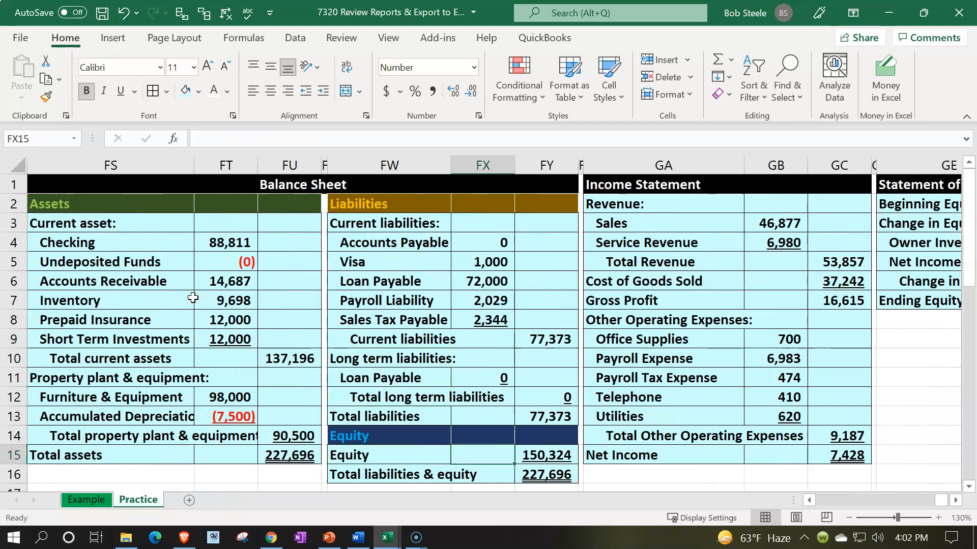
key("Right")
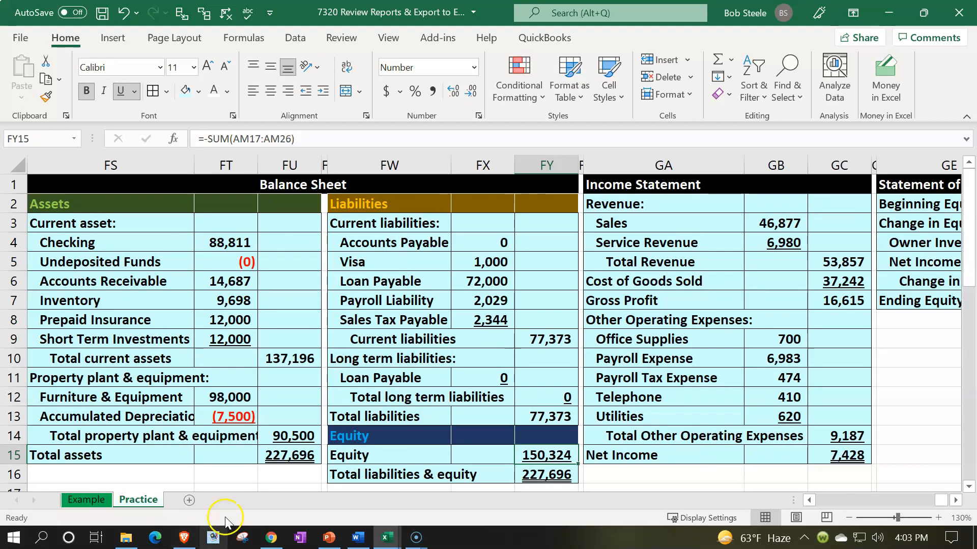
key("F2")
left_click(809, 501)
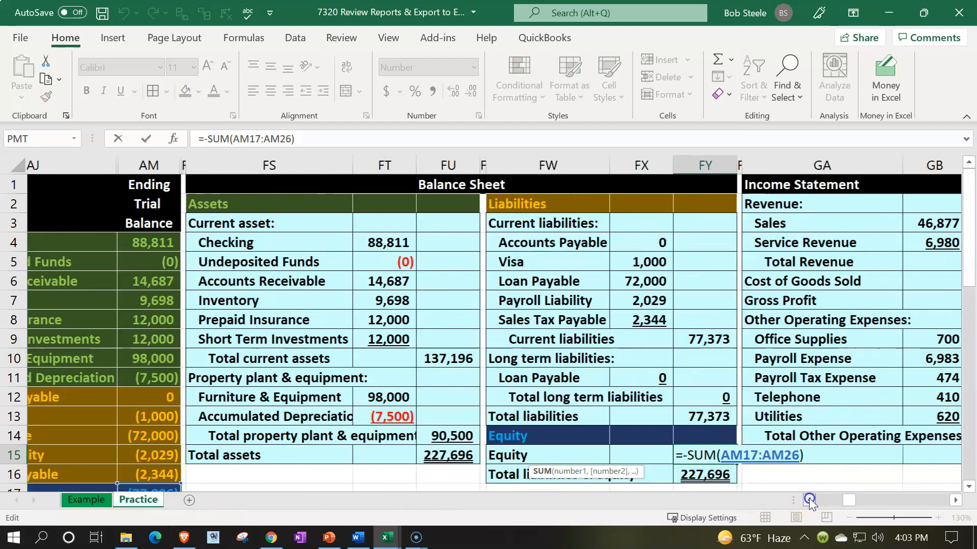
left_click(809, 501)
scroll(295, 354, "down", 4)
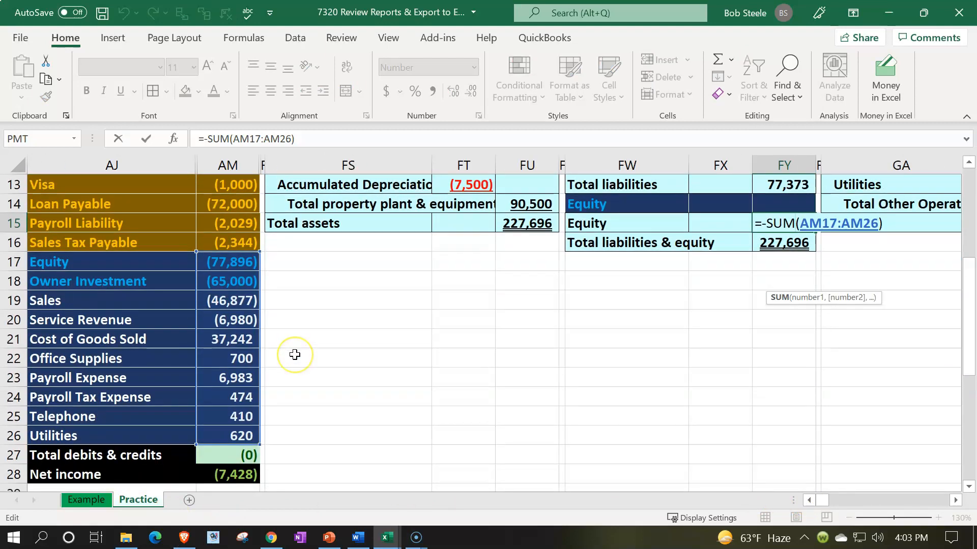
key("ctrl+Return")
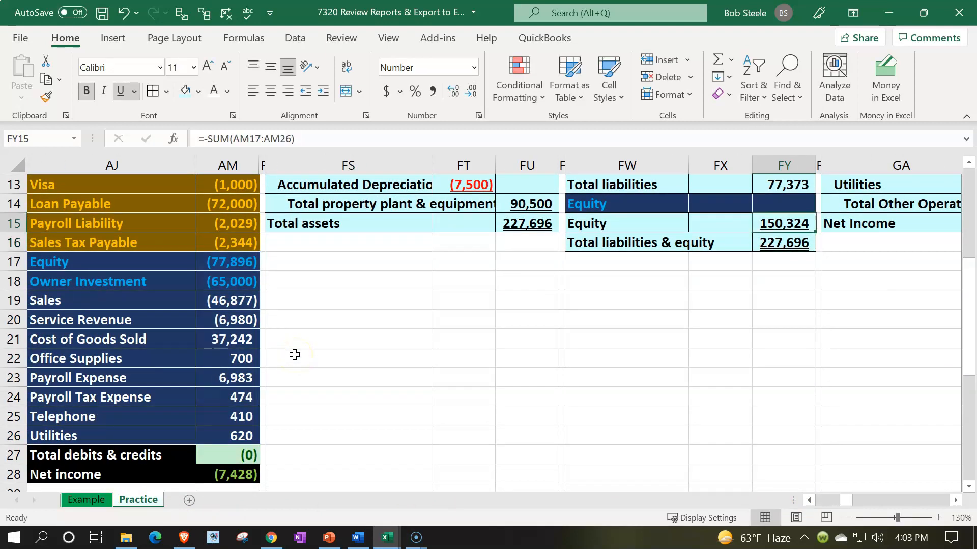
Replace the balance sheet's equity formula in FY15 with a link to ending equity in GG7 of the statement of equity.
scroll(490, 334, "up", 3)
type("=")
key("Right")
key("Right")
key("Right")
key("Right")
key("Right")
key("Right")
key("Right")
key("Right")
key("Up")
key("Up")
key("Up")
key("Up")
key("Up")
key("Up")
key("Up")
key("Up")
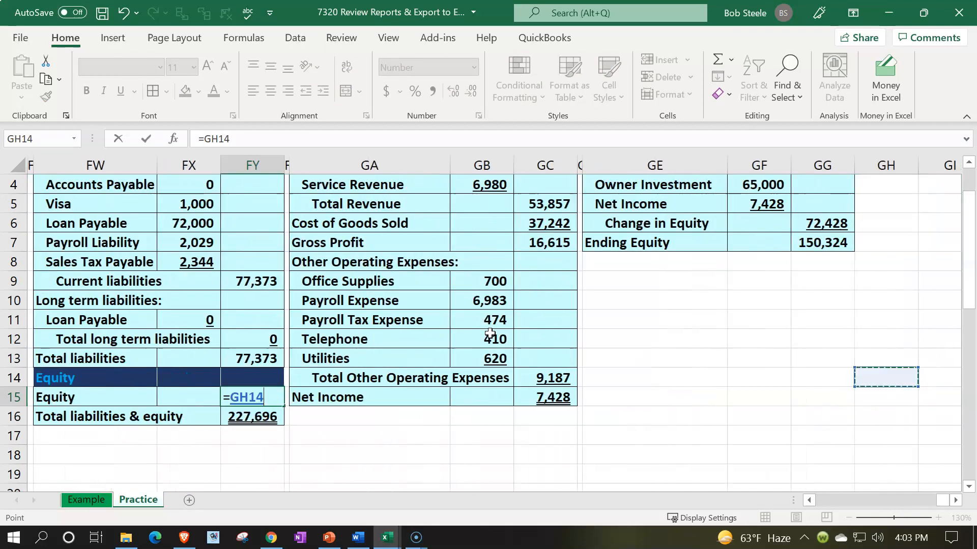
key("Left")
key("Return")
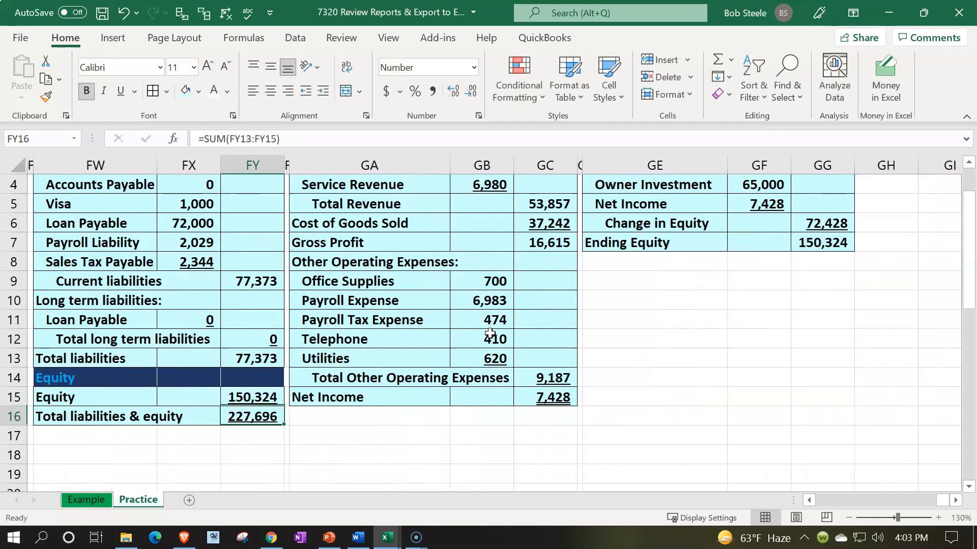
Review the balance sheet's total assets and total liabilities & equity beside the ending trial balance accounts.
key("Left")
key("Left")
key("Left")
key("Left")
key("Left")
key("Left")
key("Left")
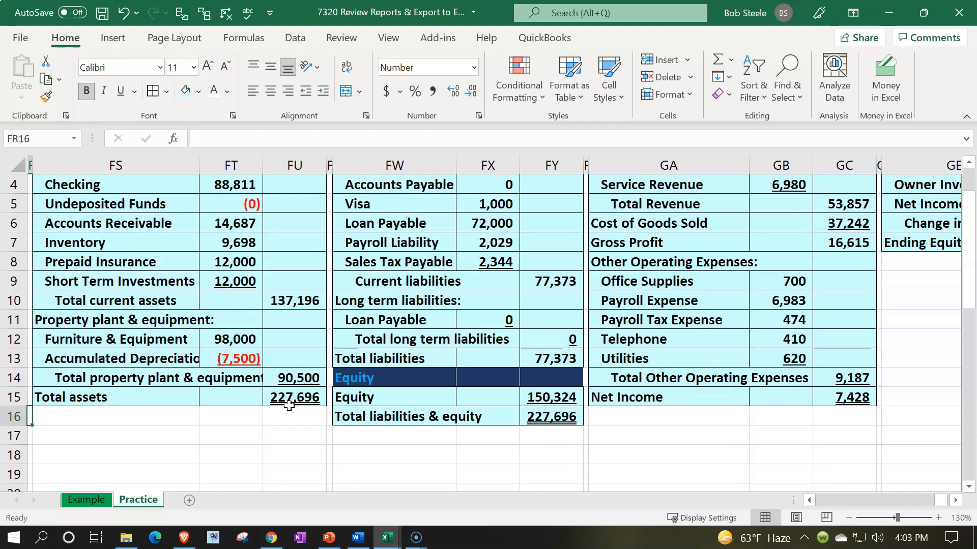
key("ctrl+Left")
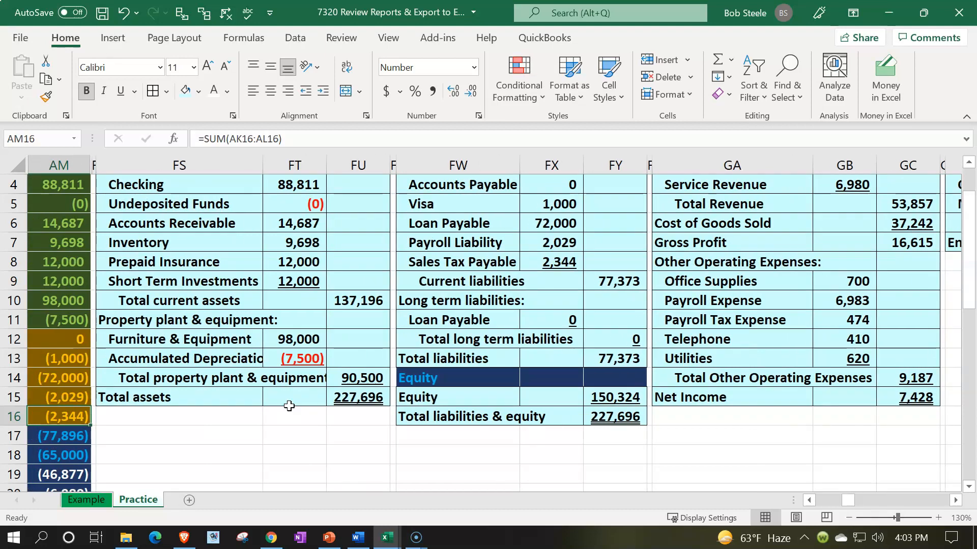
key("Left")
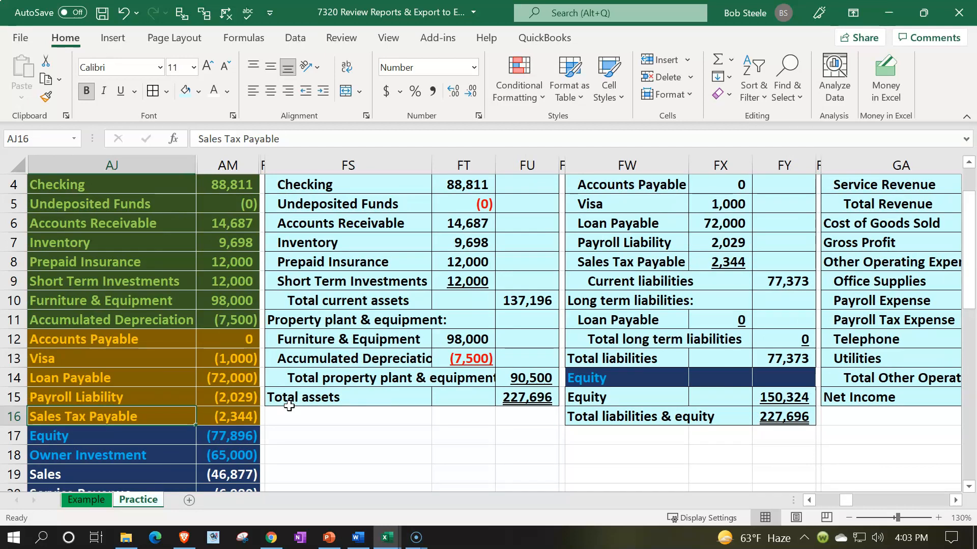
scroll(457, 393, "up", 1)
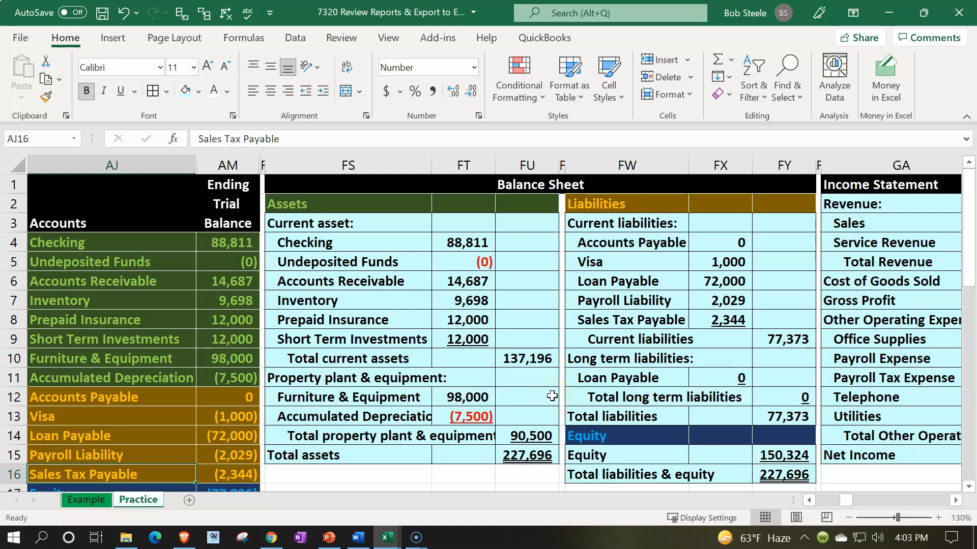
Review the balance sheet's liabilities, equity and total liabilities & equity beside the equity and income accounts of the ending trial balance.
left_click(633, 356)
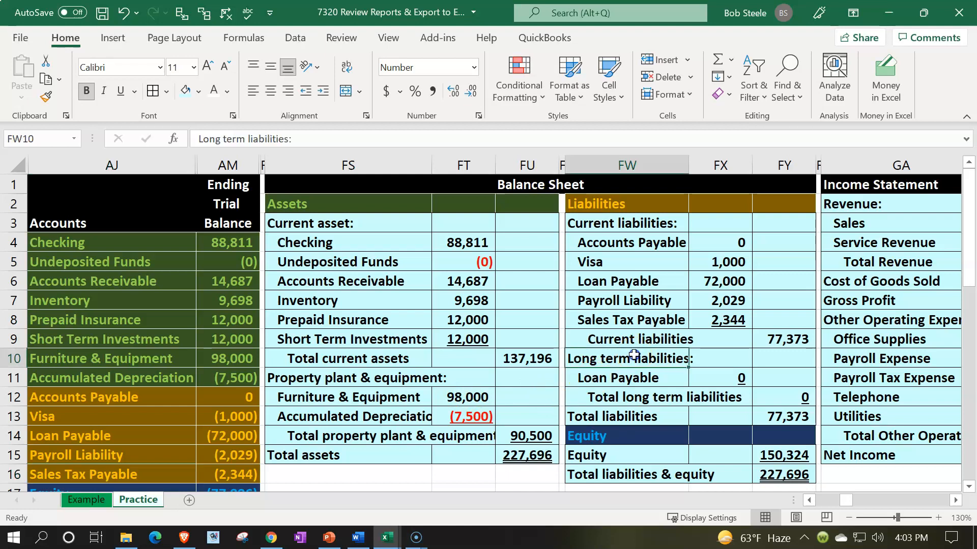
scroll(633, 355, "down", 1)
scroll(641, 387, "down", 1)
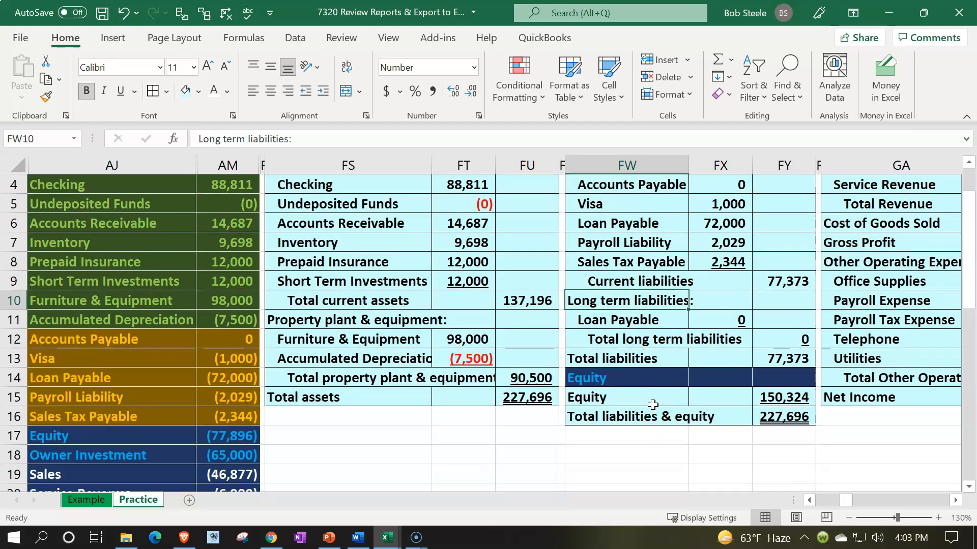
scroll(760, 418, "down", 3)
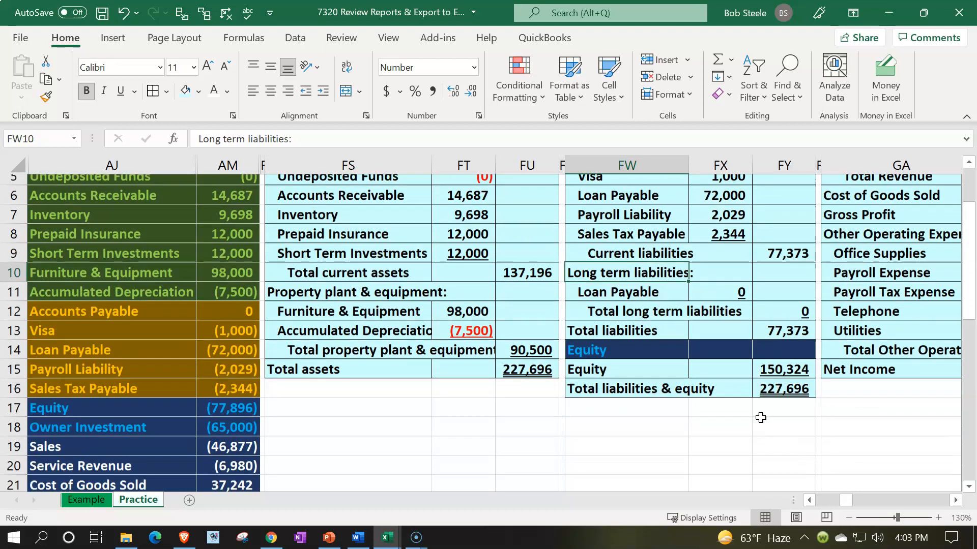
scroll(469, 397, "up", 1)
scroll(469, 397, "up", 2)
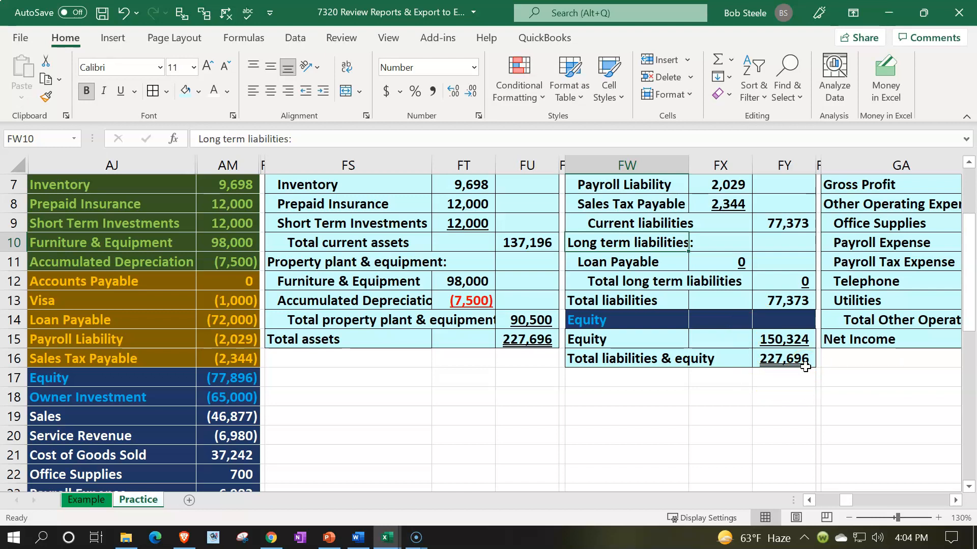
scroll(805, 367, "up", 2)
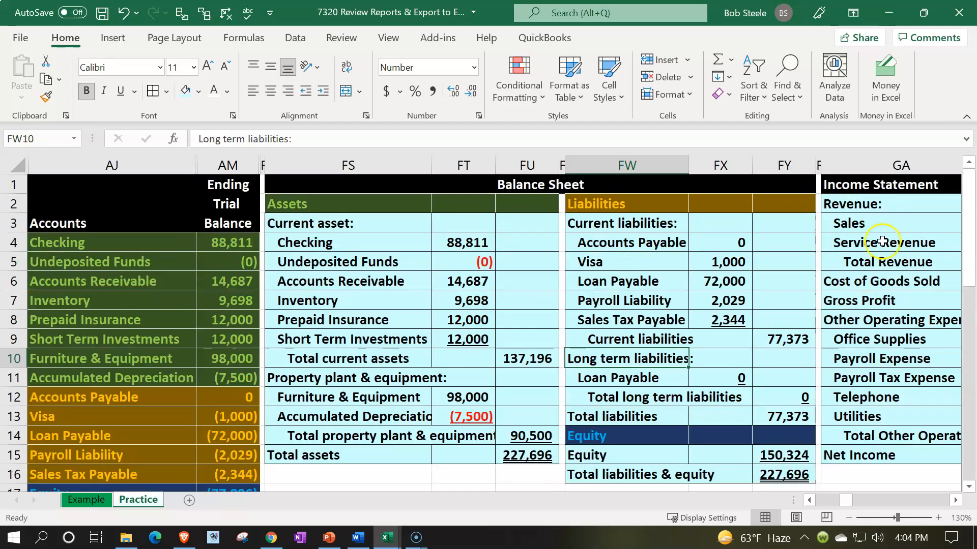
Review the income statement and the statement of equity alongside the balance sheet's liabilities and equity section.
left_click(882, 242)
key("Right")
key("Right")
key("Right")
key("Right")
key("Right")
key("Right")
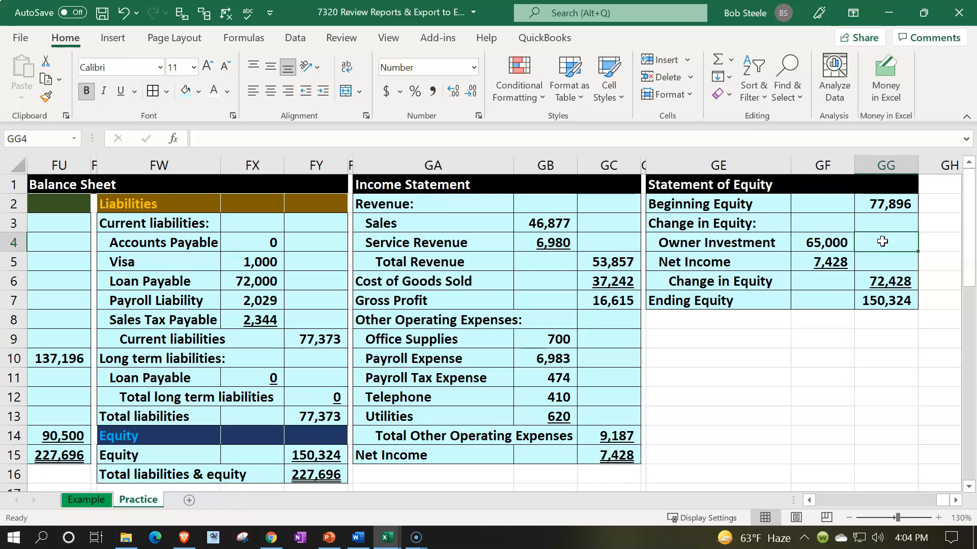
key("Left")
key("Left")
key("Left")
key("Left")
key("Left")
key("Left")
key("Left")
key("Left")
key("Left")
key("Left")
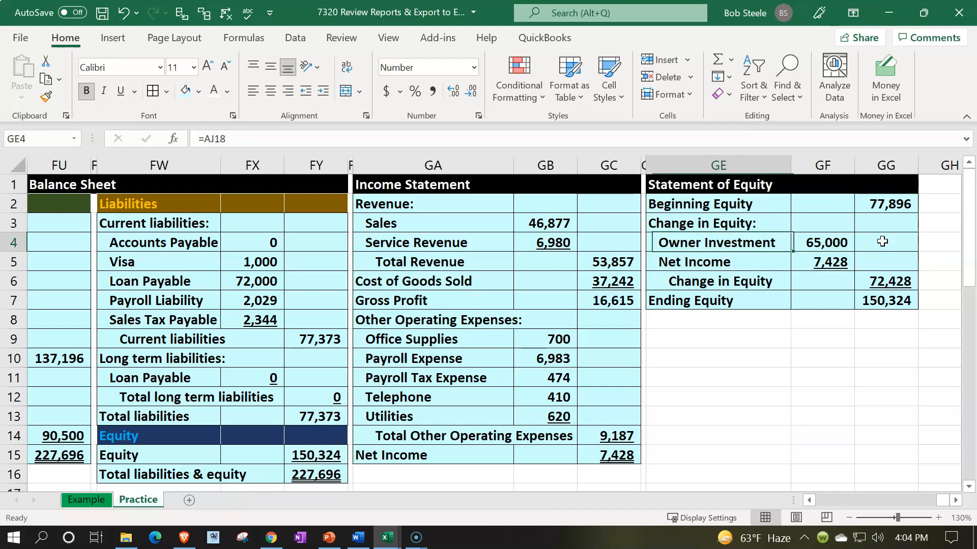
Compare the trial balance asset accounts in AJ4:AJ11 with the asset section of the balance sheet.
key("Left")
key("Left")
key("Left")
key("Left")
key("Left")
key("Left")
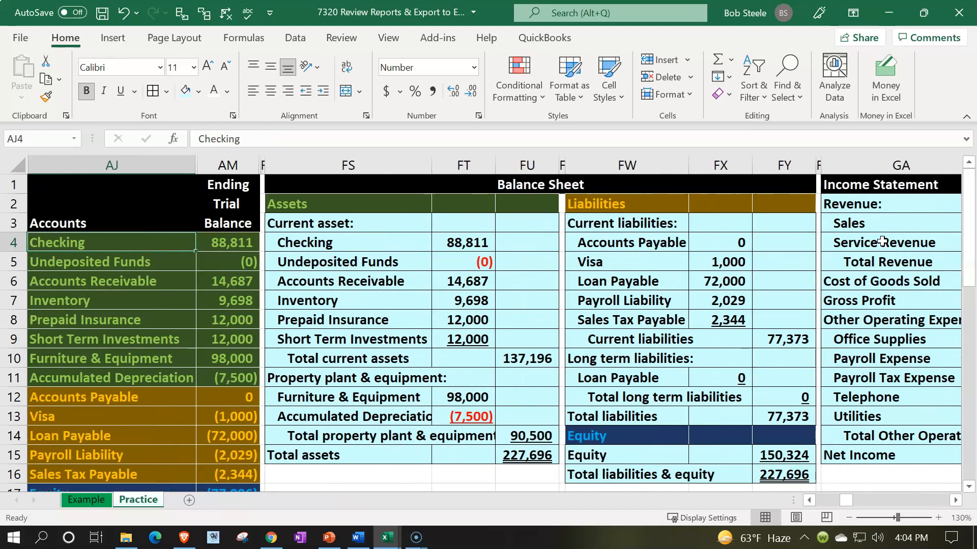
left_click_drag(139, 244, 108, 375)
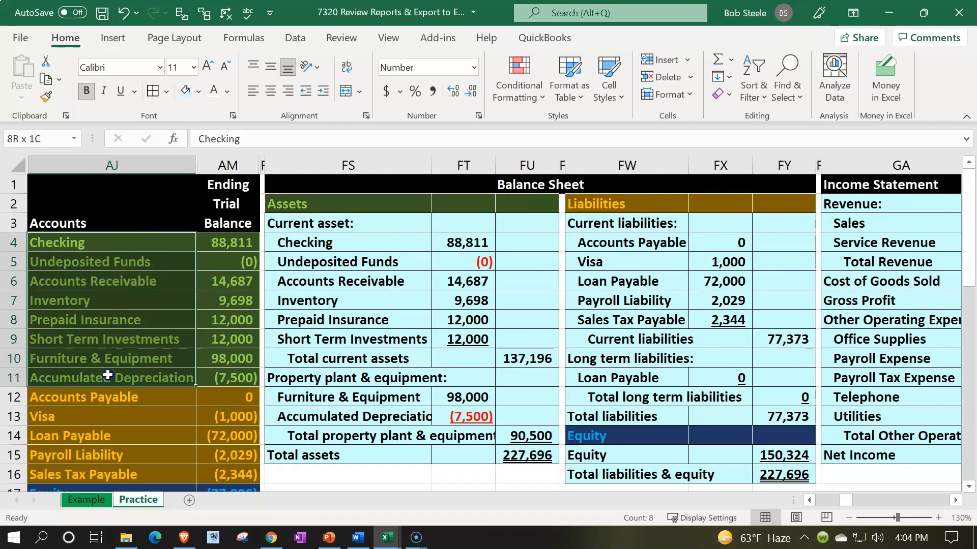
left_click(356, 276)
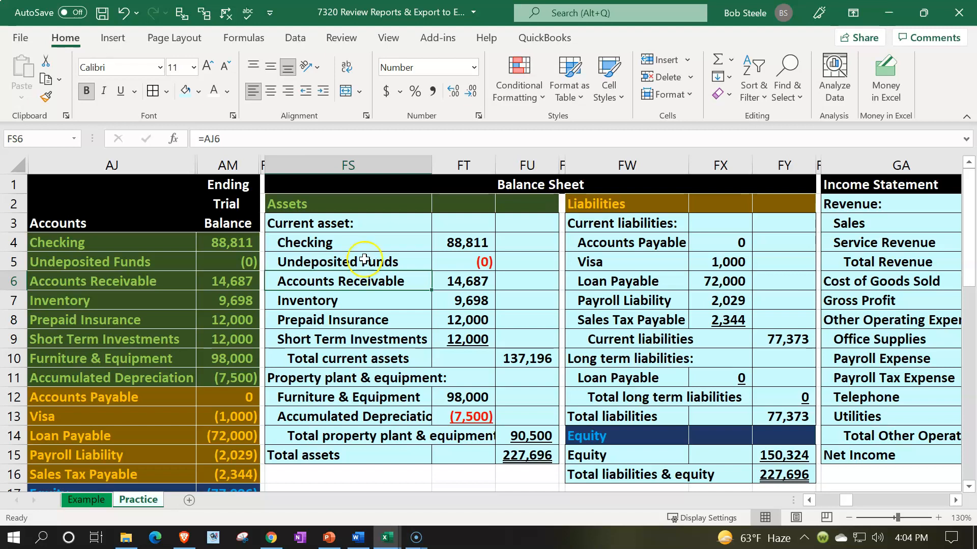
Examine the checking, undeposited funds and accounts receivable lines in FS4:FT6 of the balance sheet one after another.
left_click_drag(321, 236, 443, 256)
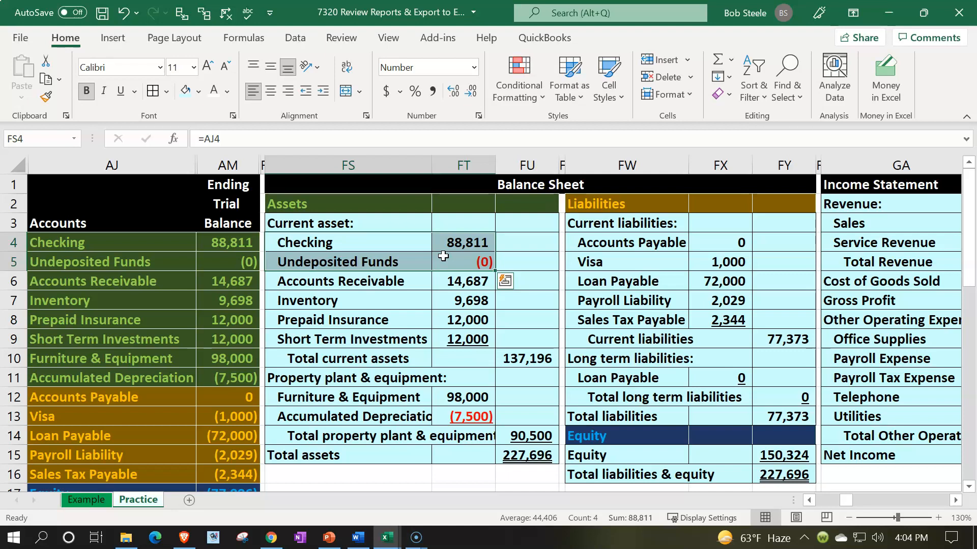
left_click_drag(405, 234, 439, 238)
left_click_drag(382, 262, 439, 262)
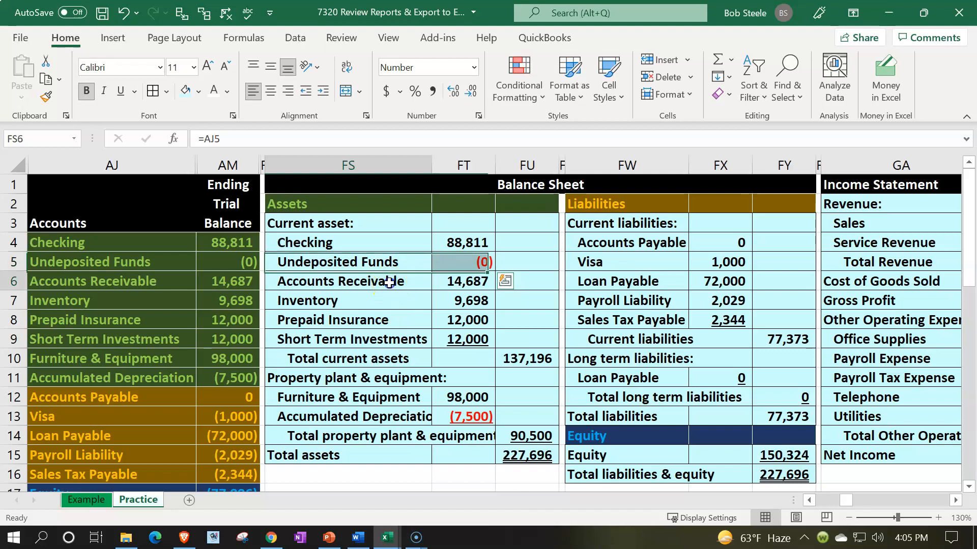
left_click_drag(388, 280, 443, 280)
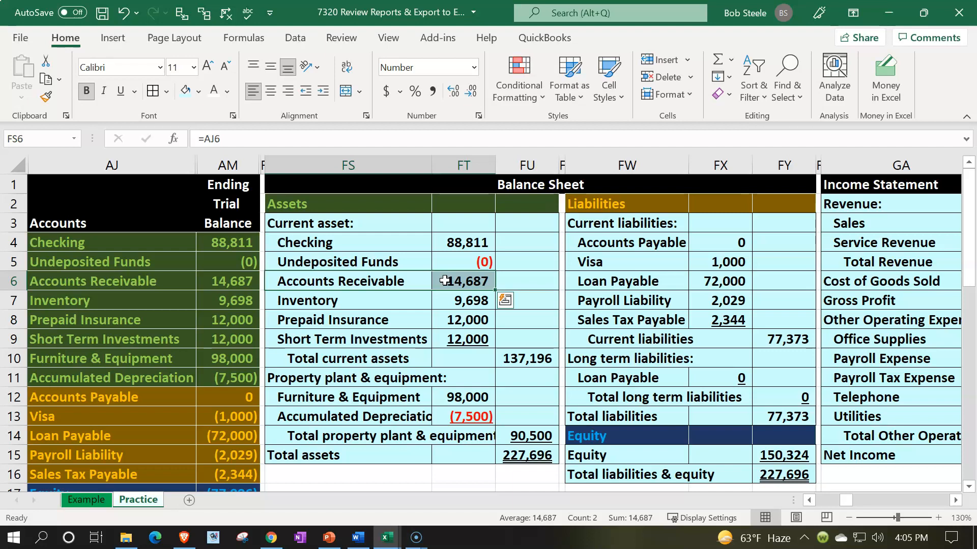
Examine the income statement's operating expenses, focusing on the payroll expense and payroll tax expense lines in GA10:GB11.
key("Right")
key("Right")
key("Right")
key("Right")
key("Right")
key("Right")
key("Right")
key("Right")
key("Right")
key("Right")
key("Right")
key("Right")
key("Right")
key("Right")
key("Right")
key("Right")
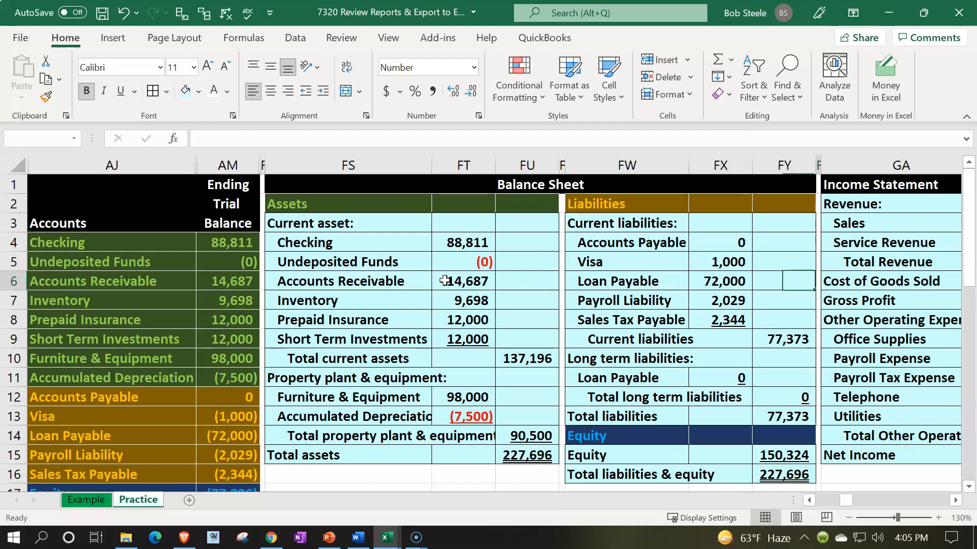
key("Left")
key("Left")
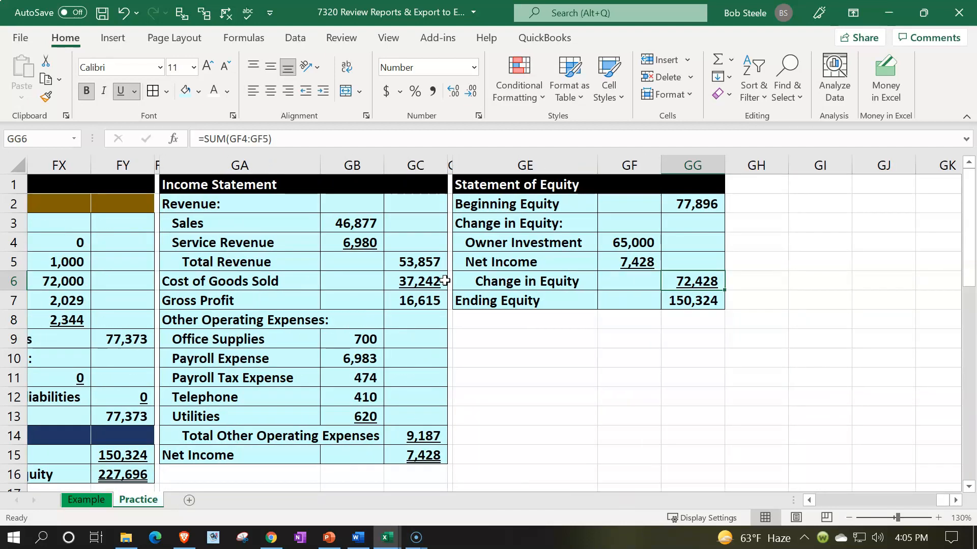
left_click(196, 378)
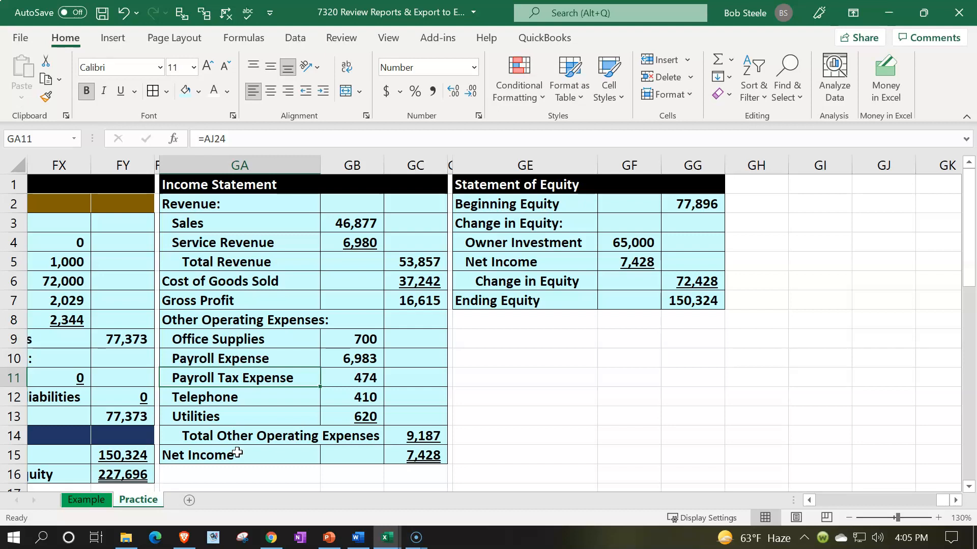
left_click_drag(246, 359, 334, 371)
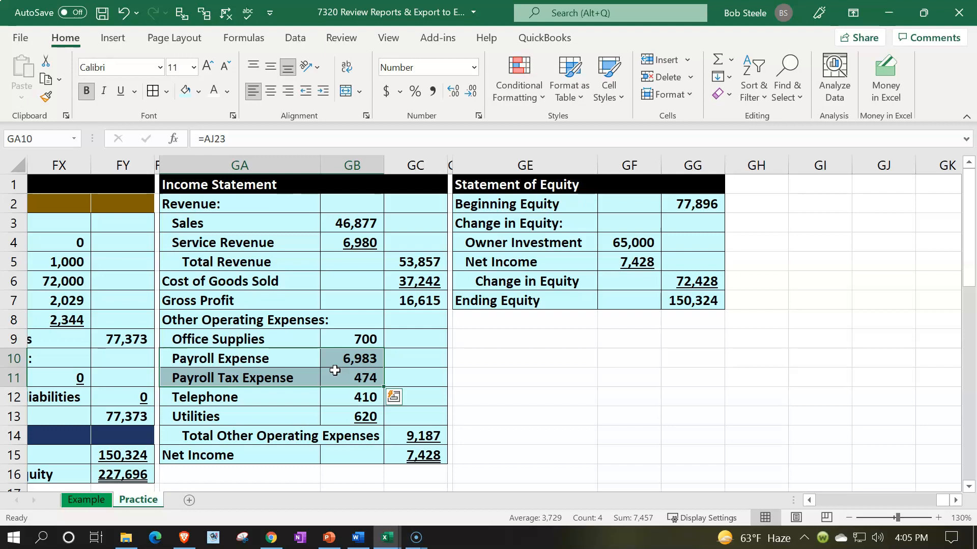
Return to the balance sheet beside the ending trial balance and recheck the checking and undeposited funds lines in FS4:FT5.
key("Left")
key("Left")
key("Left")
key("Left")
key("Left")
key("Left")
key("Left")
key("Left")
key("Left")
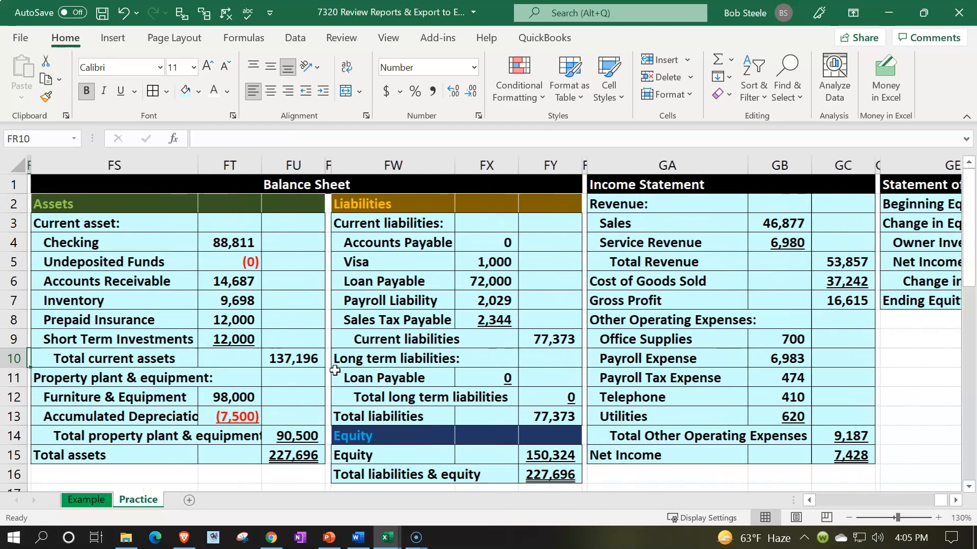
key("Left")
key("Left")
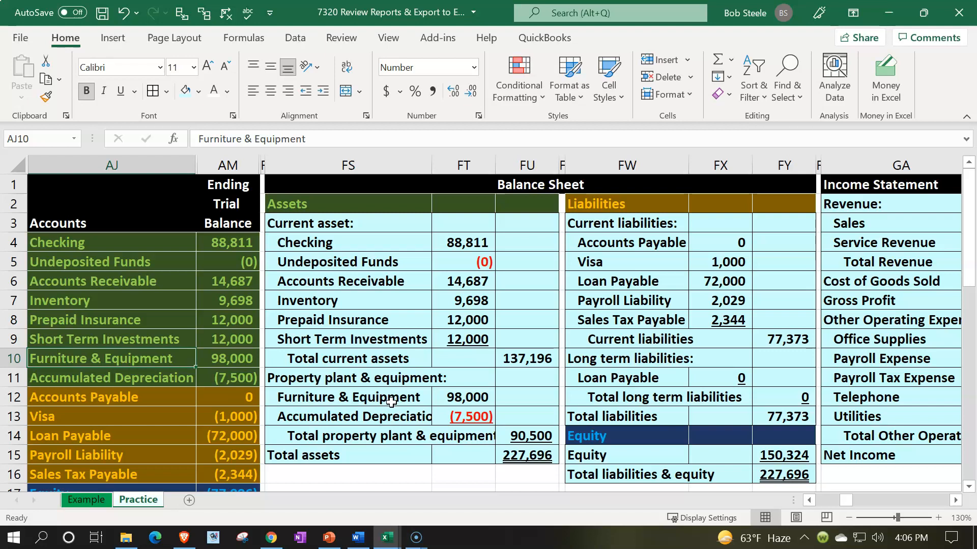
left_click_drag(298, 243, 443, 243)
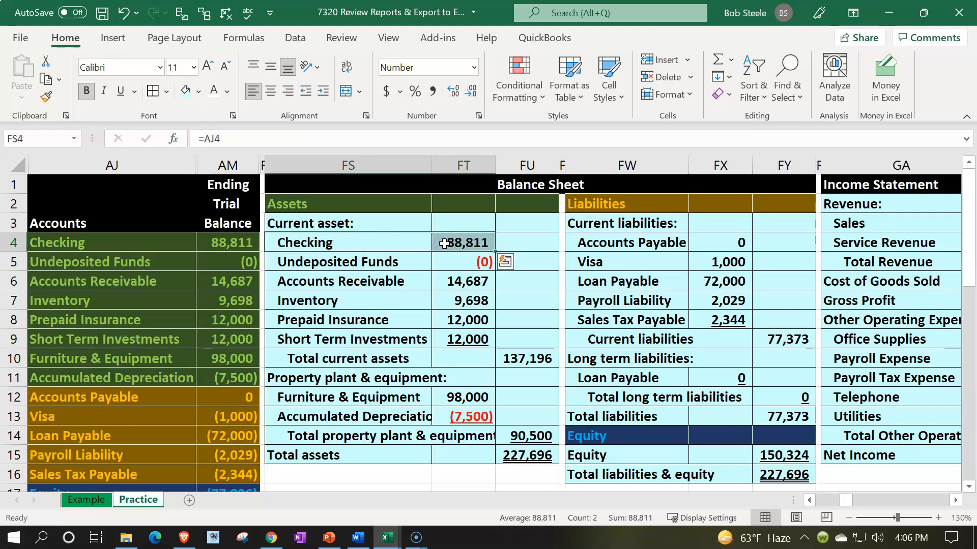
left_click_drag(407, 260, 440, 264)
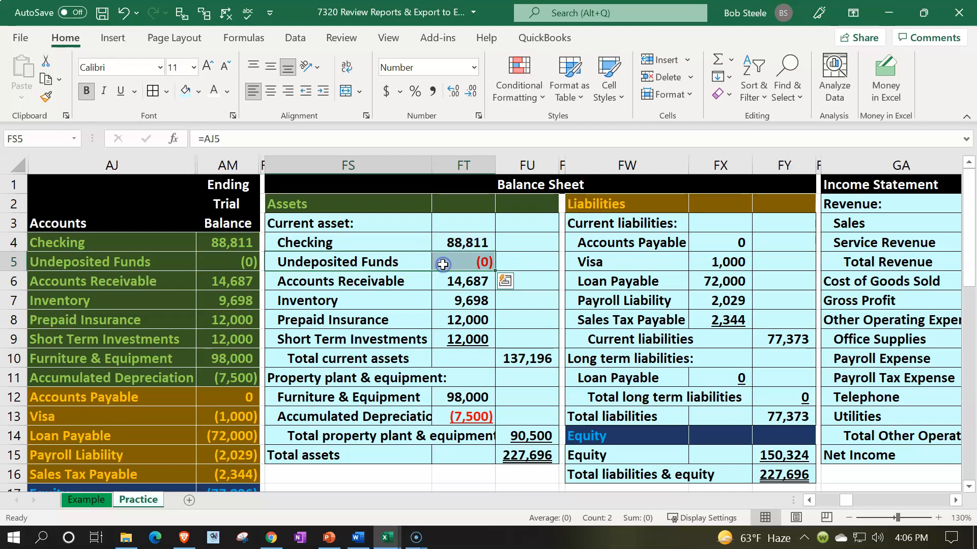